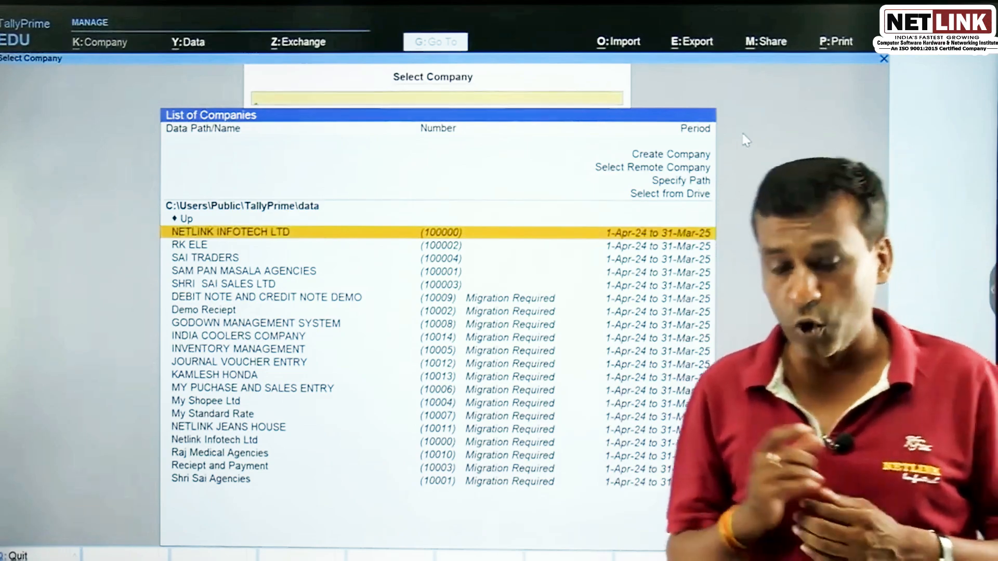
- Create MY COMPOSITION COMPANY with its address, state Madhya Pradesh and pincode
key("Up")
key("Up")
key("Up")
key("Up")
key("Up")
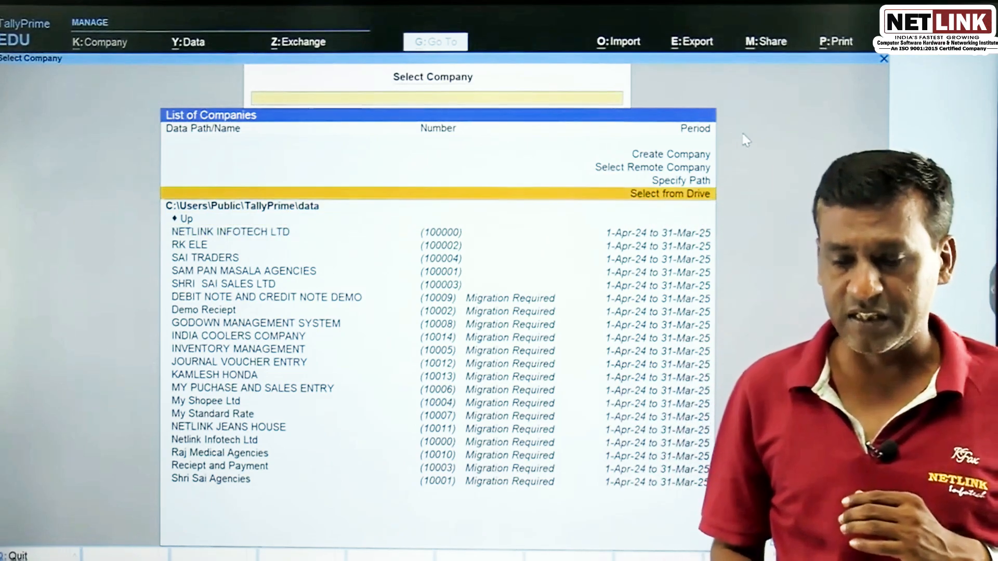
key("Return")
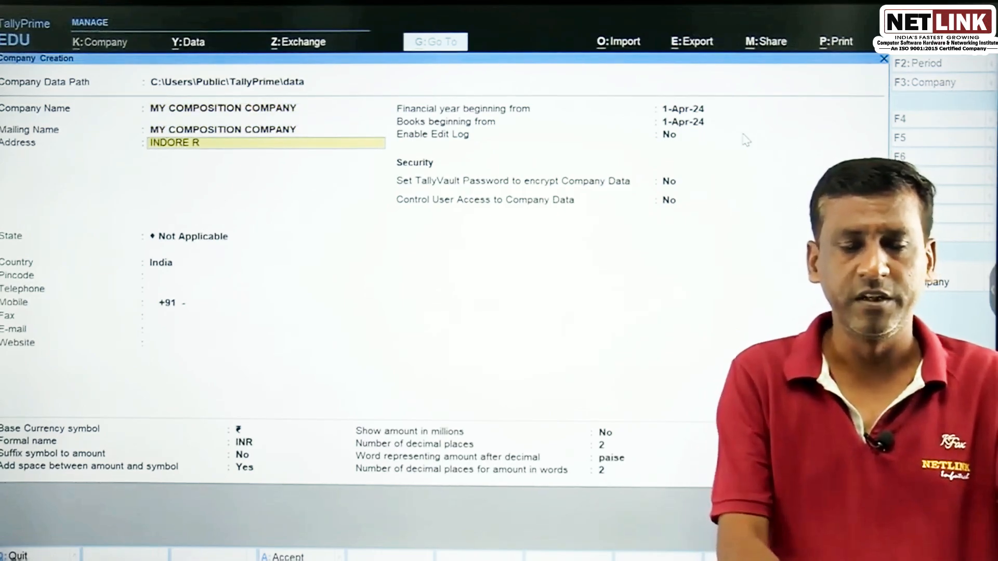
key("Return")
key("Return")
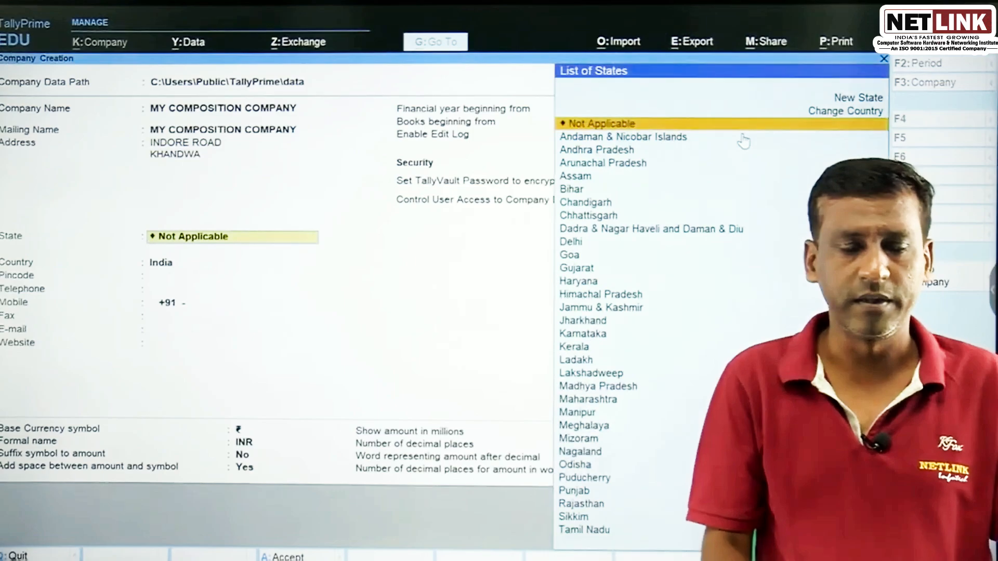
type("mad")
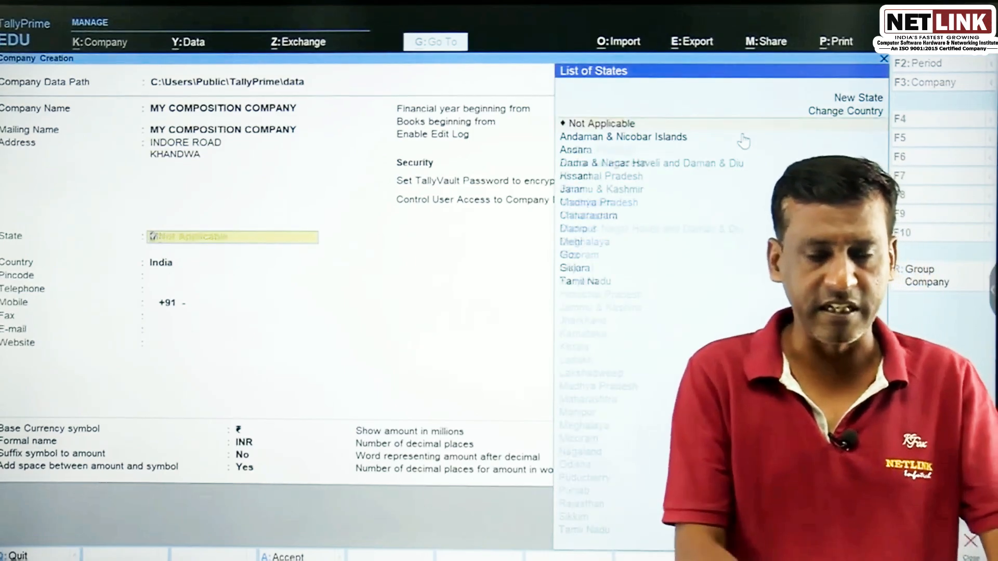
key("Return")
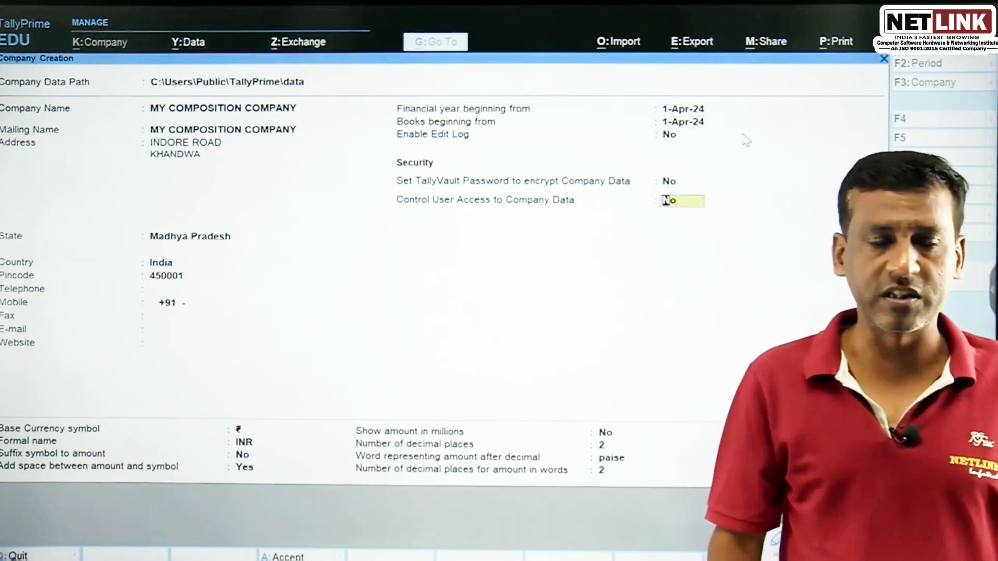
key("Return")
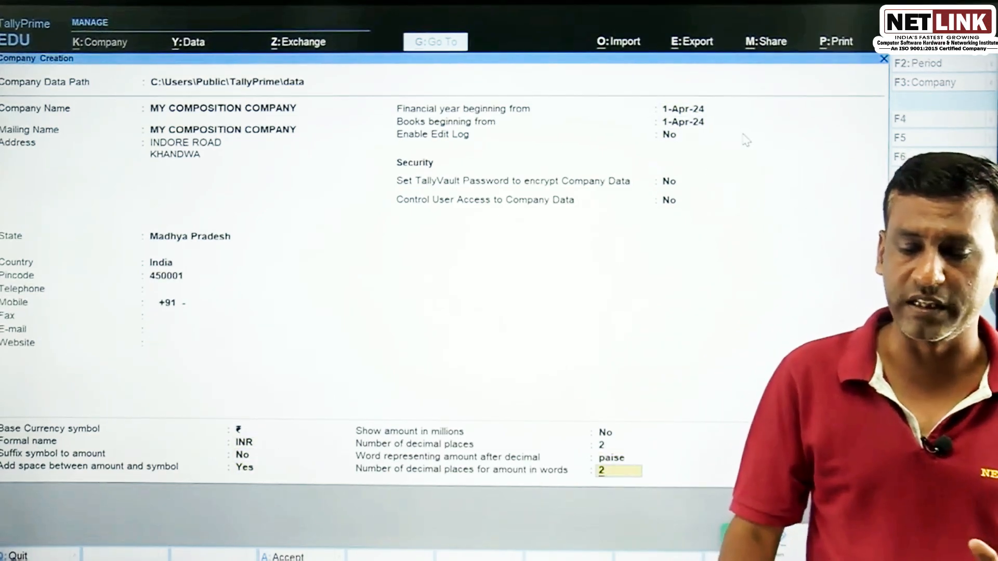
key("Return")
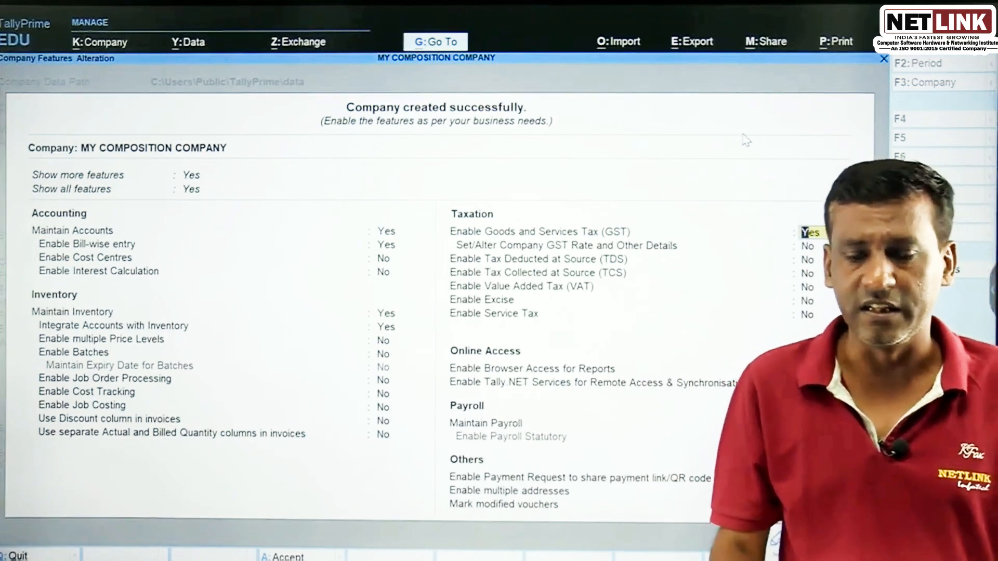
- Enable GST, keep Madhya Pradesh as the state and choose Composition registration type
key("Return")
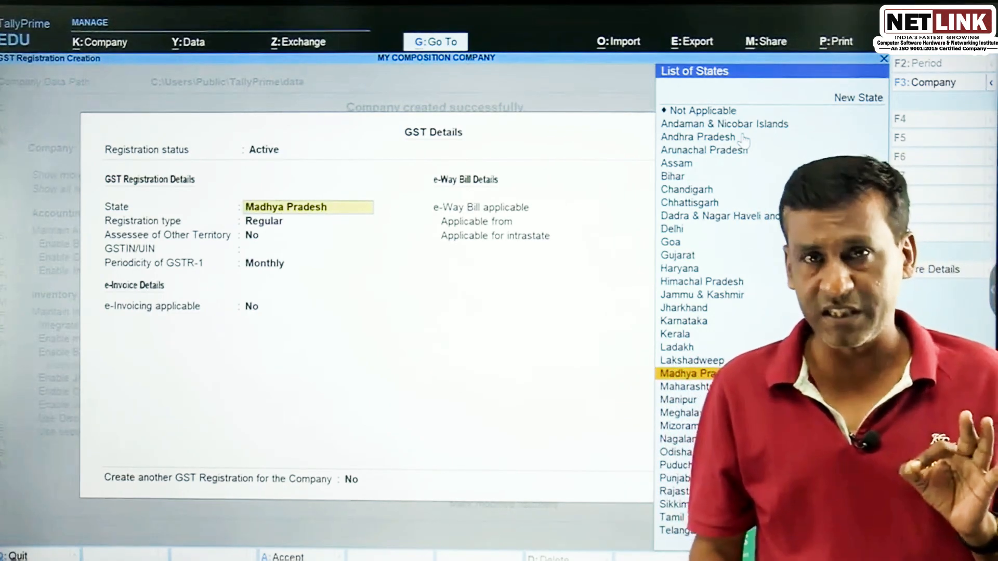
key("Return")
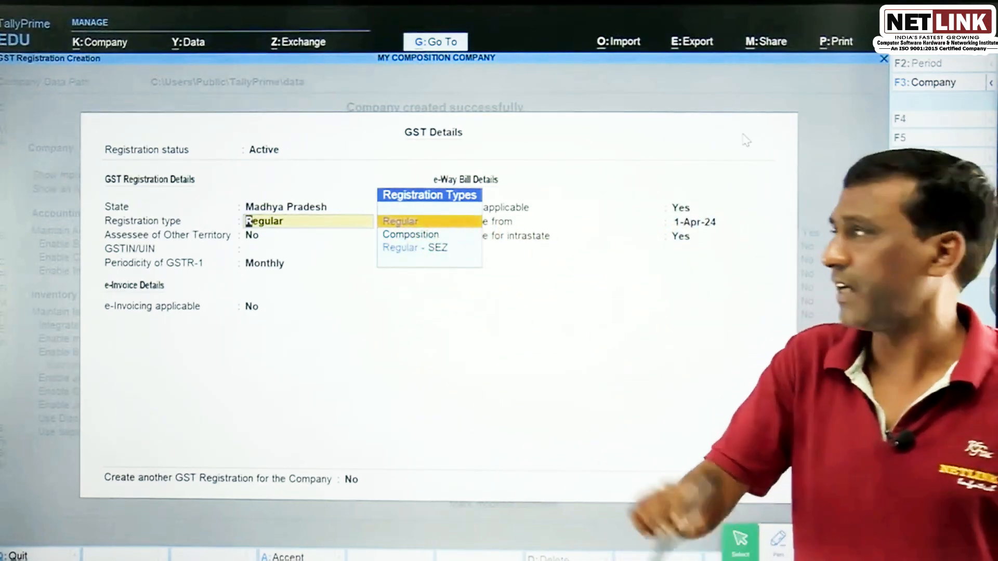
left_click(411, 234)
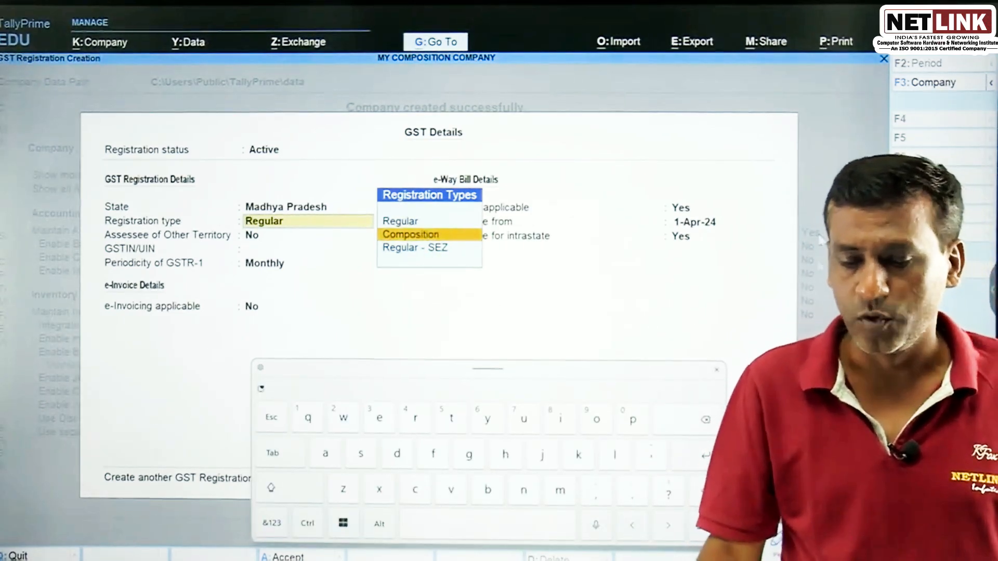
key("Return")
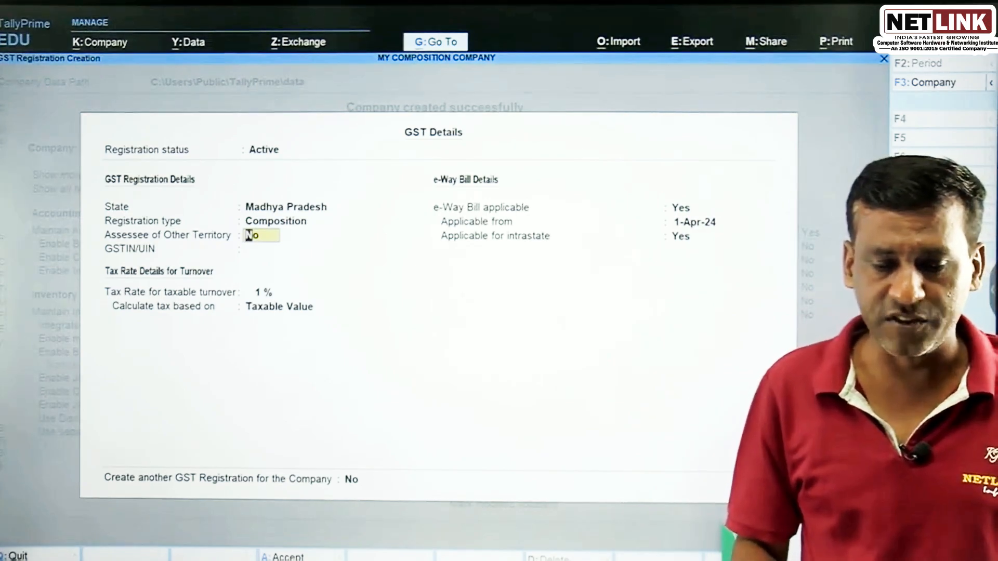
- Enter the GSTIN, keep 1% tax on Taxable Value, and set e-Way Bill applicable to No
key("Return")
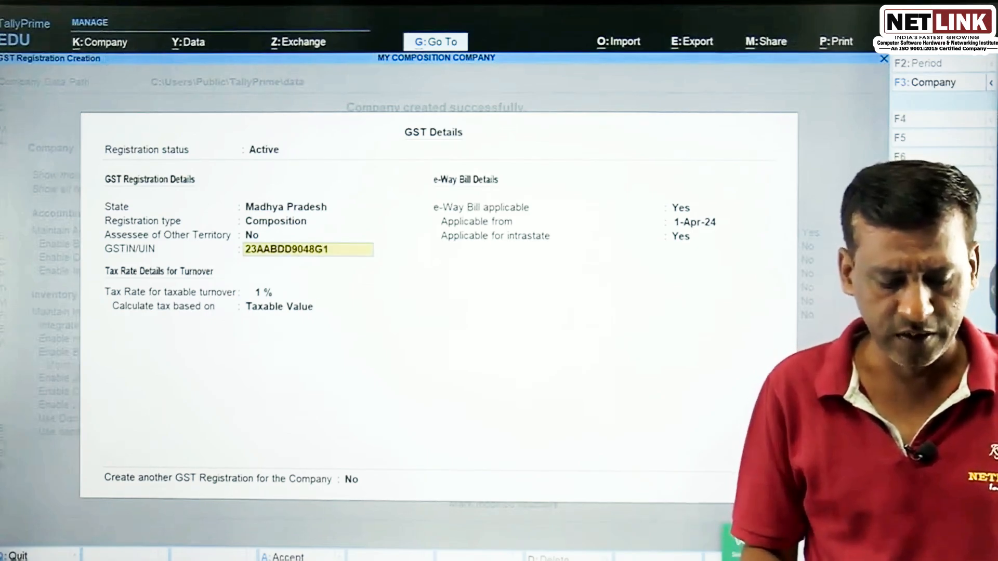
key("Return")
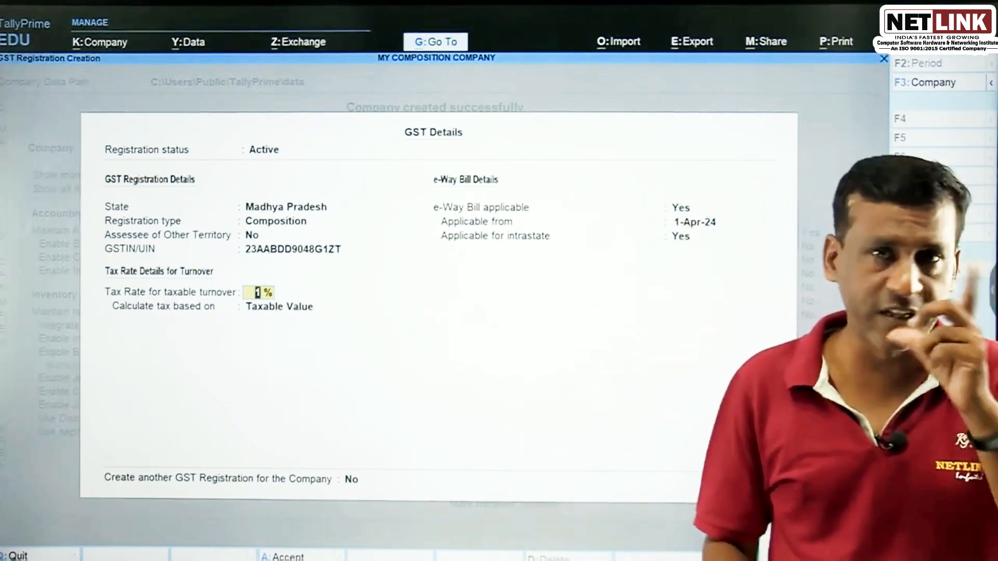
key("Return")
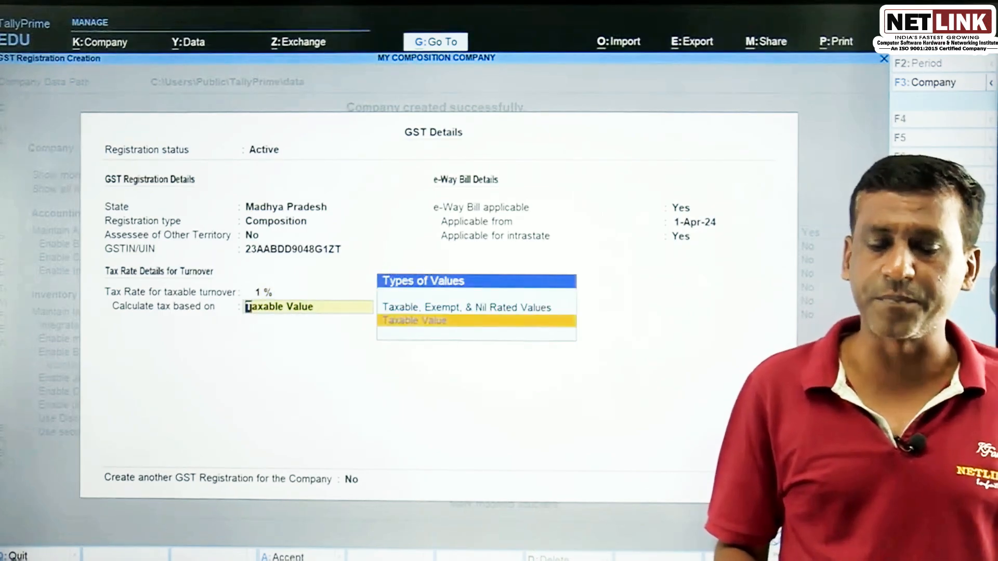
key("Return")
type("n")
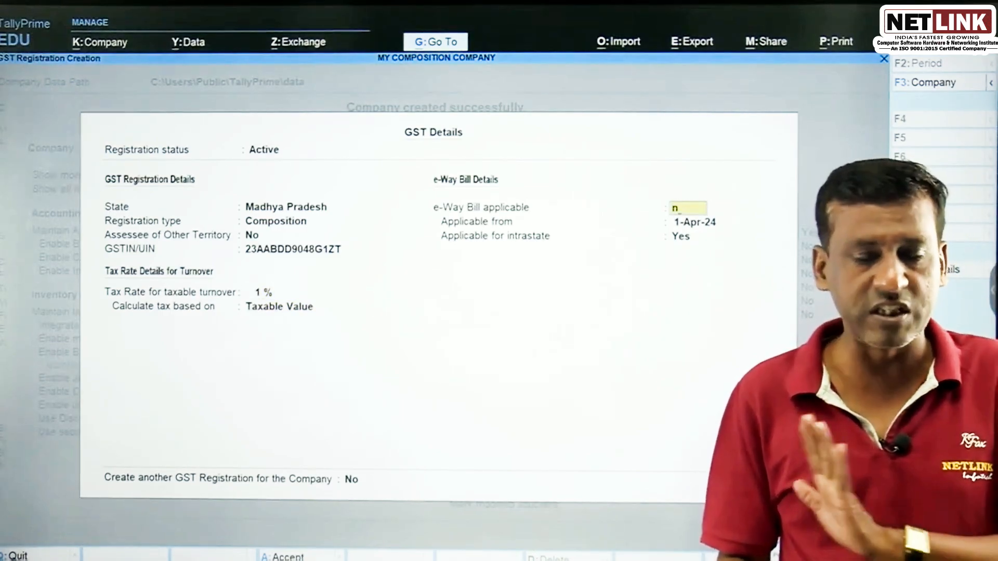
key("Return")
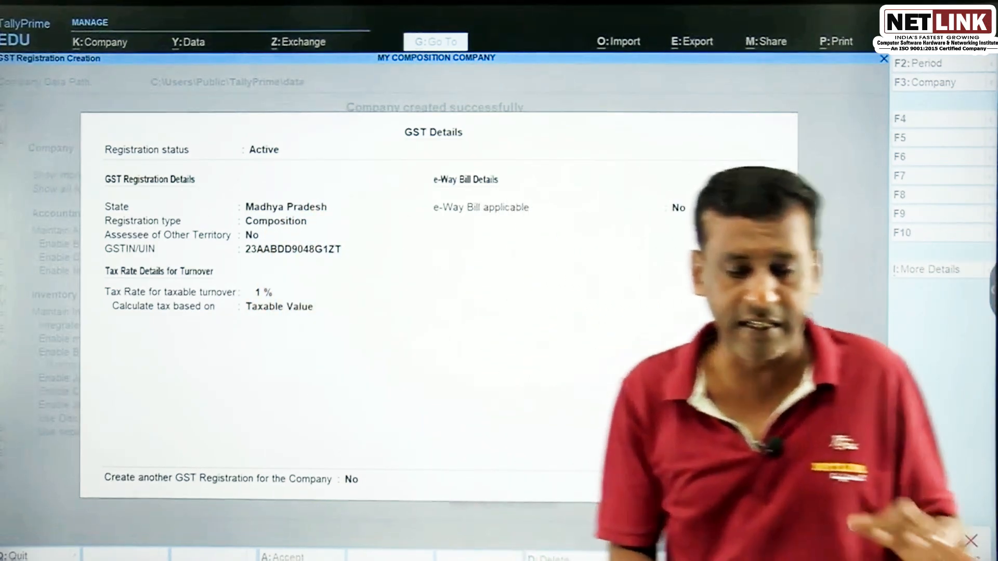
key("Return")
key("Return")
key("Return")
key("Return")
key("Return")
key("Return")
key("Return")
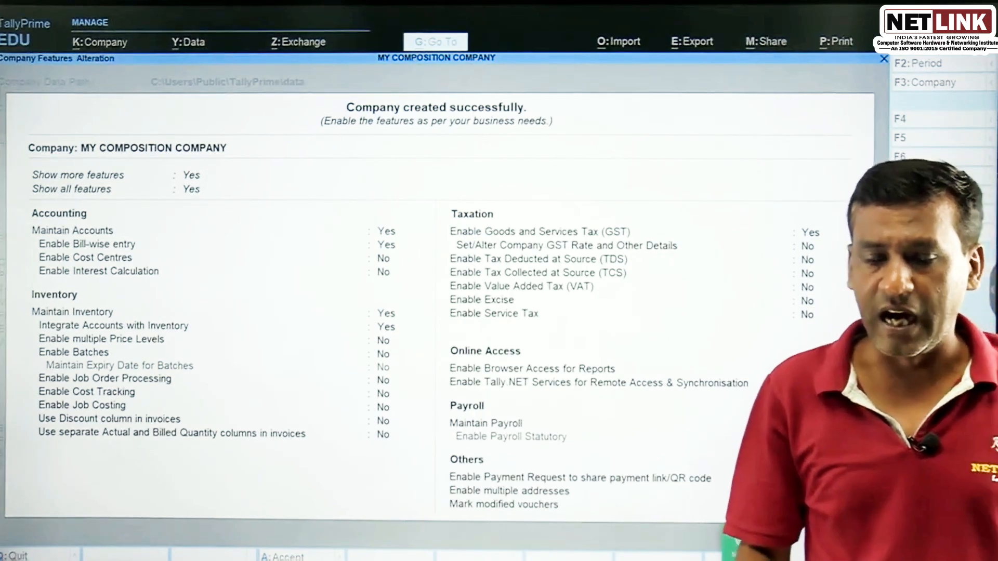
- Accept the company features and start a Purchase voucher from Vouchers
key("Return")
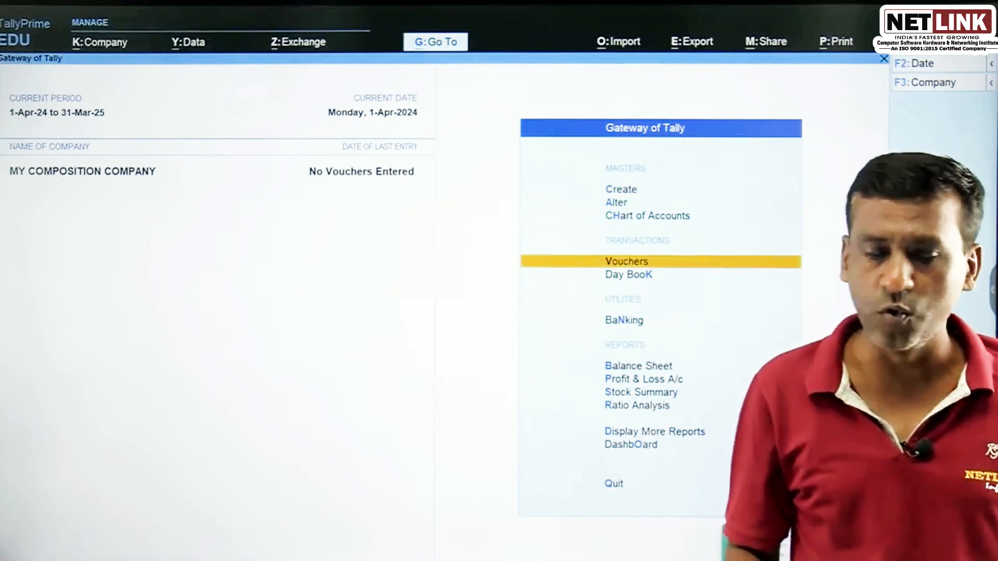
key("Return")
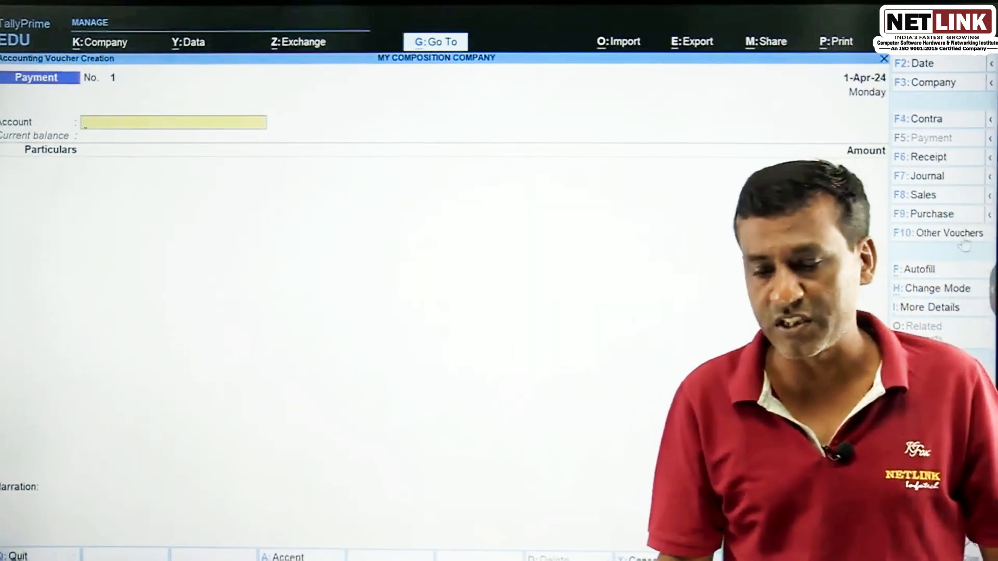
left_click(933, 213)
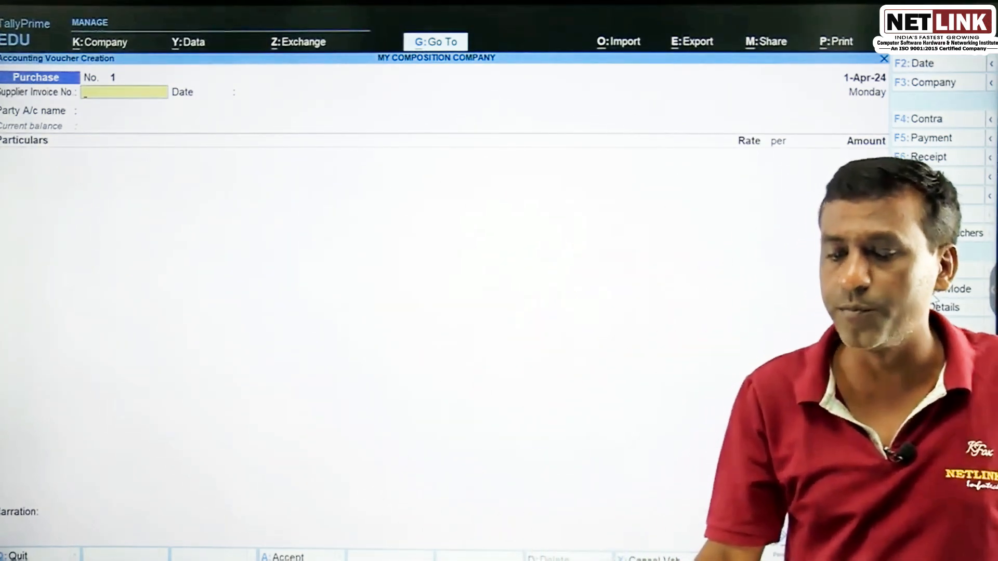
- Switch the purchase voucher to Item Invoice mode and accept the invoice date
key("ctrl+h")
key("Up")
key("Return")
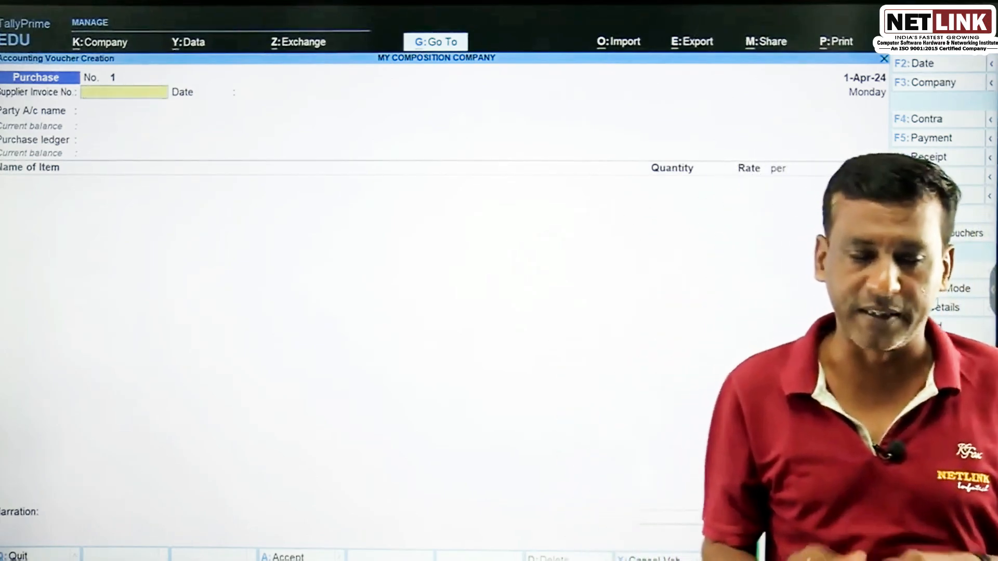
key("Return")
key("Return")
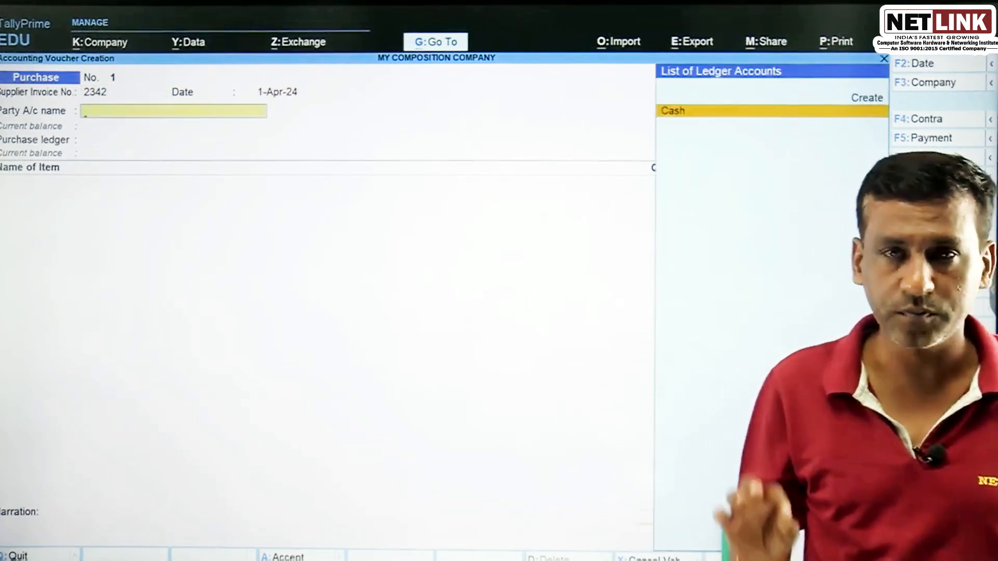
- Create party ledger Raj Electronics under Sundry Creditors with Regular registration in Madhya Pradesh
key("alt+c")
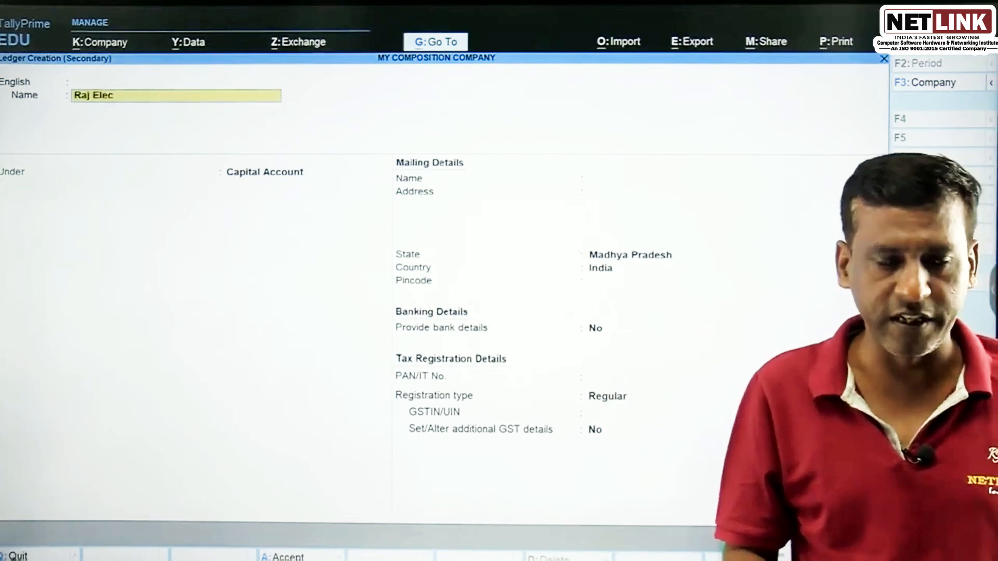
type("s")
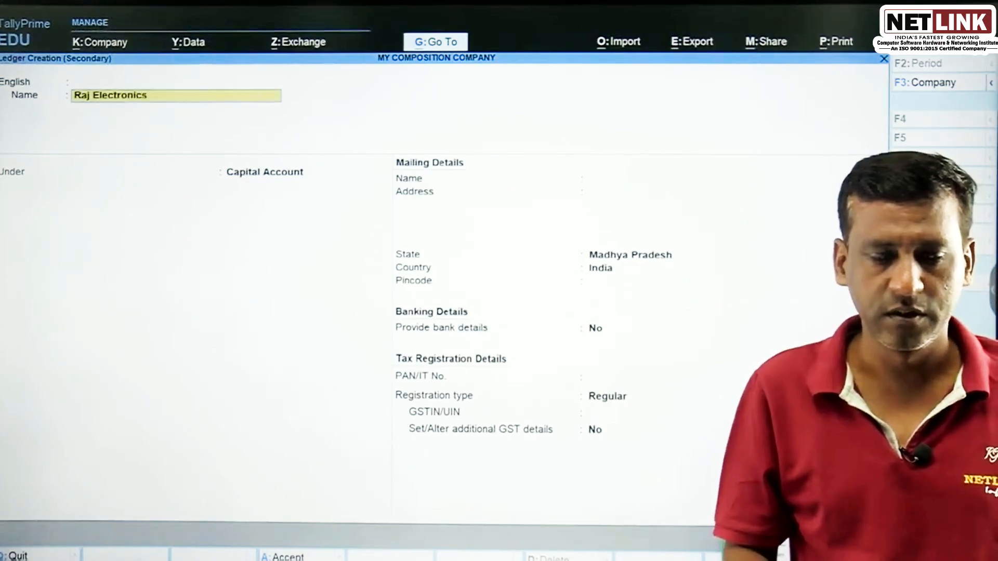
key("Return")
key("Return")
type("Sund")
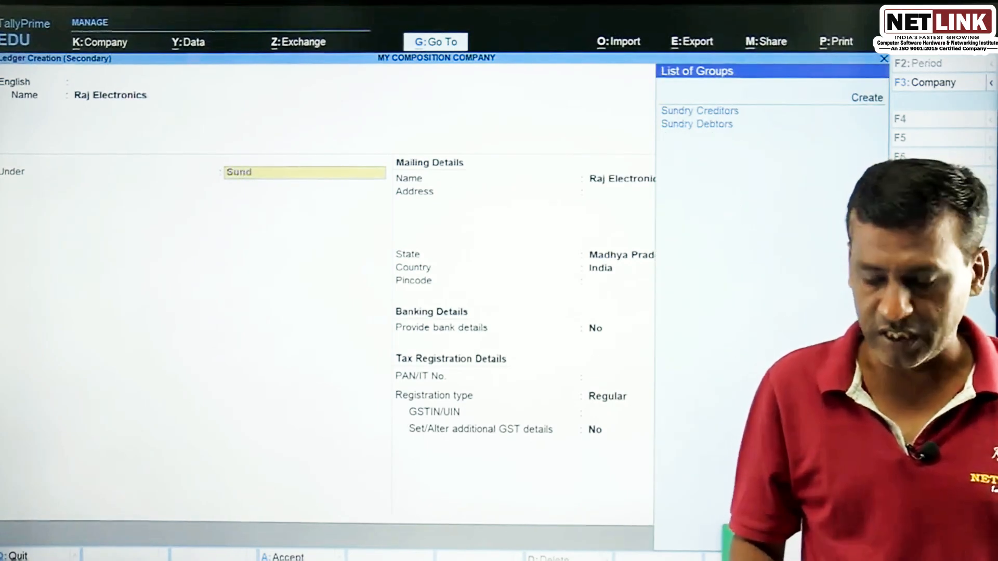
key("Return")
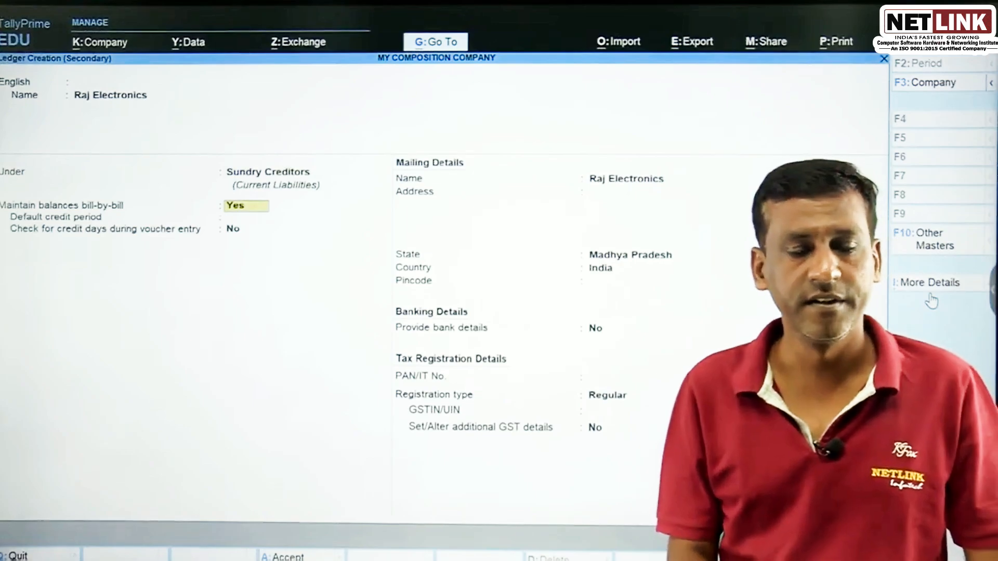
key("Return")
key("Return")
key("Return")
key("Return")
key("Return")
key("Return")
key("Return")
key("Return")
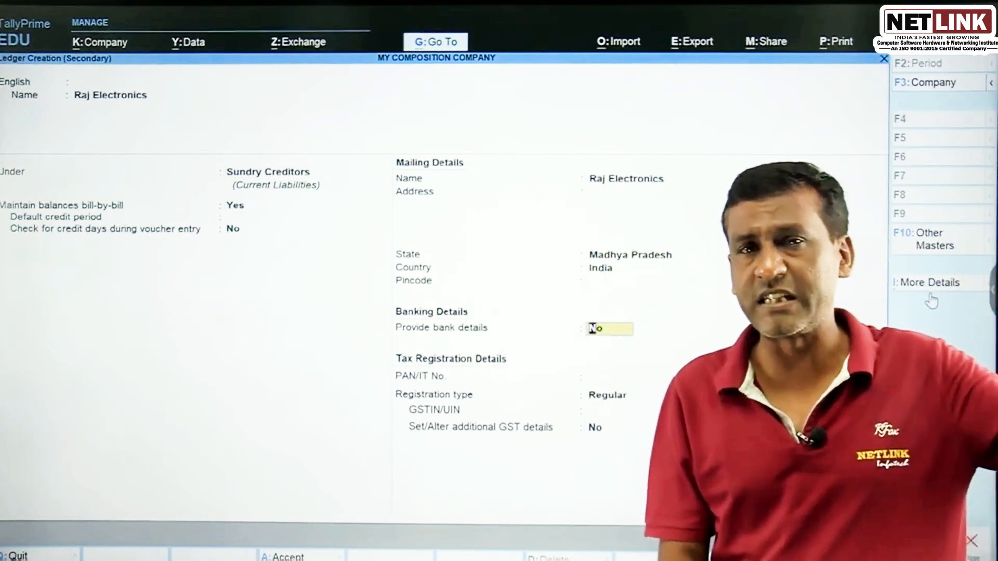
key("Return")
key("Return")
key("Return")
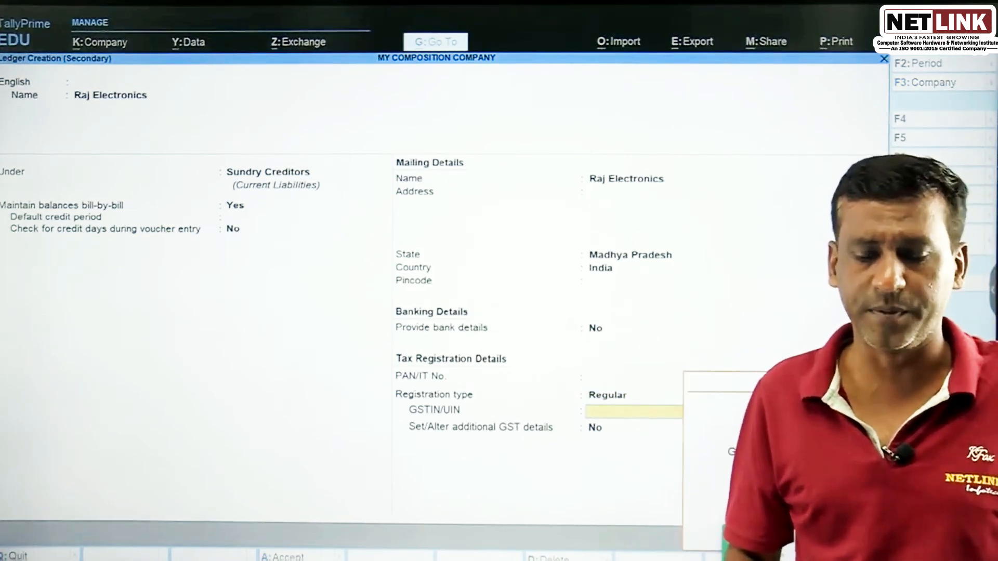
key("Return")
key("Return")
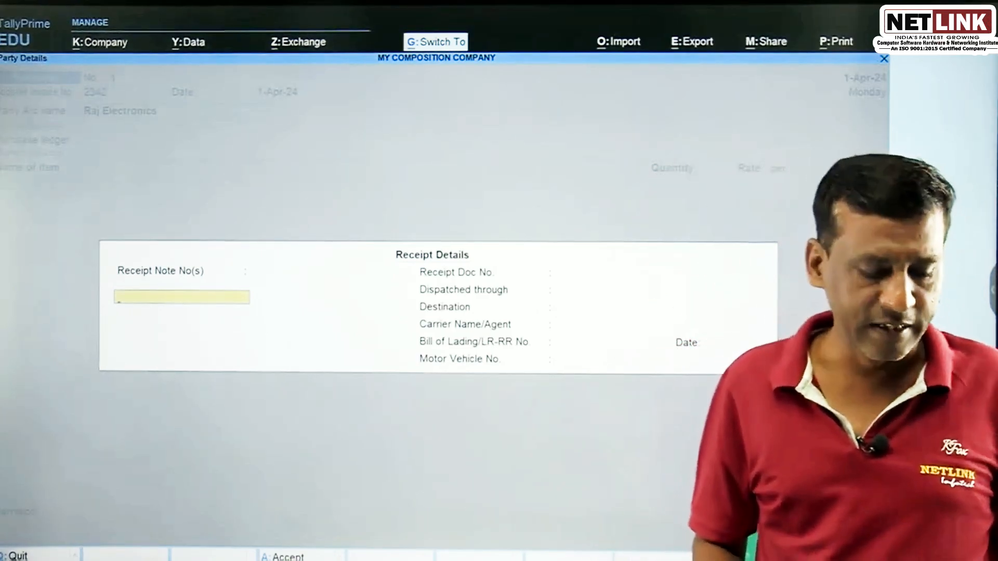
- Confirm Raj Electronics as party and create a Purchase ledger under Purchase Accounts
key("ctrl+a")
key("ctrl+a")
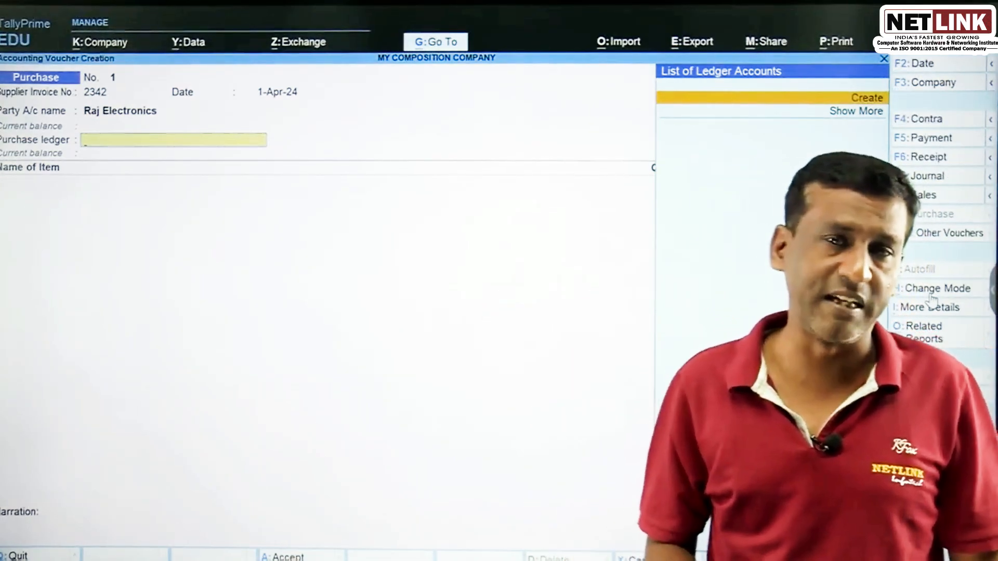
key("Return")
type("Pu")
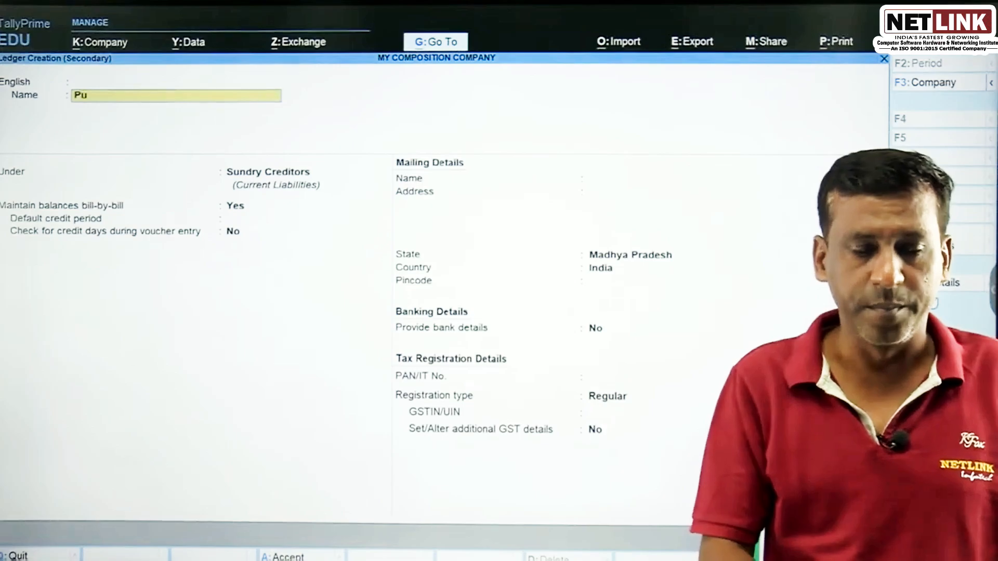
type("rchase")
key("Return")
key("Return")
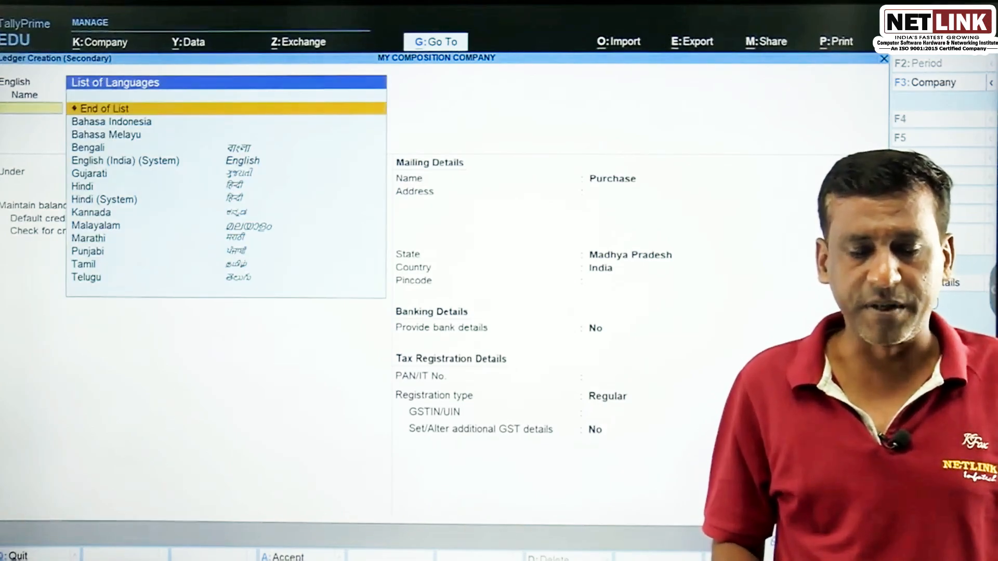
key("Return")
type("Pur")
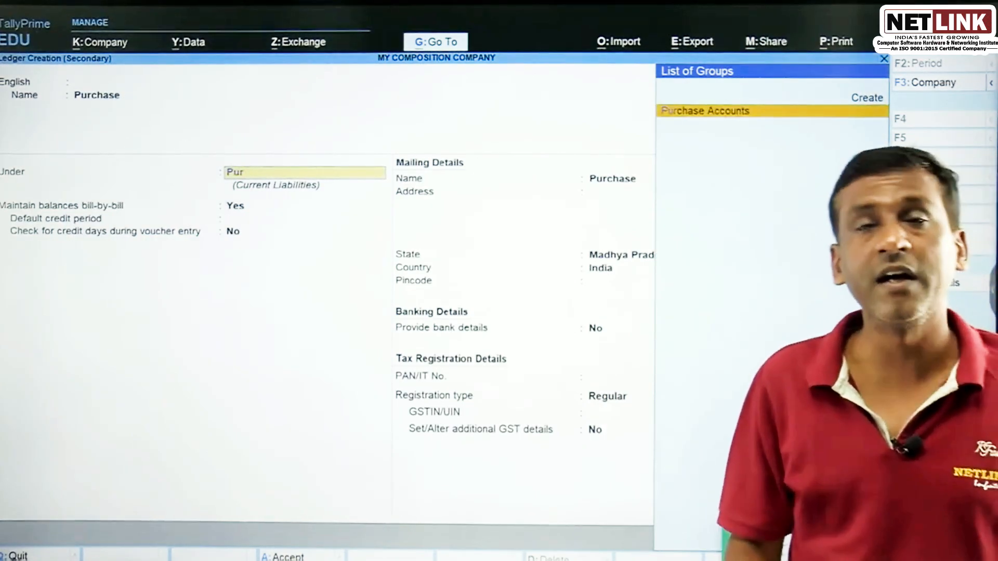
key("Return")
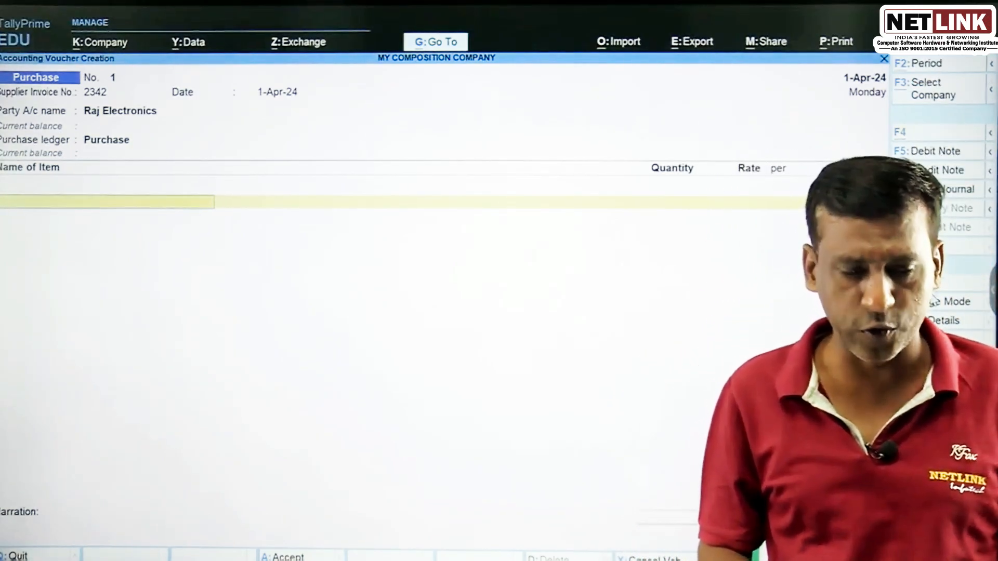
- Start a new stock item named Lg Tv
key("alt+c")
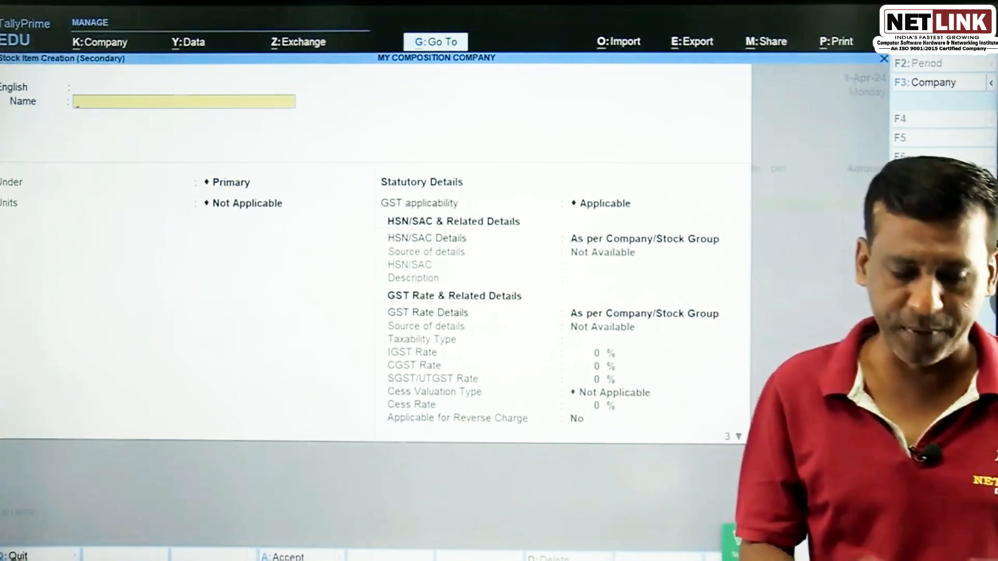
type("Sympho")
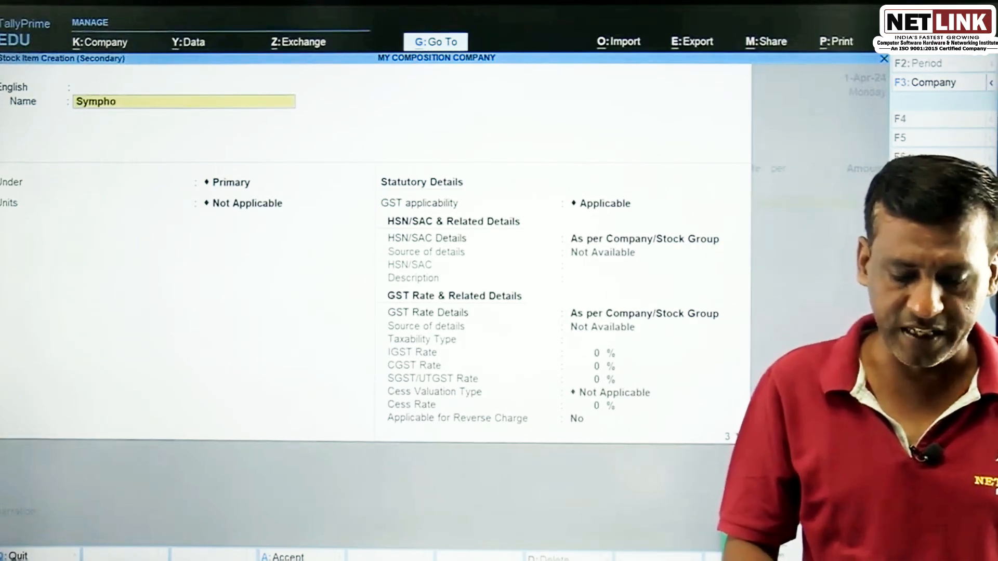
key("Return")
key("Return")
key("Return")
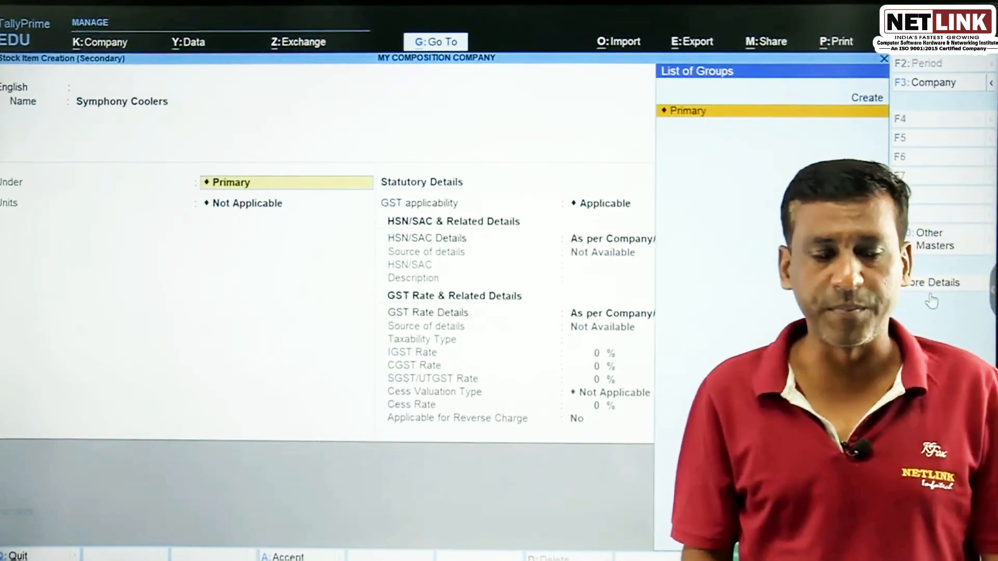
key("BackSpace")
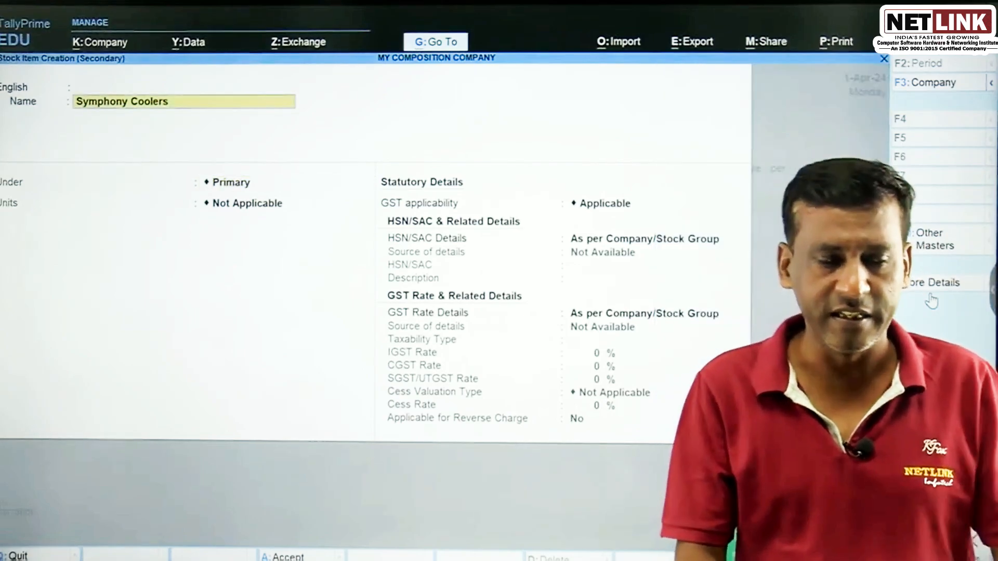
type("Lg")
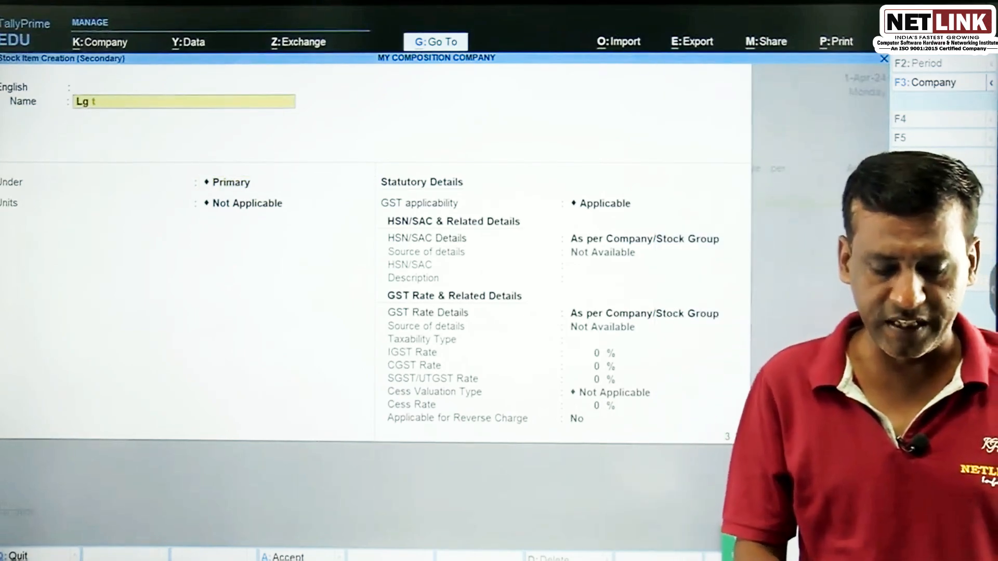
key("Return")
key("Return")
key("Return")
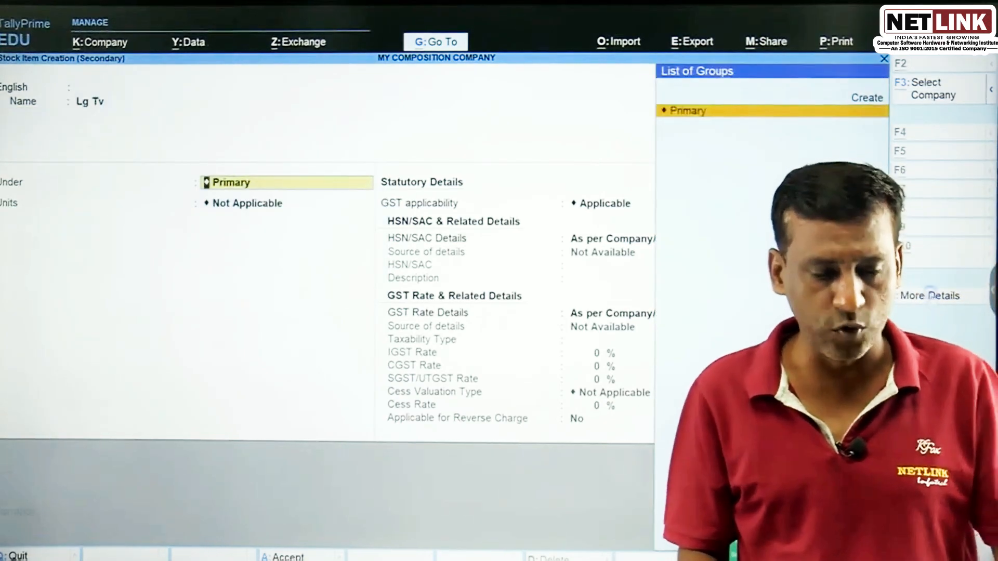
- Create stock group Tv with HSN code 56757
key("alt+c")
type("Tv")
key("Return")
key("Return")
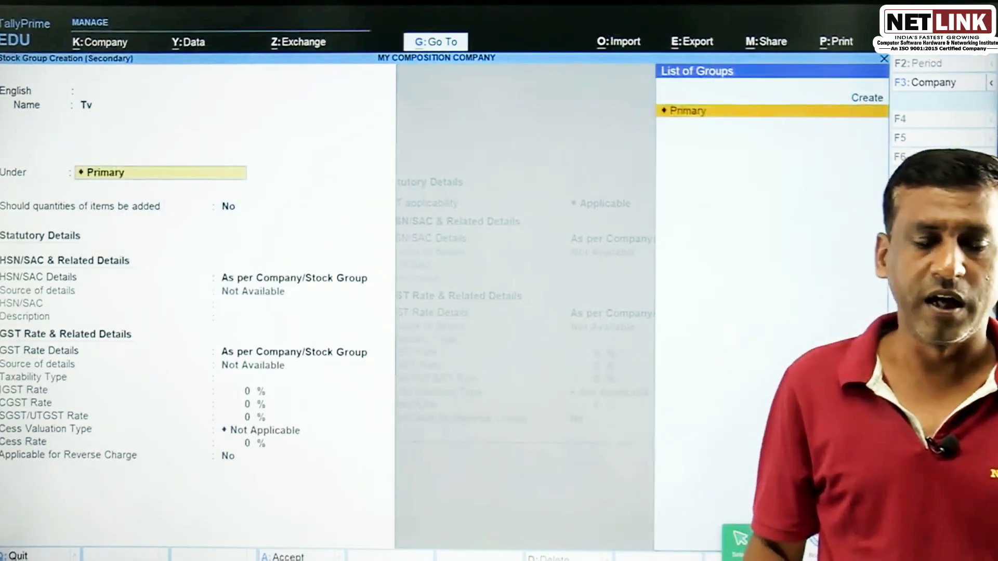
key("Return")
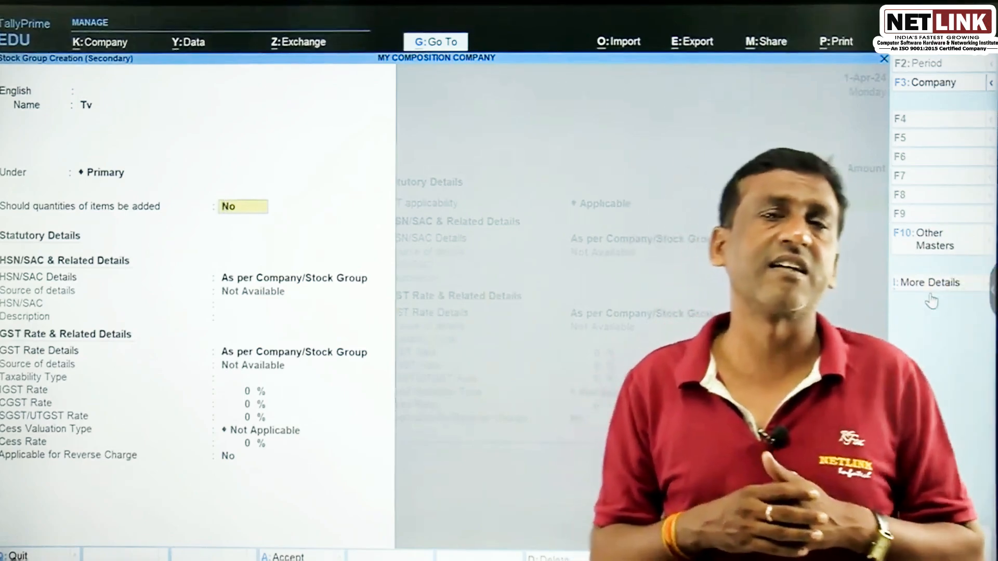
key("Return")
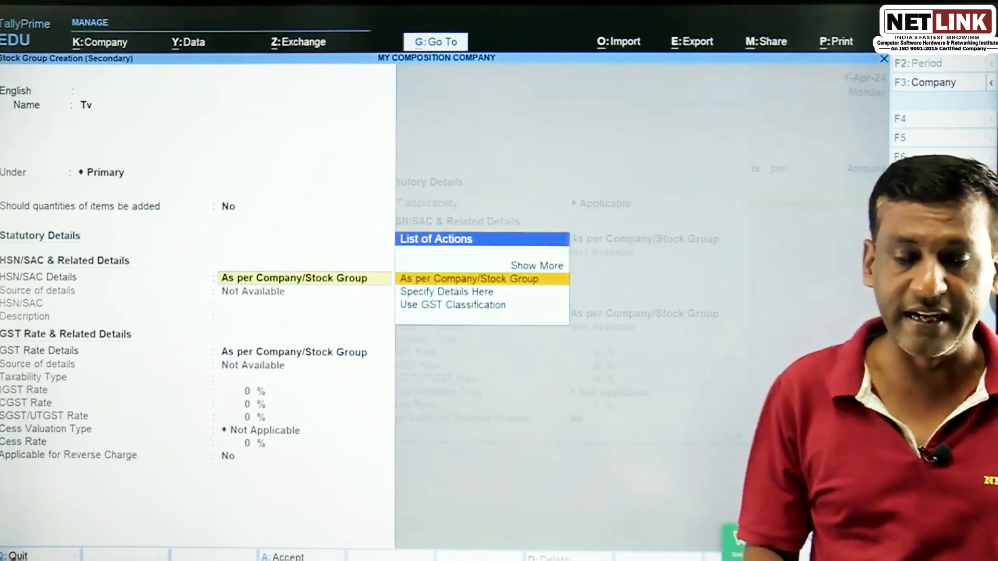
key("Down")
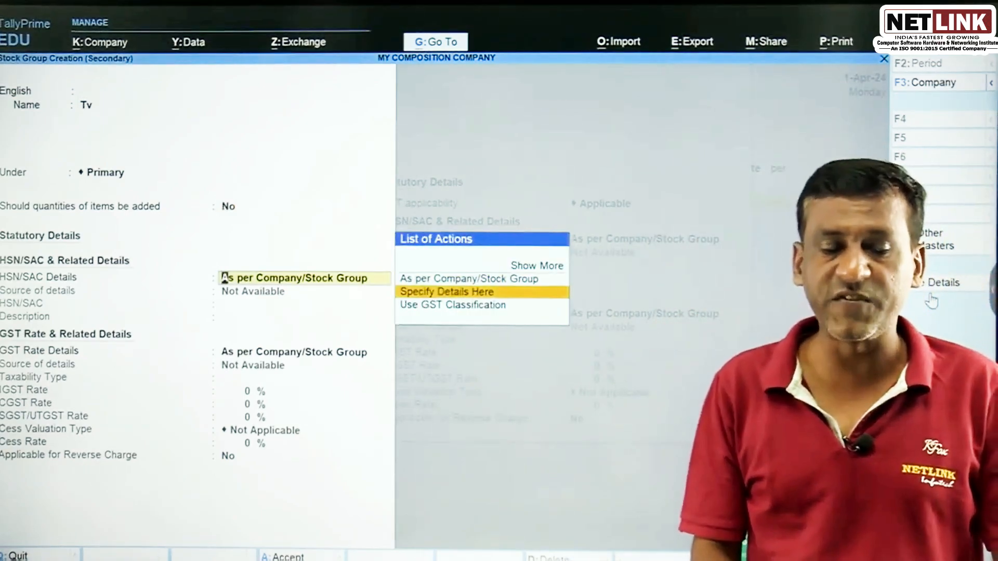
key("Return")
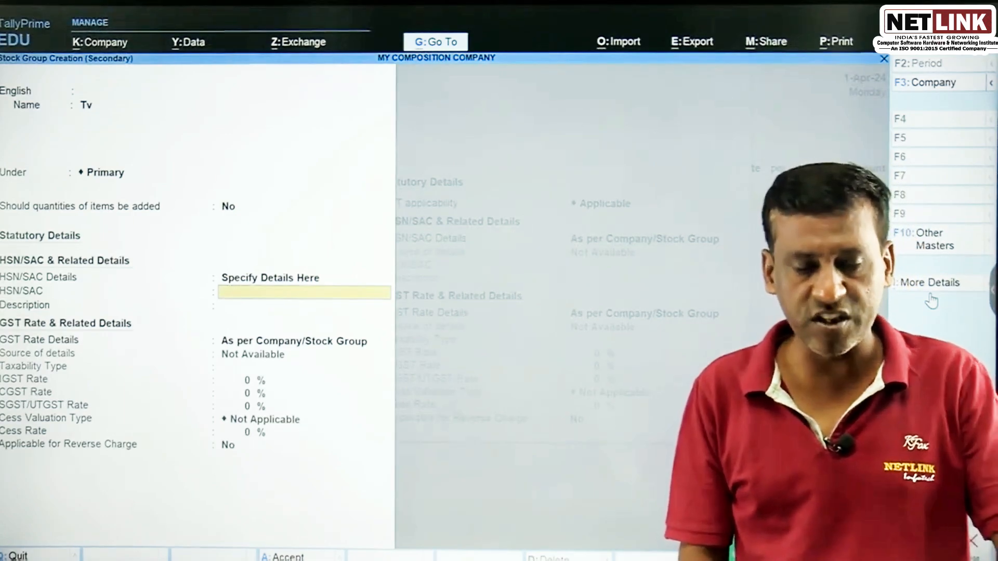
type("56757")
key("Return")
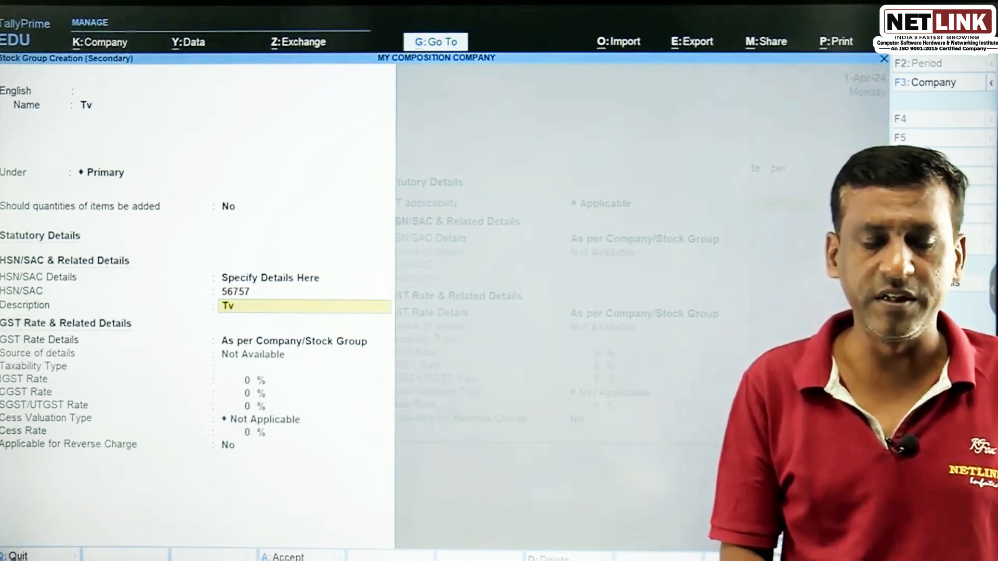
- Give the Tv group taxable GST at 18% IGST and save it
key("Return")
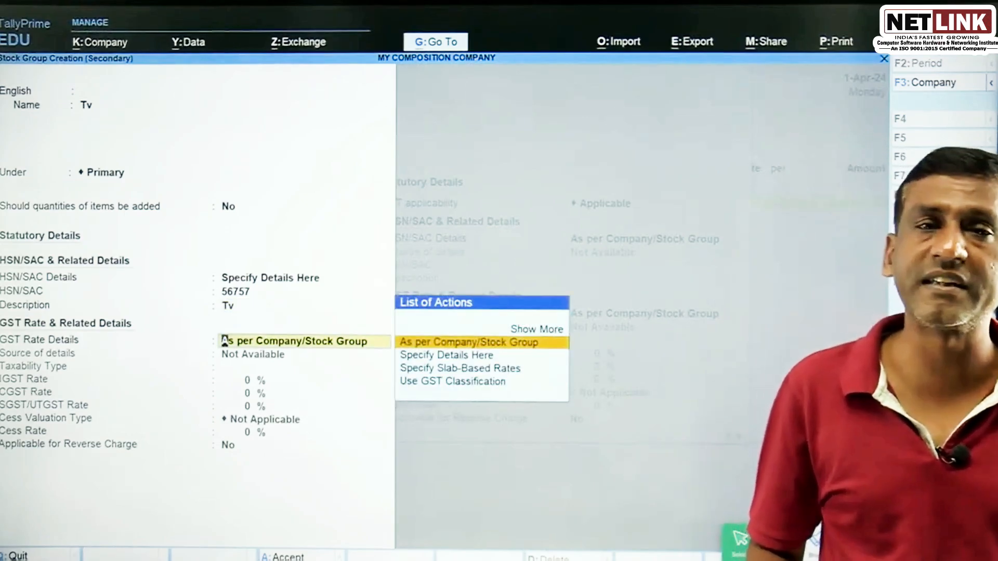
key("Down")
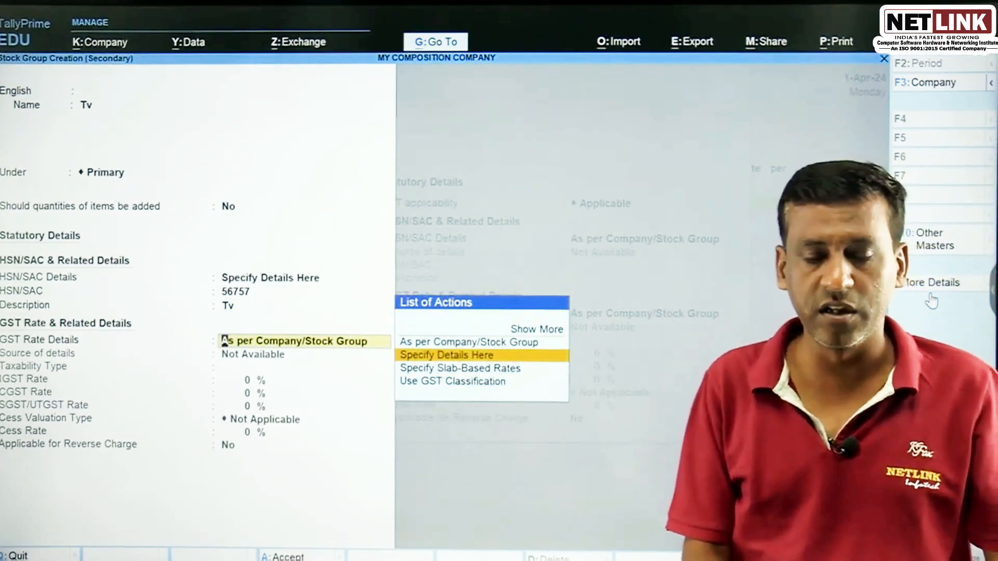
key("Return")
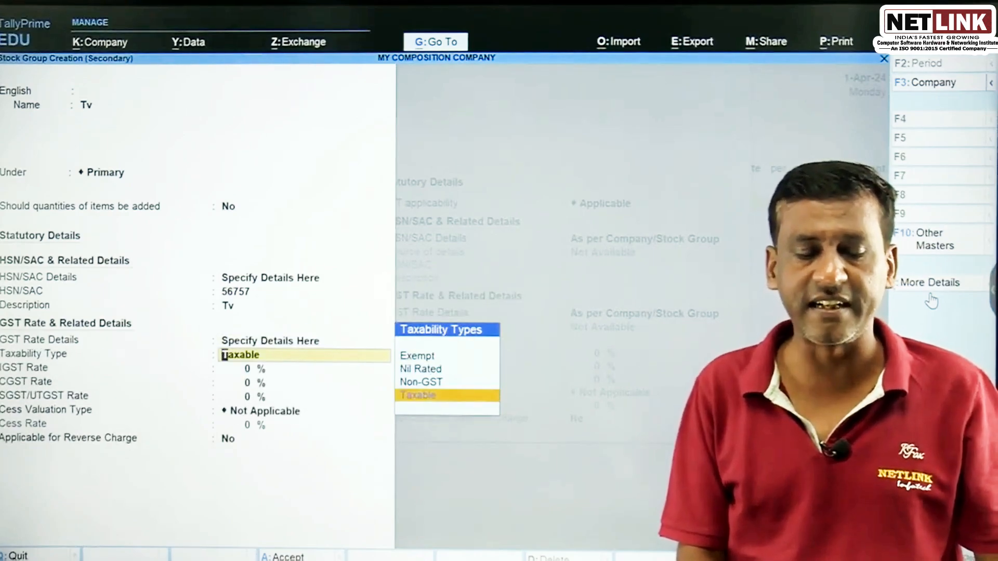
key("Return")
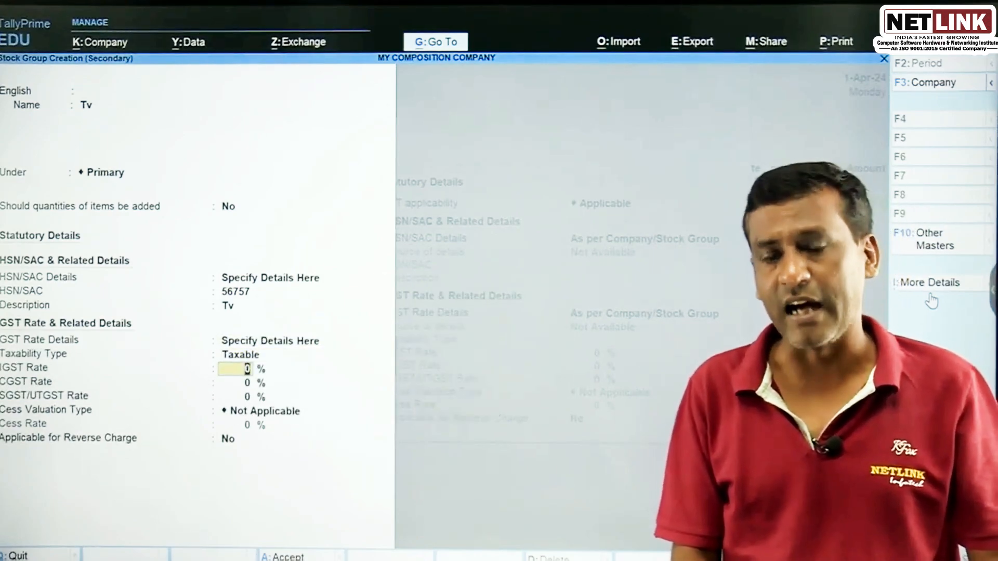
type("18")
key("Return")
key("Return")
key("Return")
key("Return")
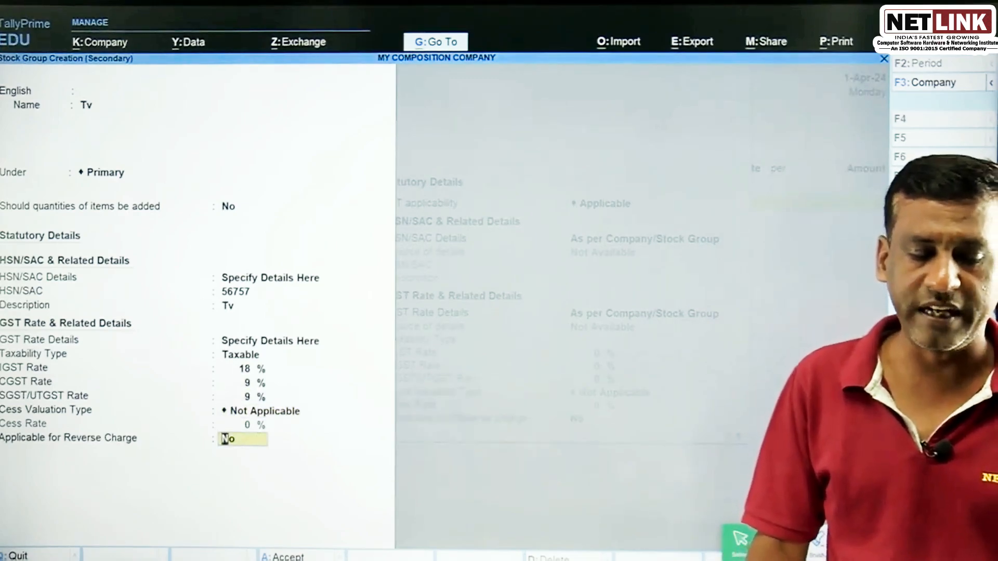
key("Return")
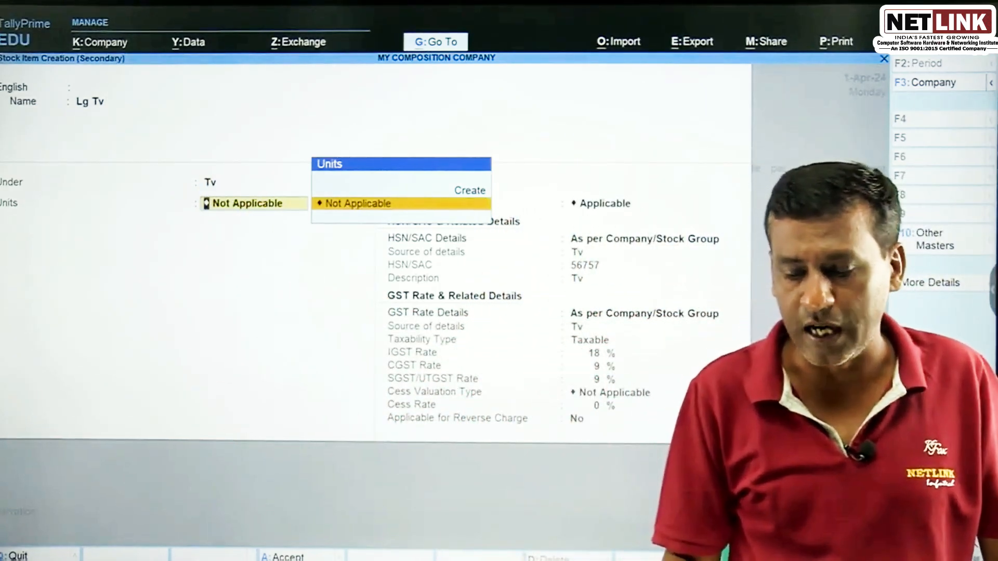
- Enable stock categories and create category Lg for the Lg Tv item
key("F12")
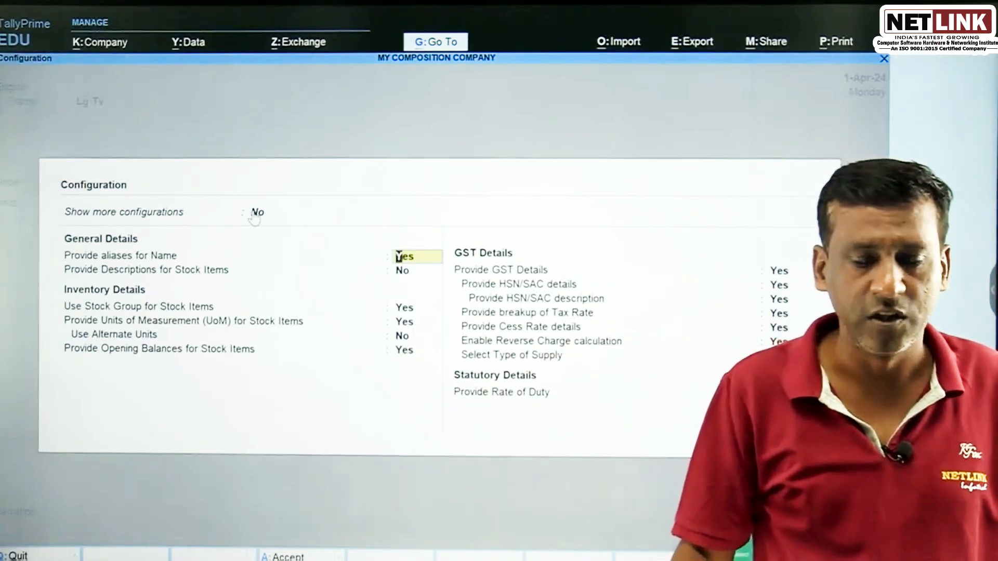
left_click(257, 213)
key("Return")
key("Return")
key("Return")
key("Return")
key("Return")
key("Return")
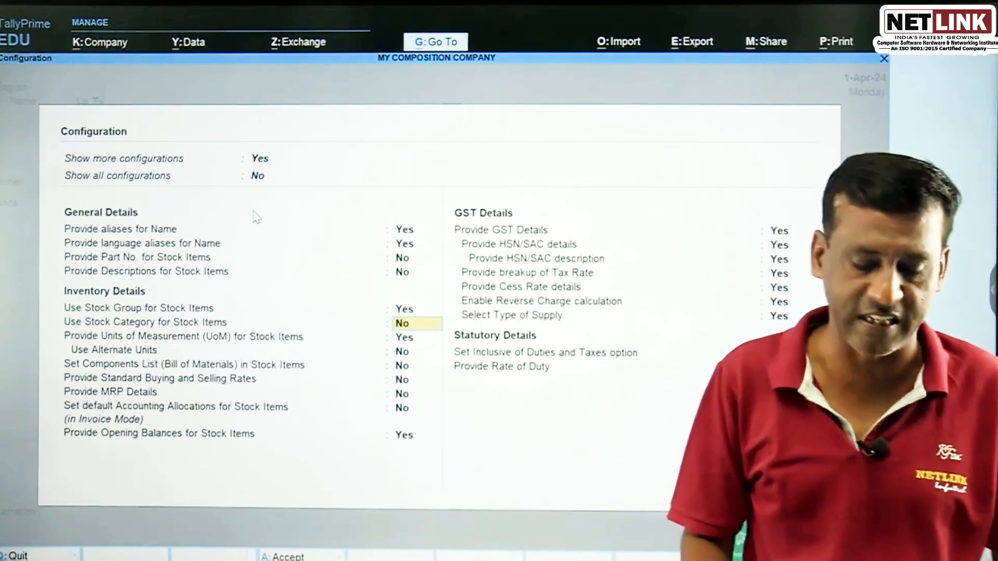
key("Return")
key("Return")
key("Return")
key("Return")
key("Return")
key("Return")
key("Return")
key("Return")
key("Return")
key("Return")
key("Return")
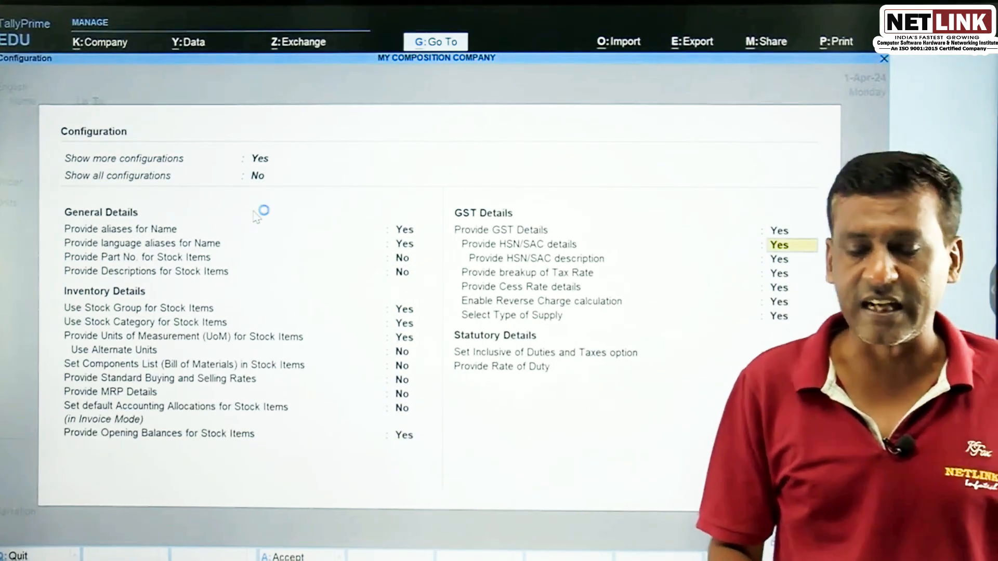
key("Return")
key("Return")
key("Return")
key("Return")
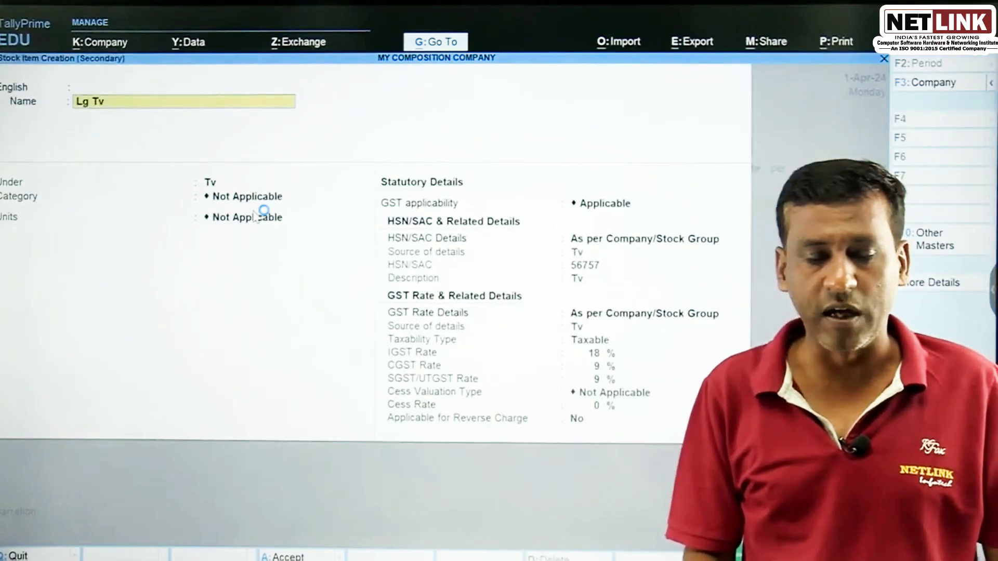
key("Return")
key("Return")
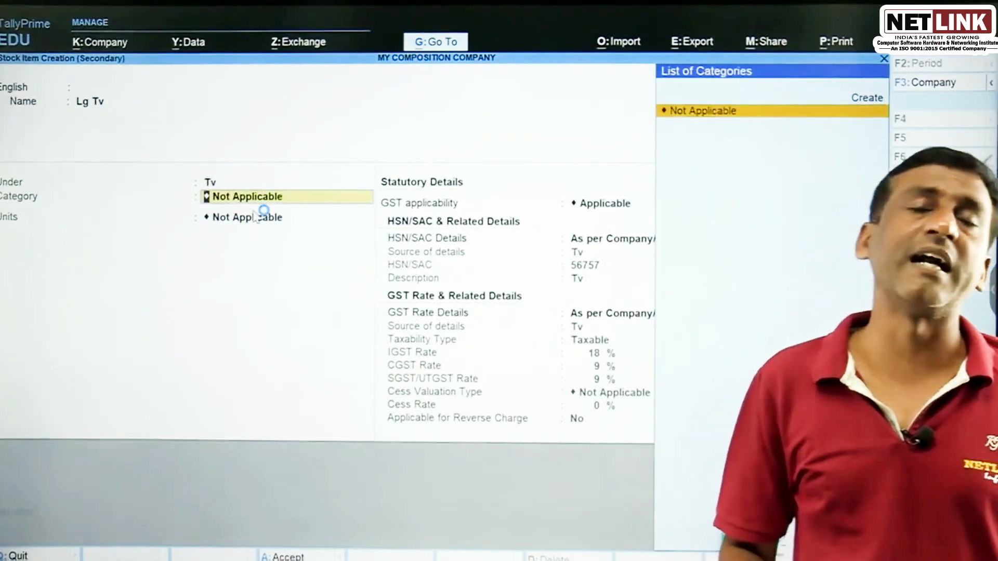
key("alt+c")
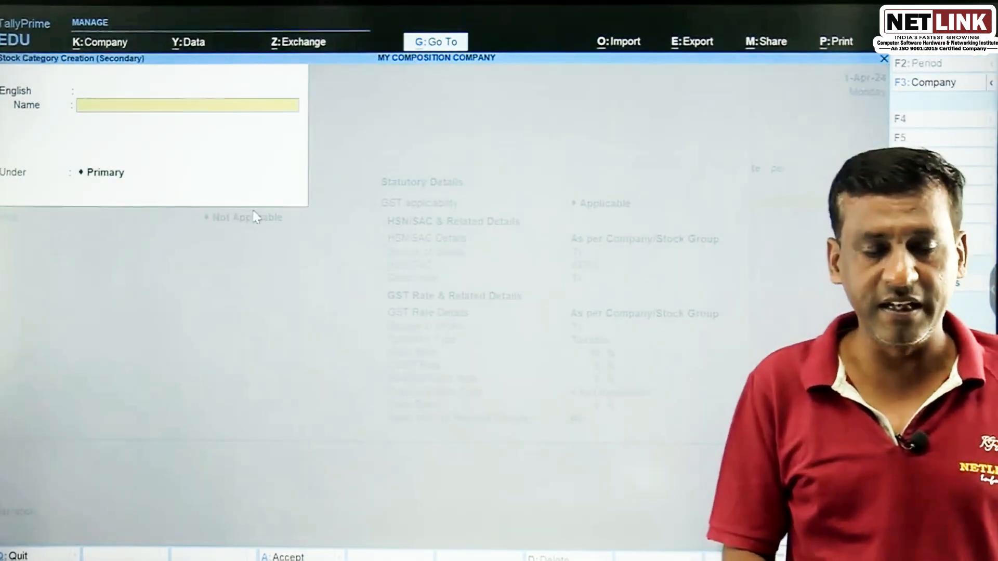
type("Lg")
key("Return")
key("Return")
key("Return")
key("Return")
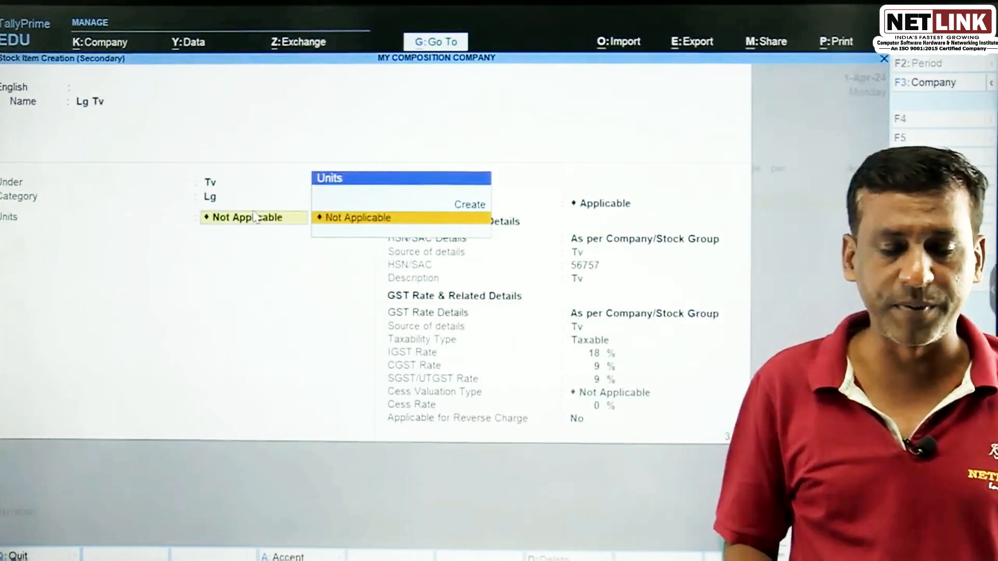
- Create unit PCS, formal name PIECES, UQC PCS-PIECES, as the item's unit
key("alt+c")
type("p")
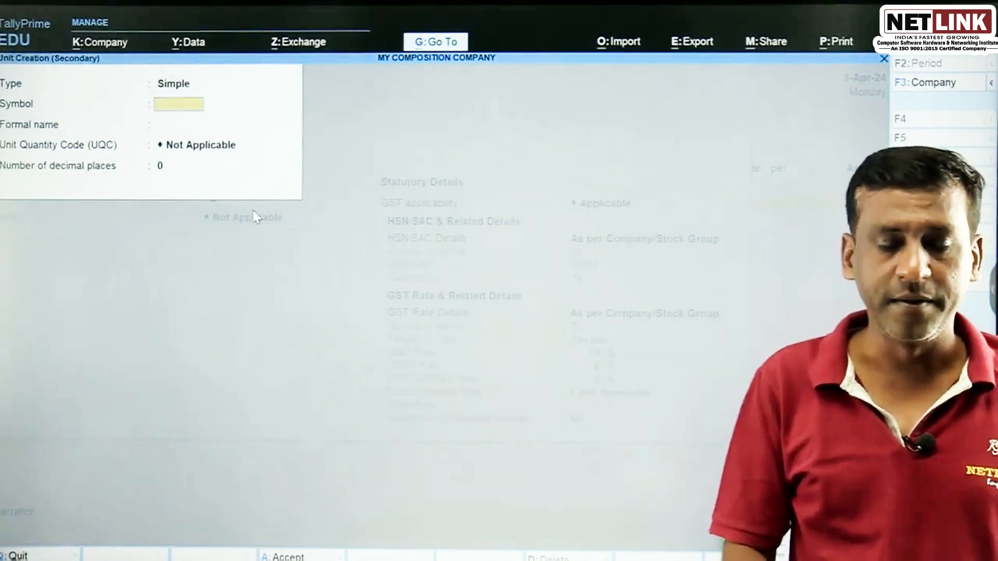
key("Return")
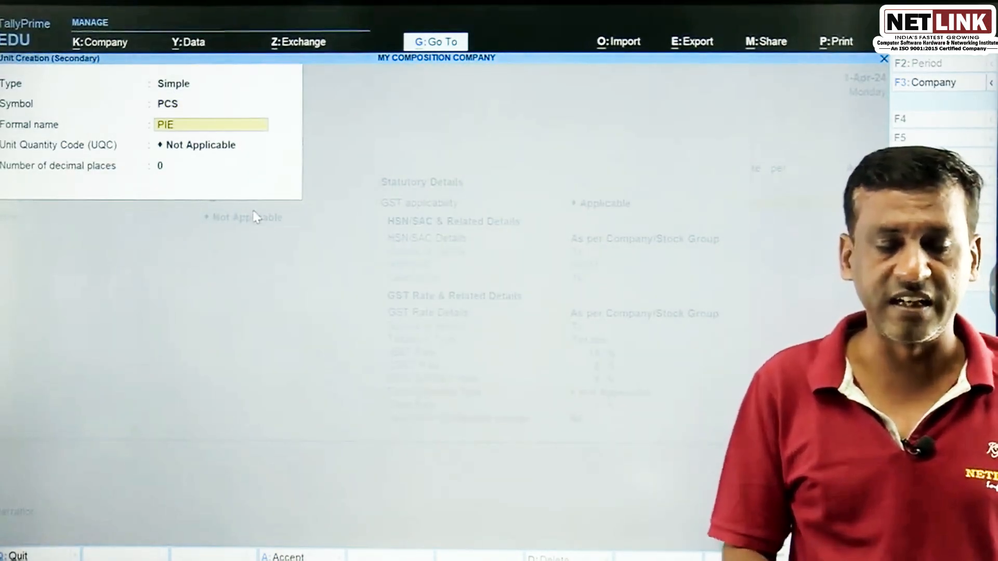
type("PIECES")
key("Return")
type("PIC")
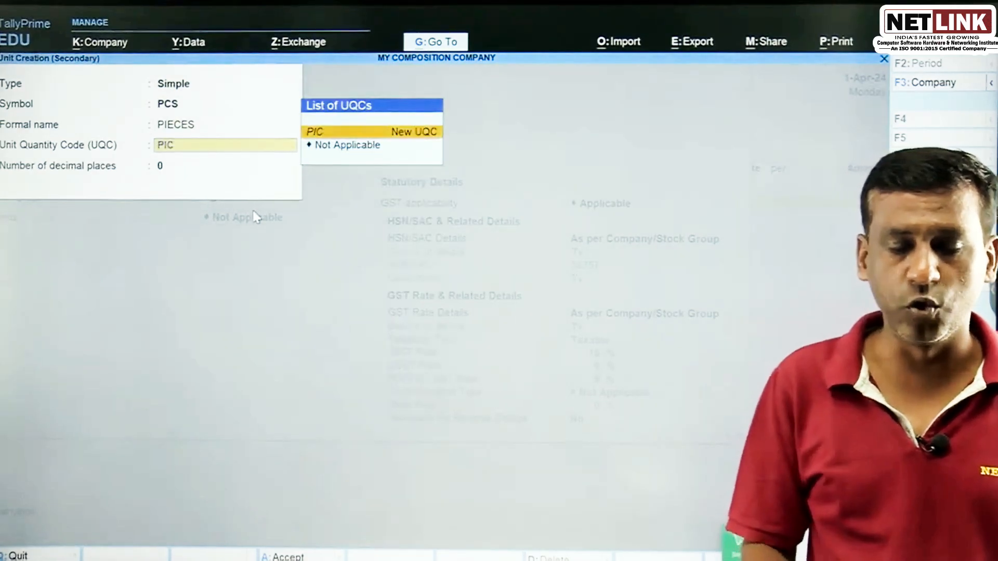
key("BackSpace")
key("BackSpace")
key("Down")
key("Down")
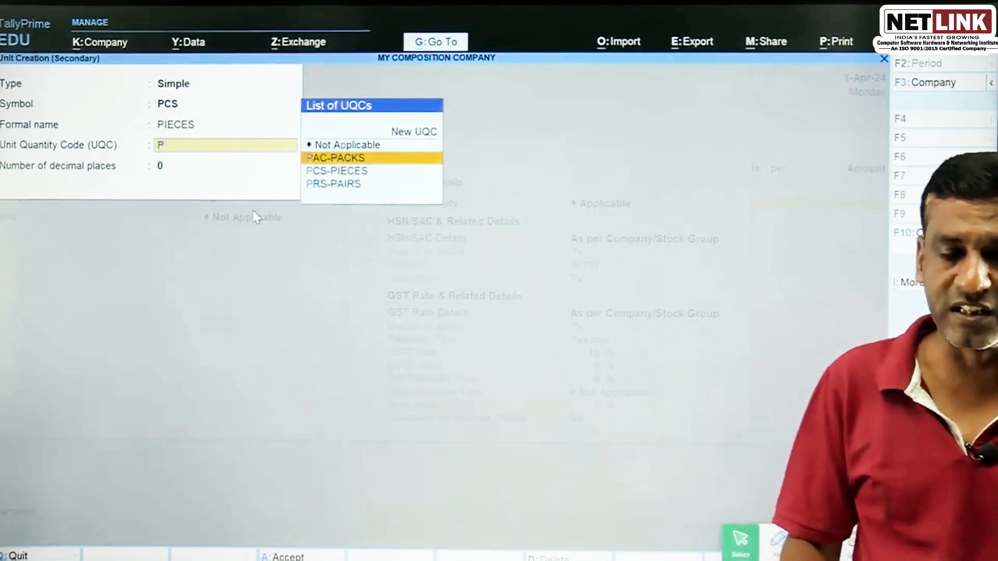
key("Return")
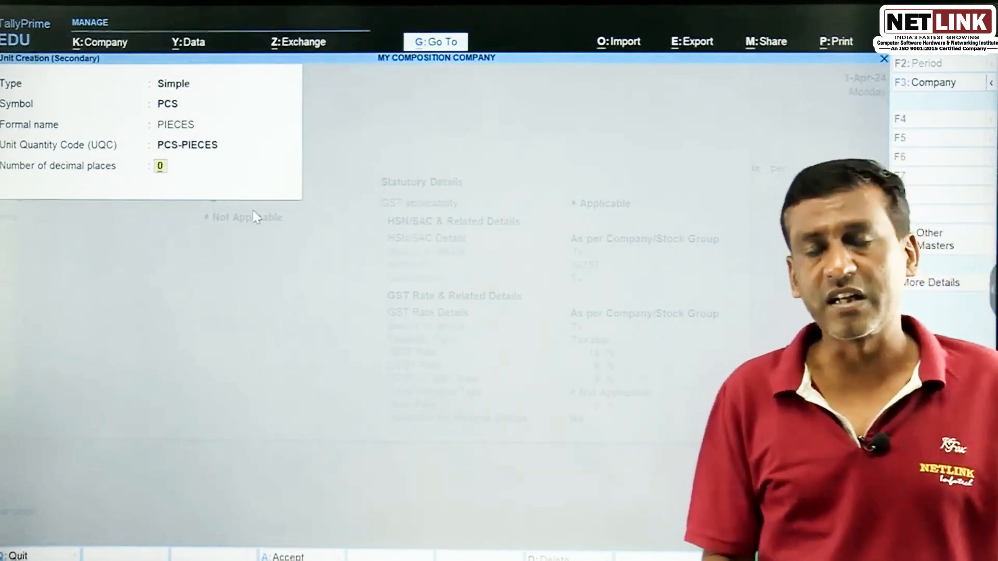
key("Return")
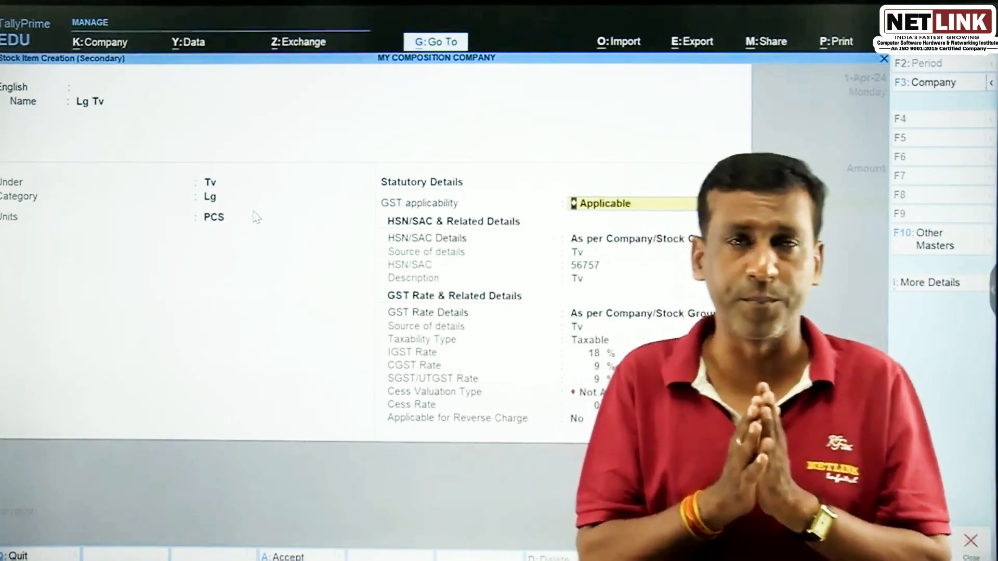
- Save Lg Tv and enter 10 PCS at a rate of 10,000.00
key("ctrl")
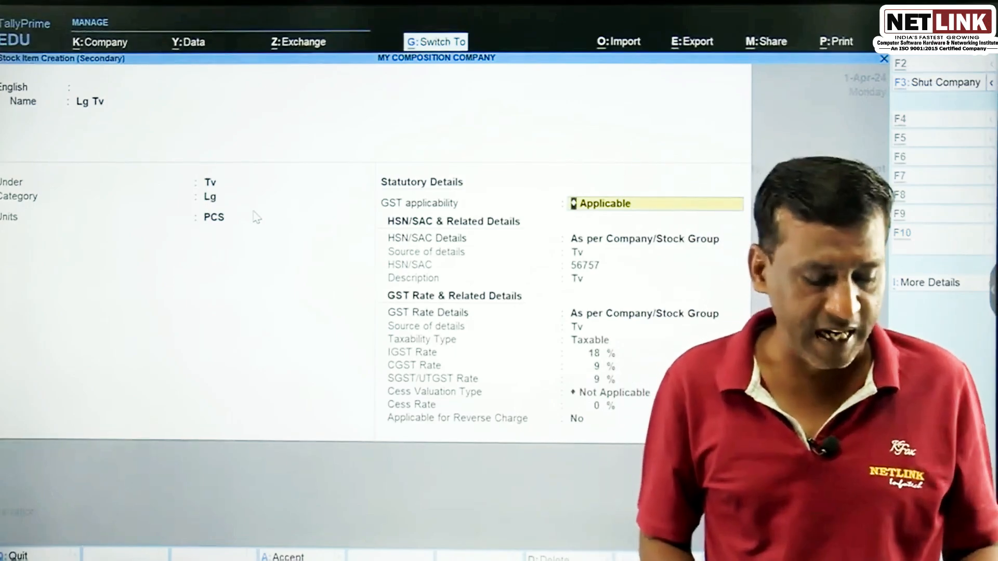
key("ctrl+a")
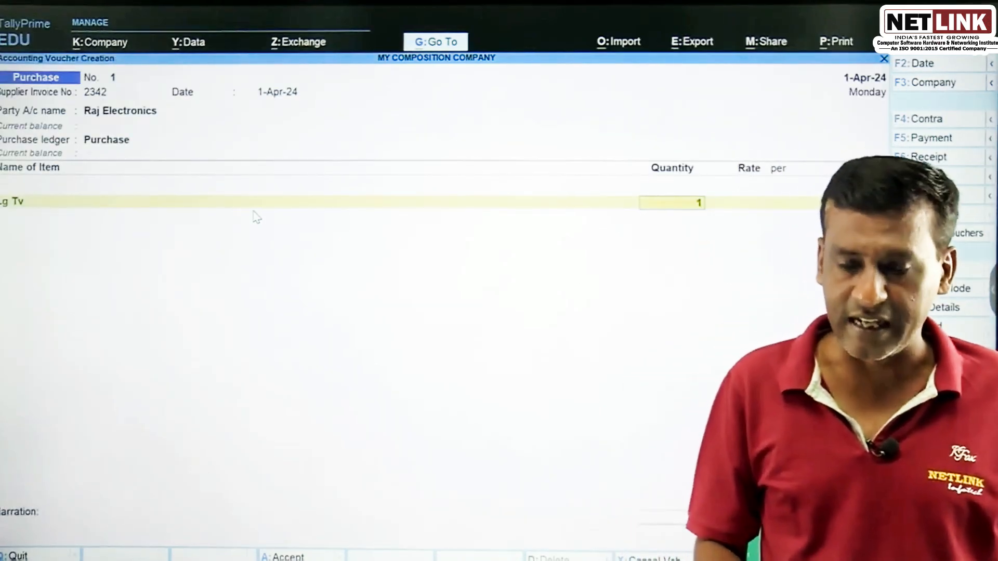
key("Return")
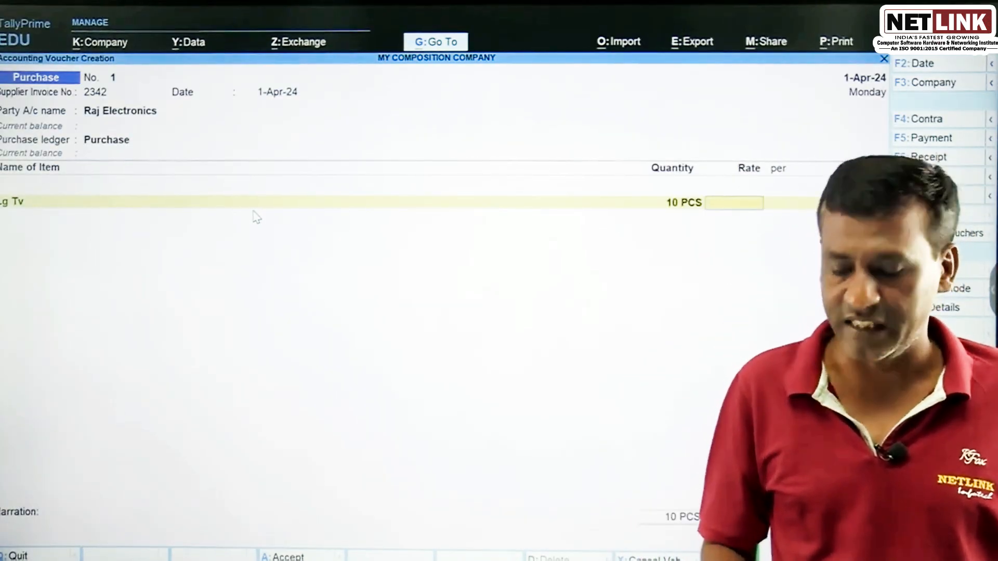
key("Return")
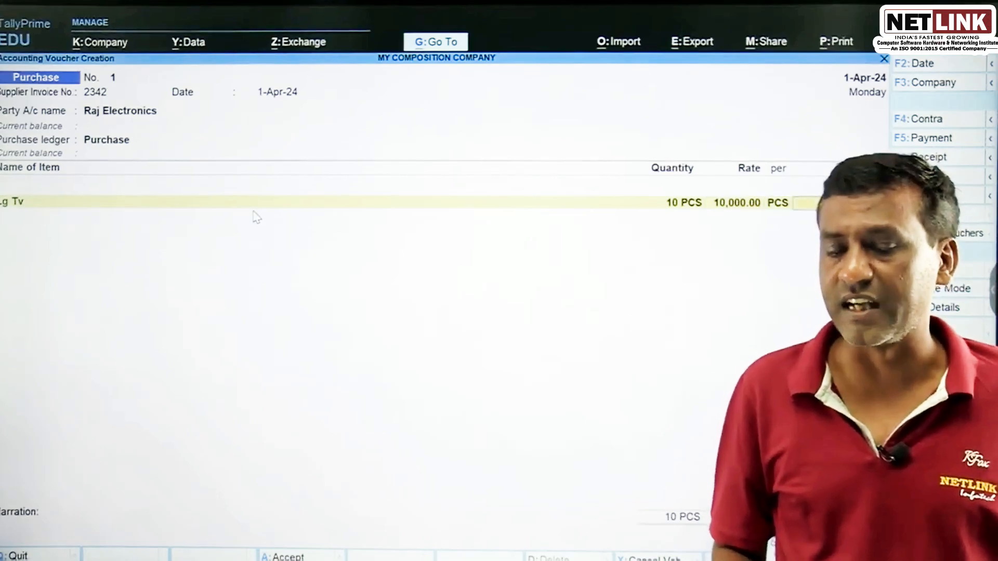
- Specify the line's GST details here: Taxable, 18% rate, HSN 56757
key("Return")
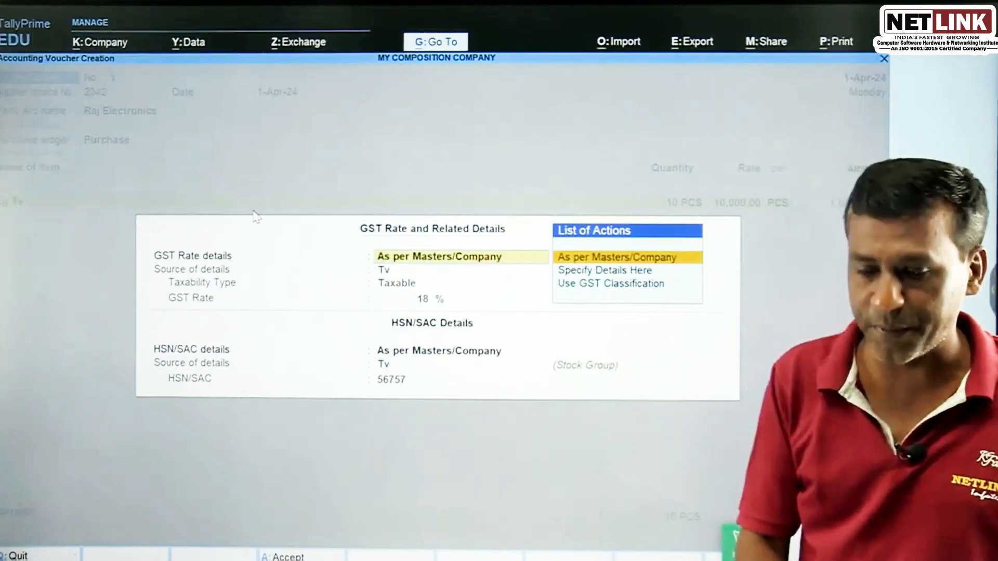
key("Down")
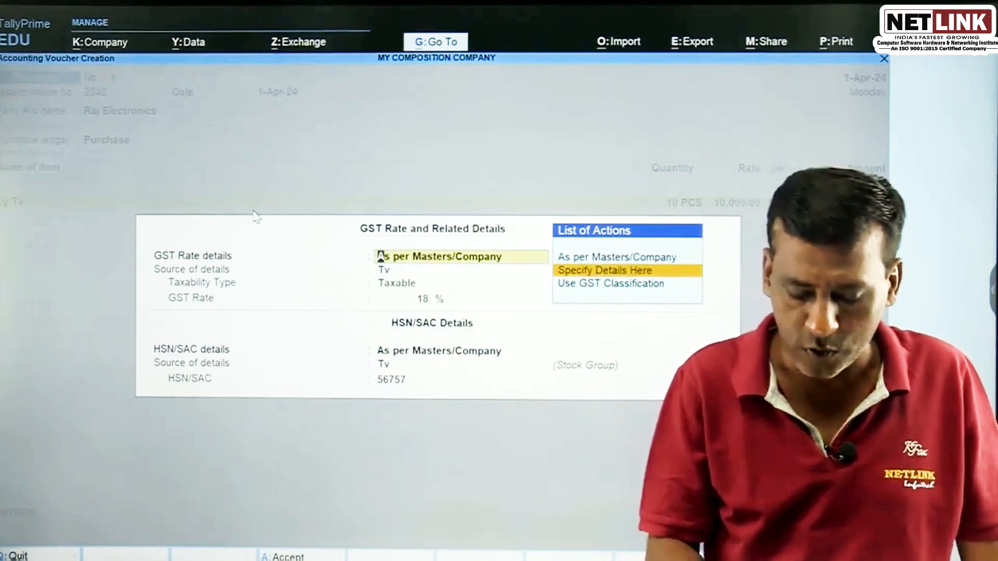
key("Up")
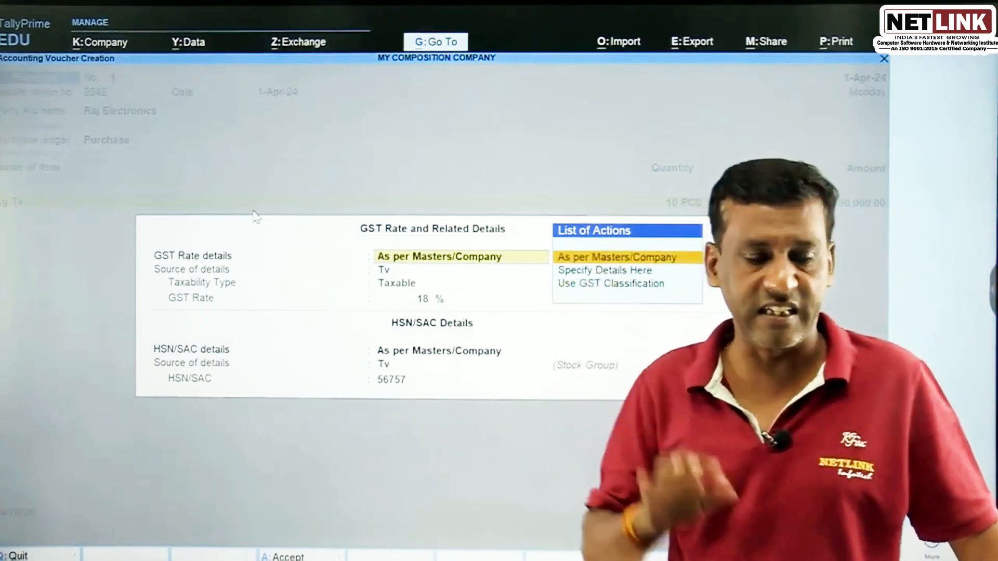
key("Down")
key("Return")
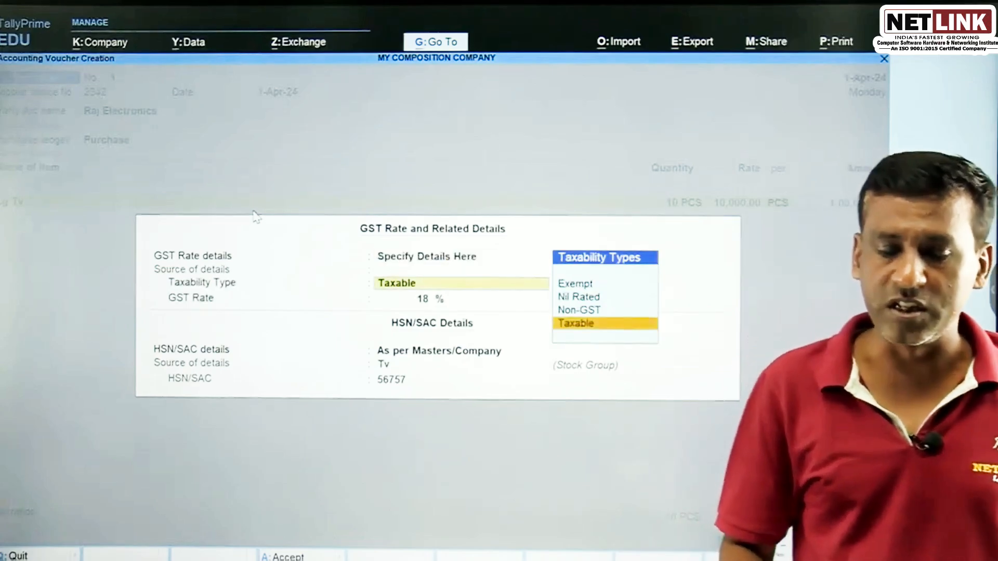
key("Return")
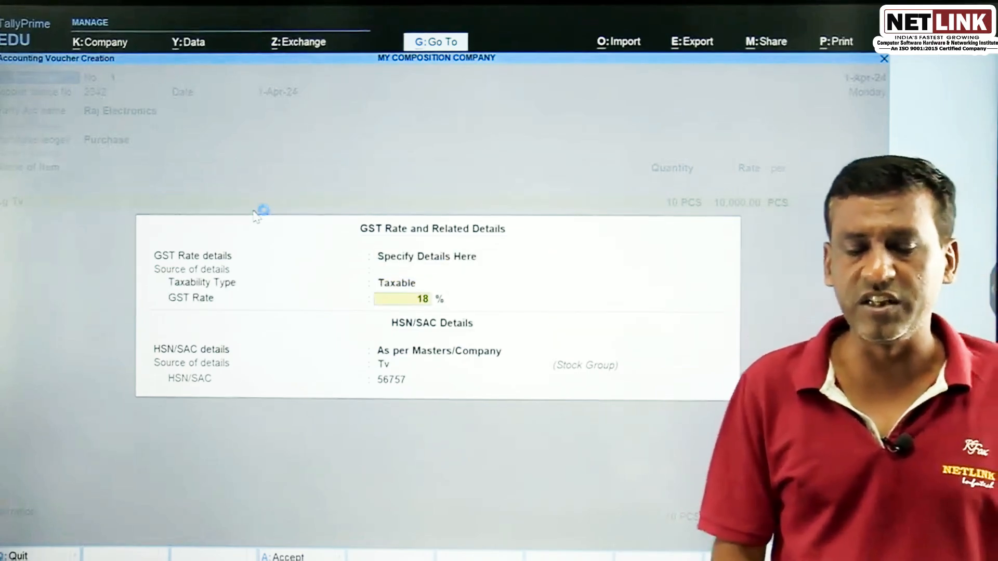
key("Return")
key("Down")
key("Return")
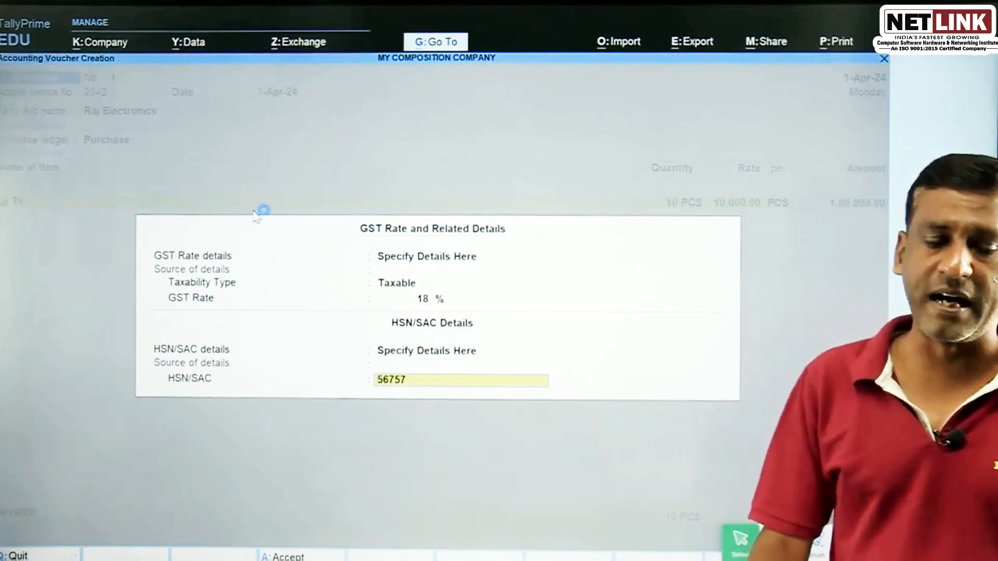
key("Return")
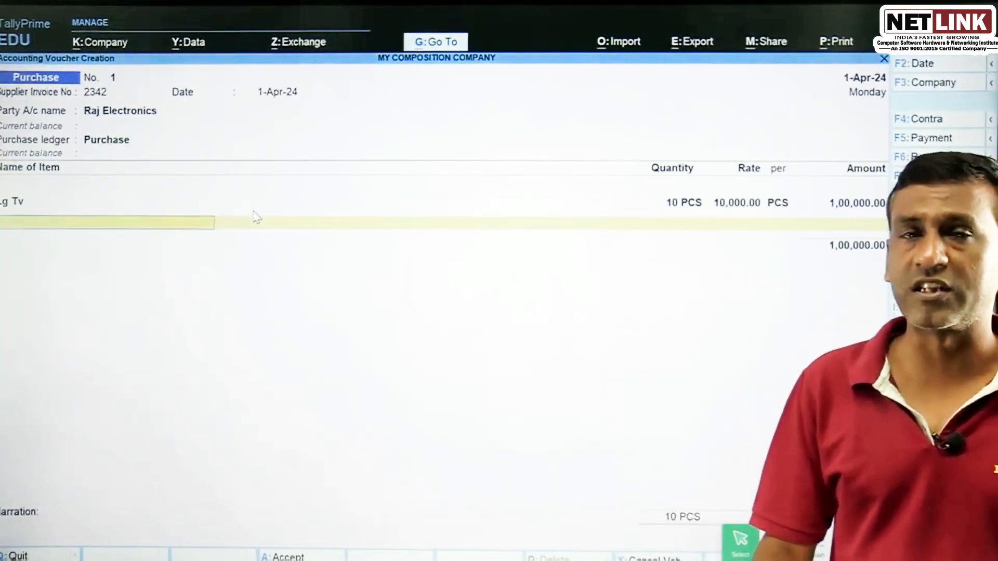
key("Return")
key("alt+c")
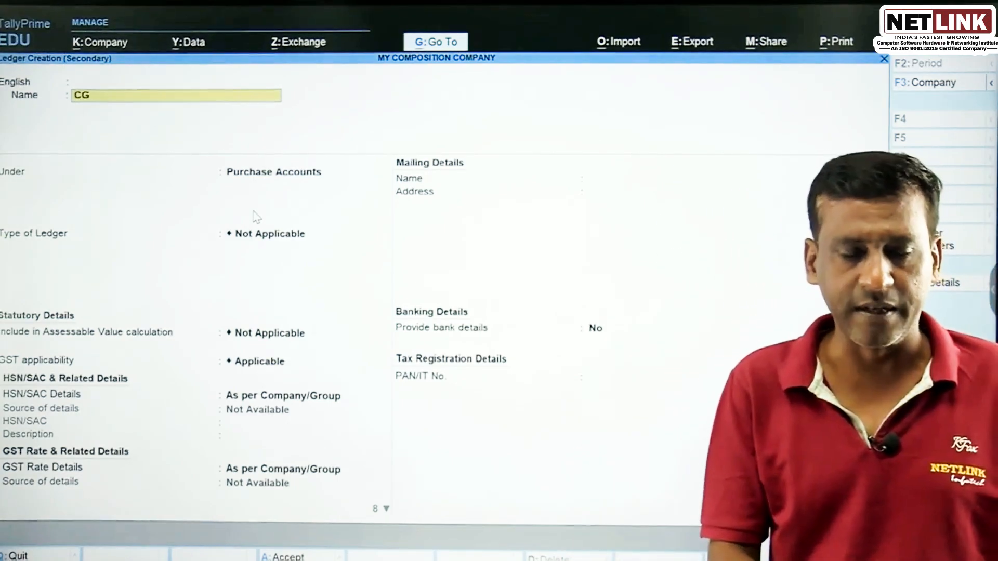
- Create ledger CGST under Duties & Taxes, type GST, tax type CGST, adding 9,000 to the voucher
type("CGST")
key("Return")
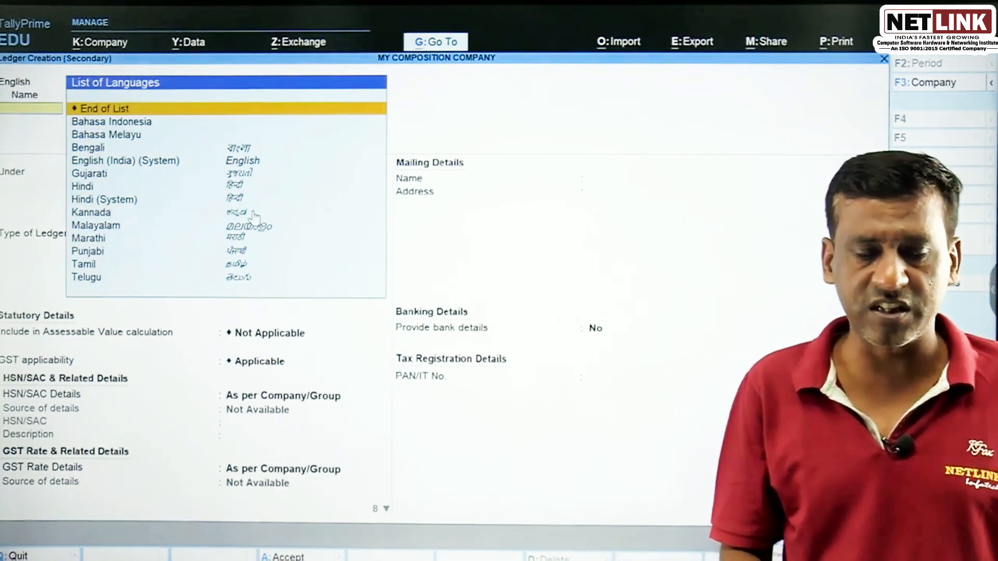
key("Return")
type("DUT")
key("Return")
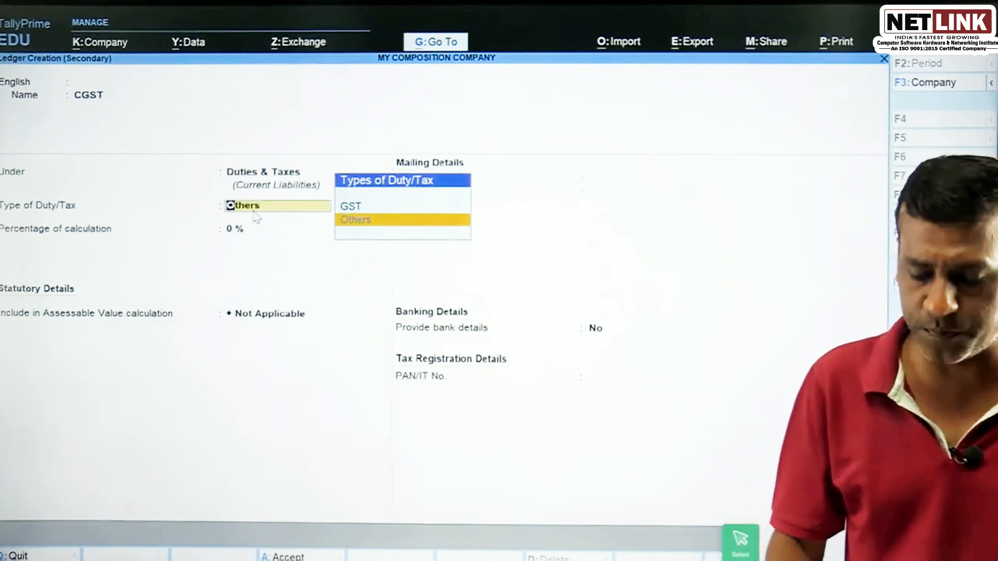
key("Up")
key("Return")
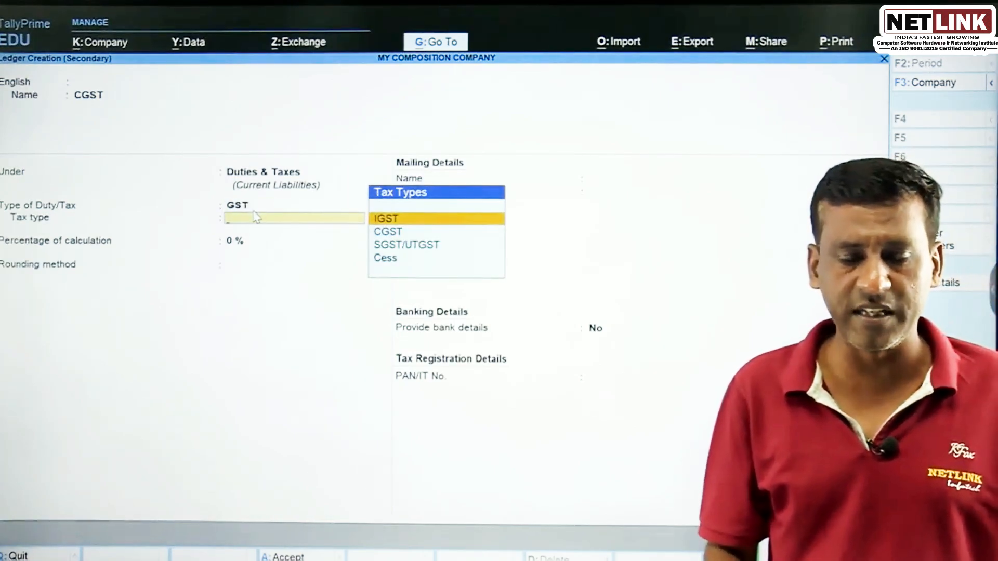
key("Down")
key("Return")
key("Return")
key("Return")
key("Return")
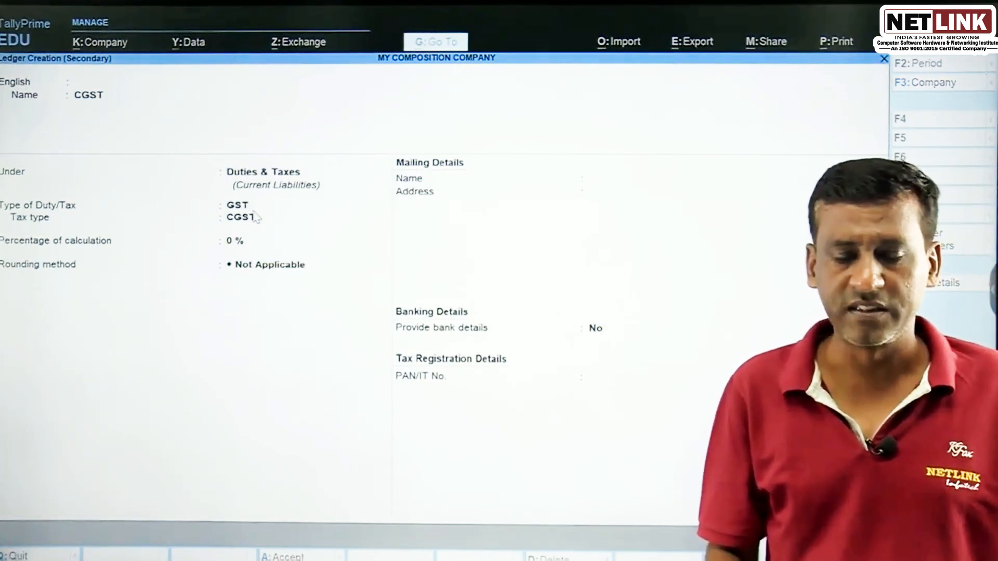
key("Return")
key("Return")
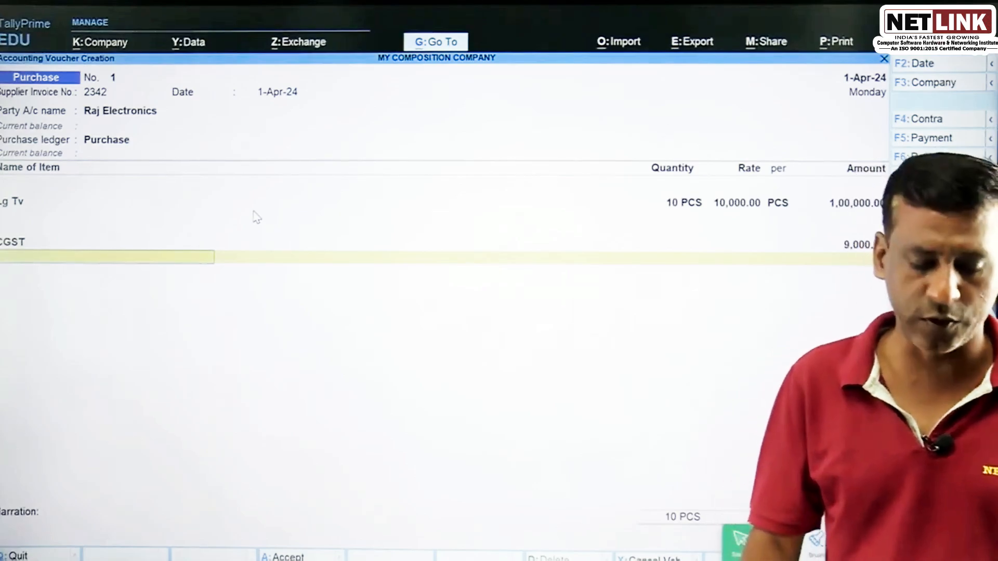
- Create an SGST ledger under Duties & Taxes with GST duty type and SGST/UTGST tax type
key("alt+c")
type("SGST")
key("Return")
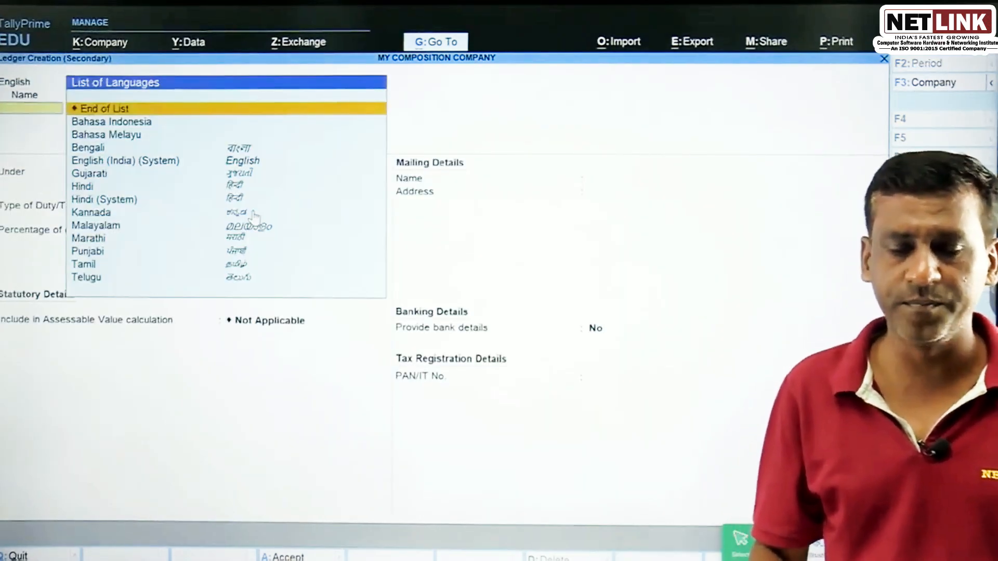
key("Return")
key("Return")
key("Up")
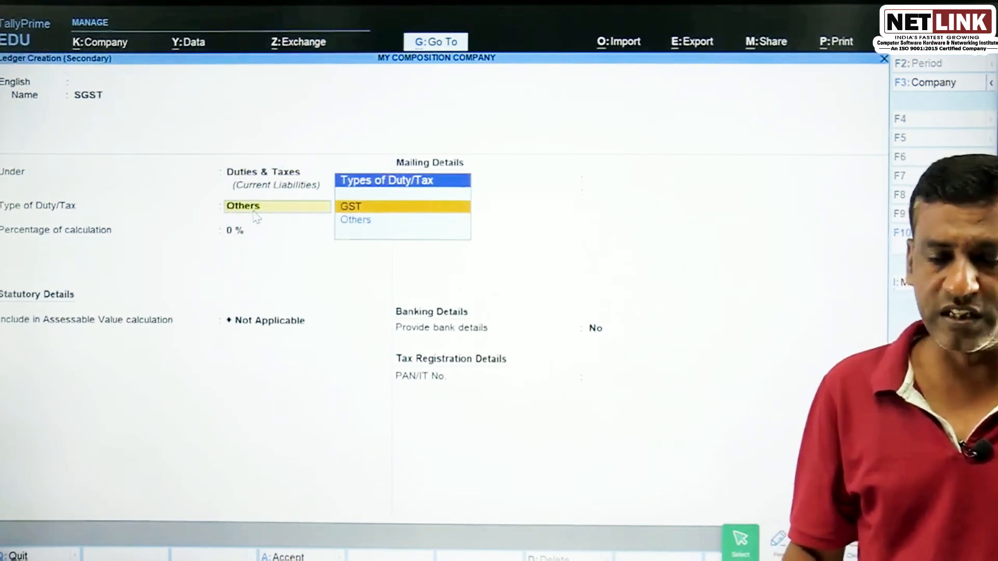
key("Return")
key("Down")
key("Down")
key("Return")
key("Return")
key("ctrl+a")
key("Return")
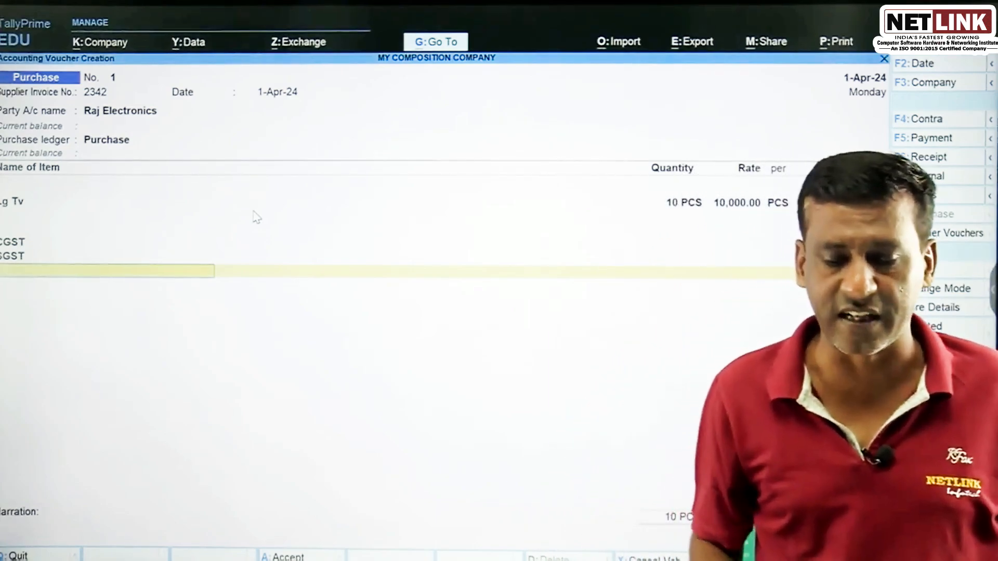
- Save the purchase with New Ref bill 2342 for 1,18,000 in Bill-wise Details
key("Return")
key("Return")
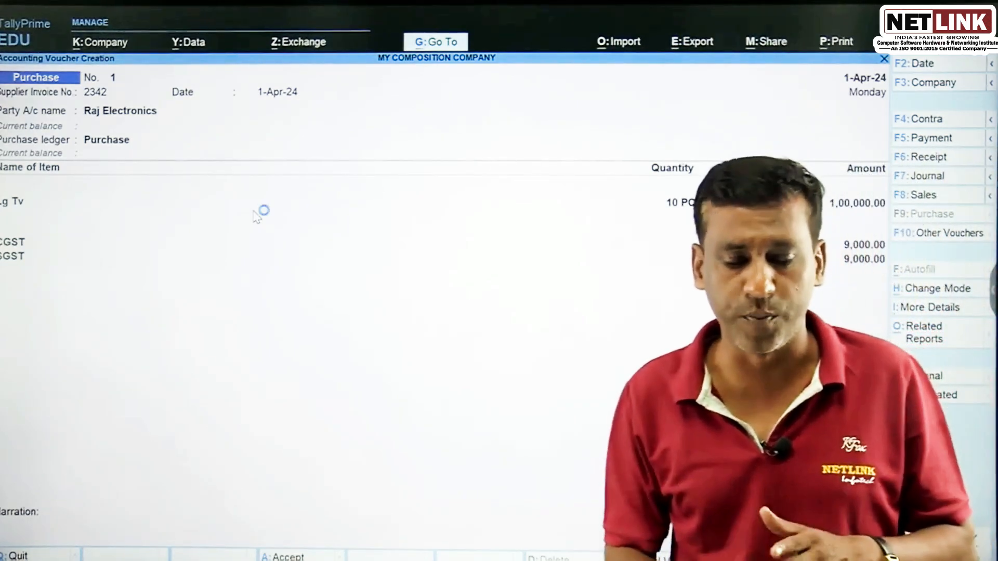
key("Return")
key("Return")
key("Return")
key("Return")
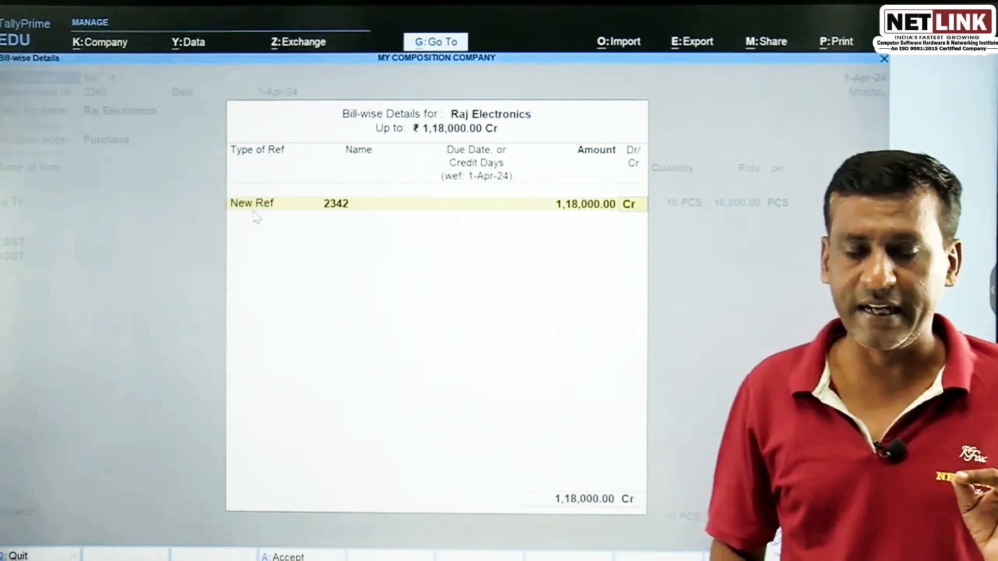
key("Return")
key("Return")
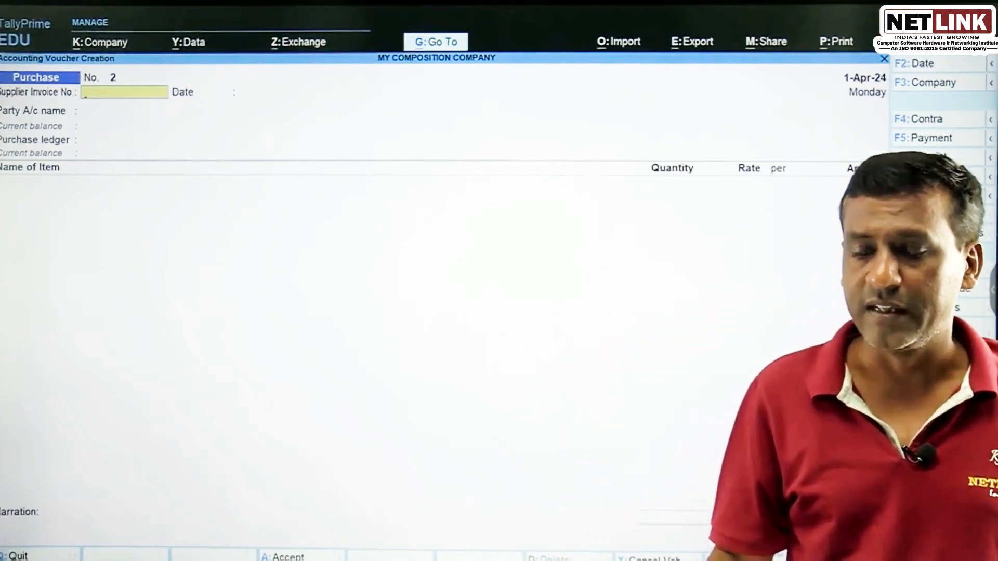
- On sales voucher No. 1, create party ledger MOHIT ELEX under Sundry Debtors and accept party details
left_click(921, 203)
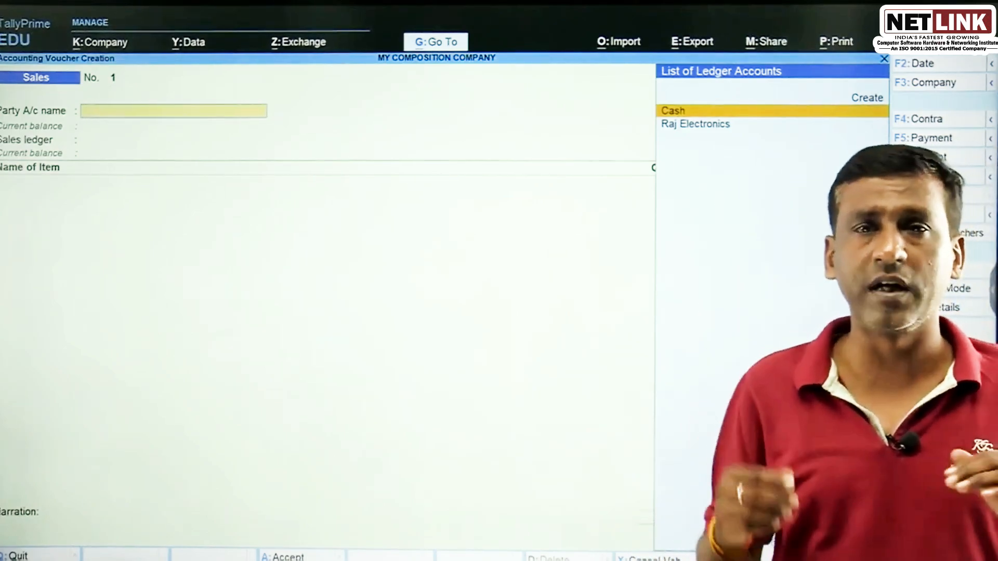
key("ctrl")
key("alt+c")
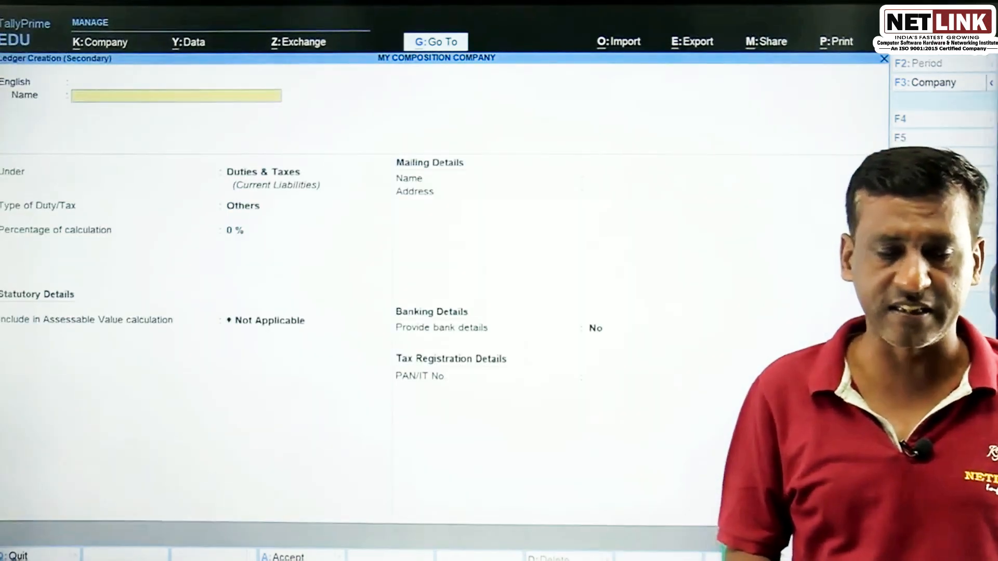
type("MOHIT E")
key("Return")
key("Return")
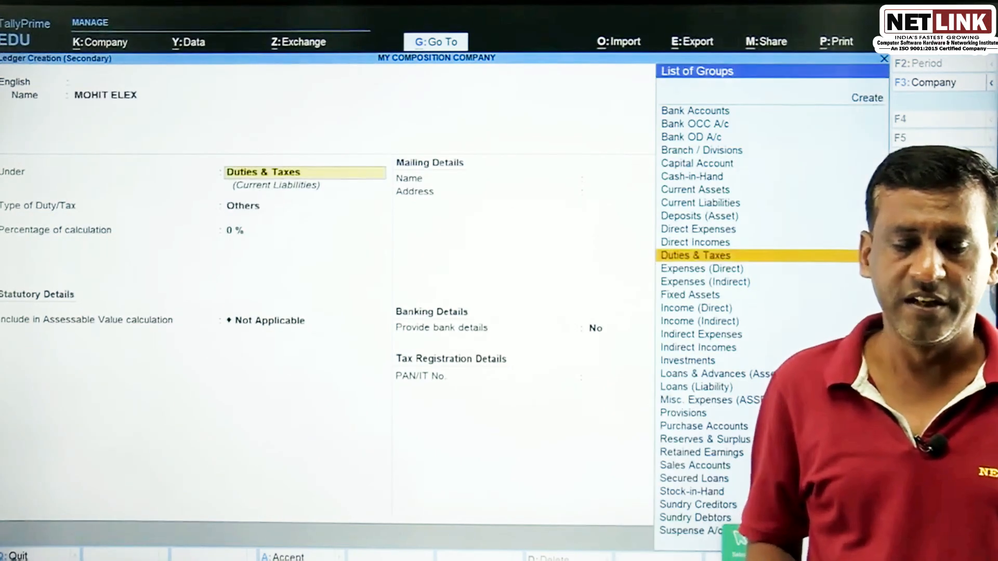
type("SUND")
key("Down")
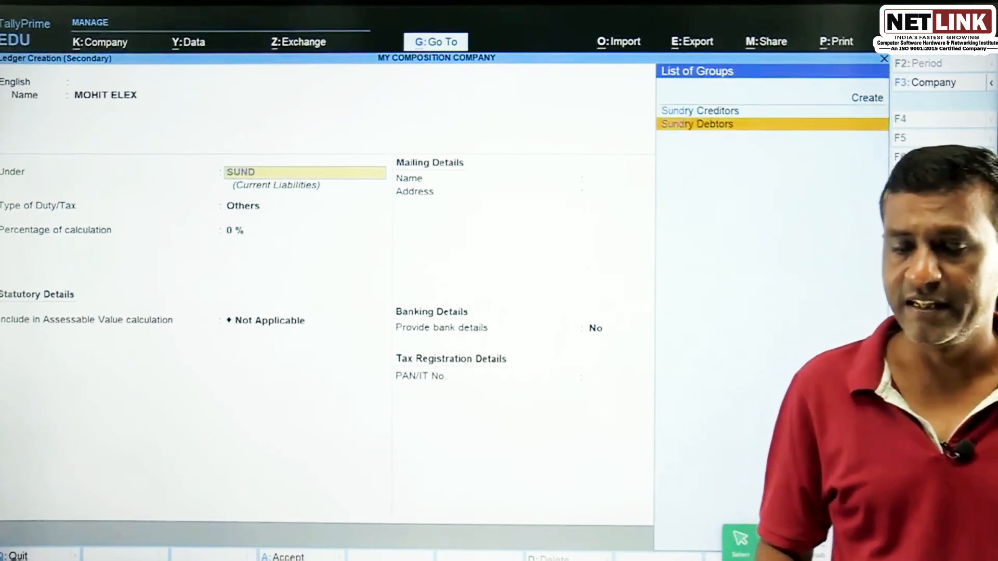
key("Return")
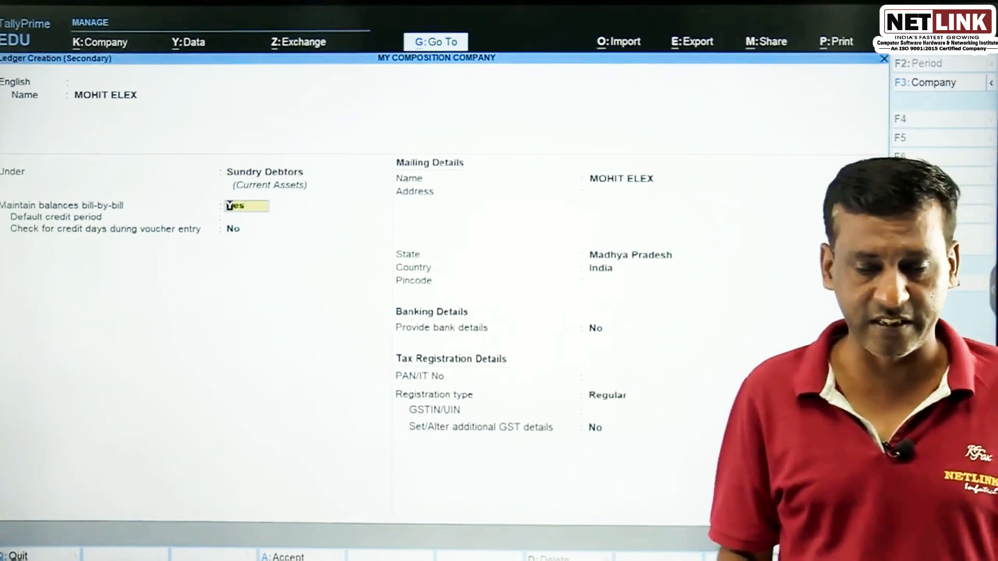
key("Return")
key("ctrl+a")
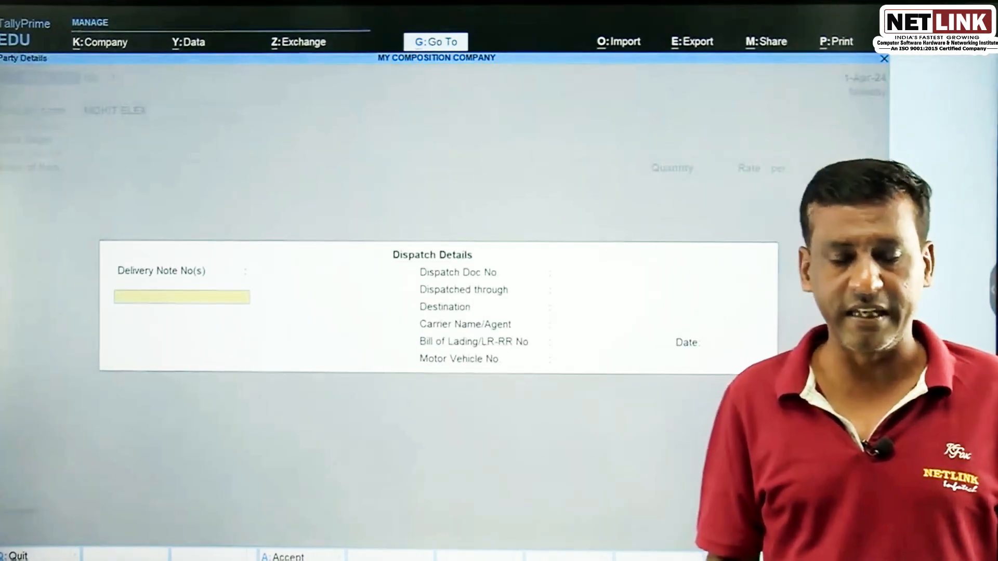
key("ctrl+a")
key("ctrl+a")
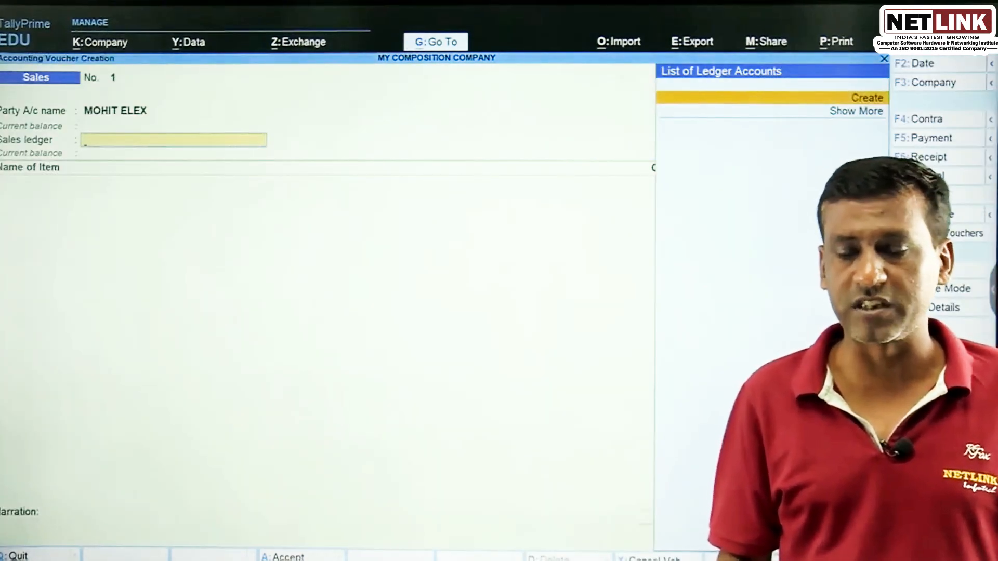
- Create a SALES ledger under Sales Accounts with duty type Not Applicable
key("Return")
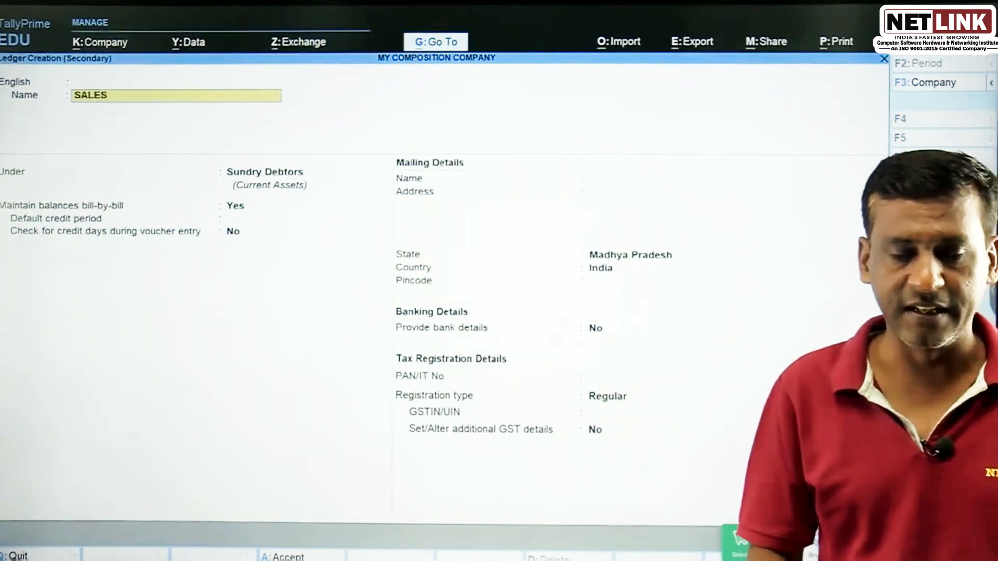
key("Return")
key("Return")
type("SALES")
key("Return")
key("Return")
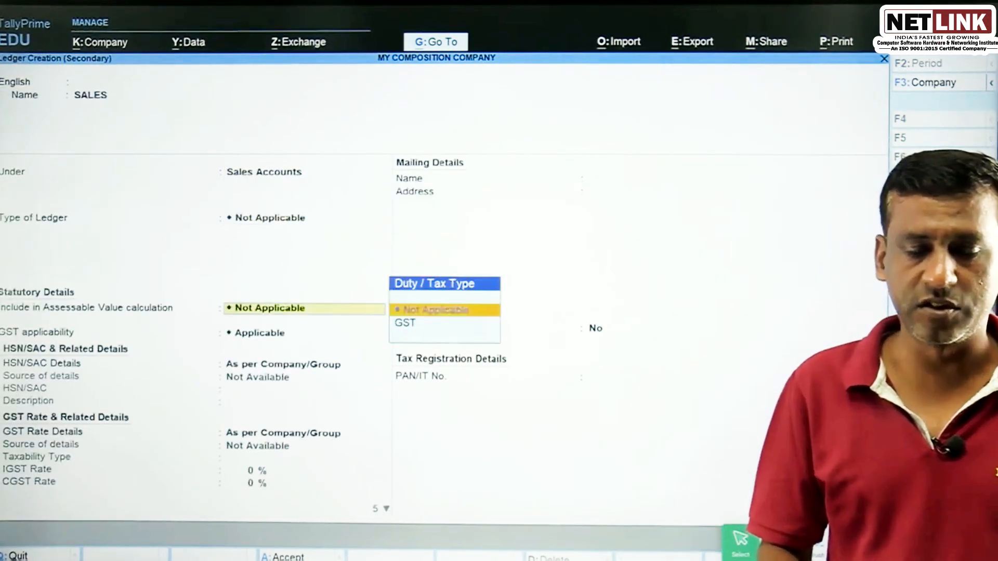
key("Return")
key("ctrl+a")
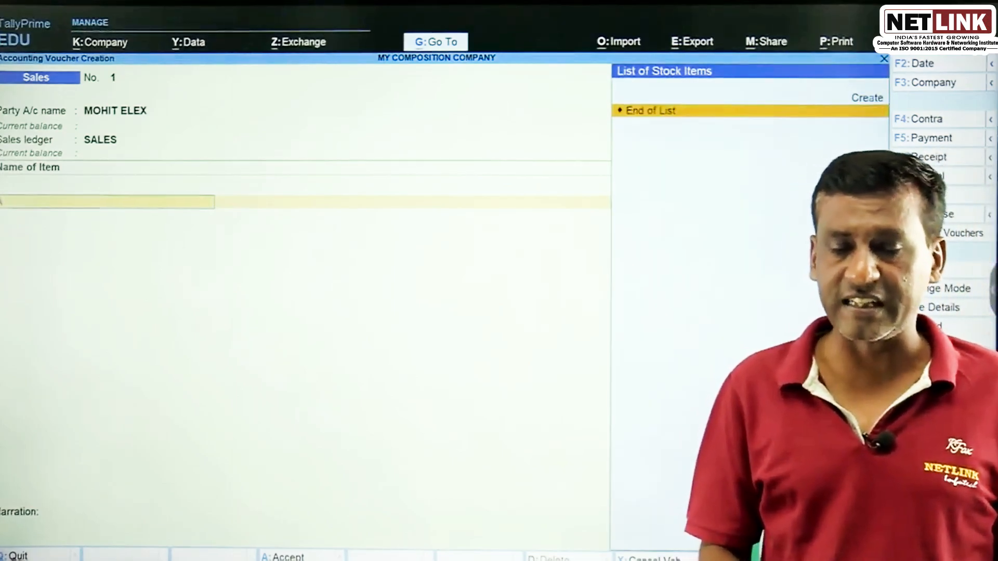
- Bill 10 PCS of Lg Tv at 15,000.00, taxable with HSN 56757 specified here
key("Down")
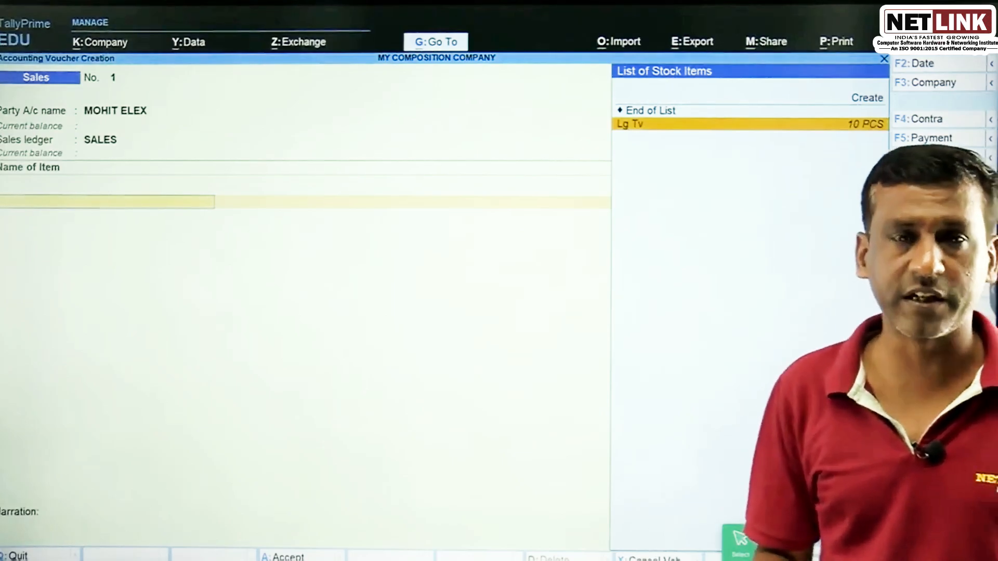
key("Return")
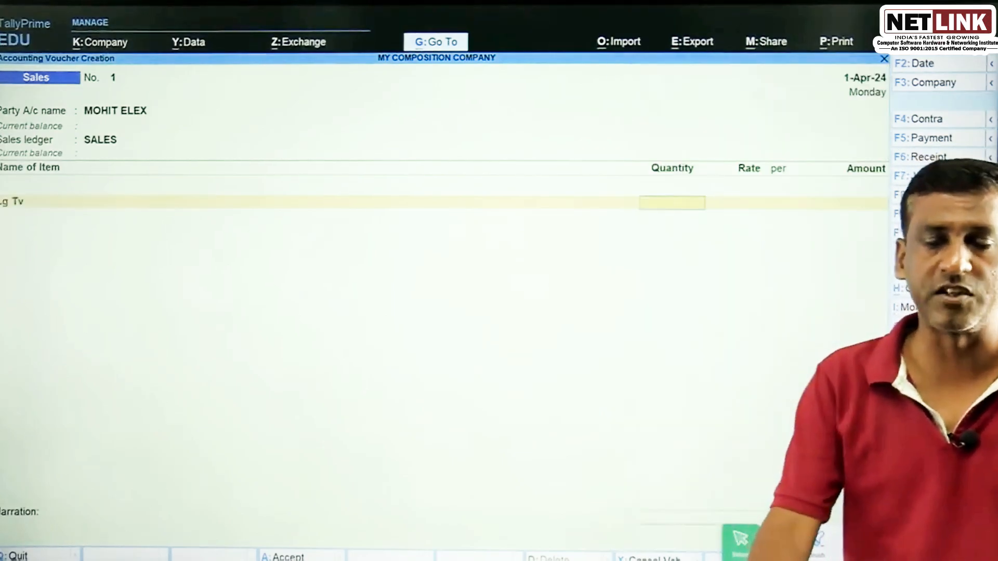
key("Return")
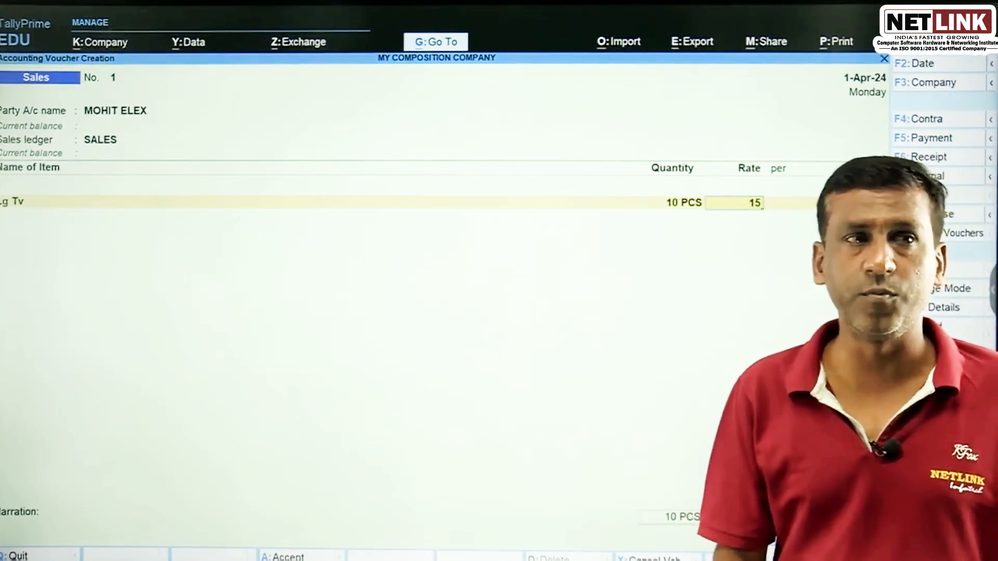
type("15000")
key("Return")
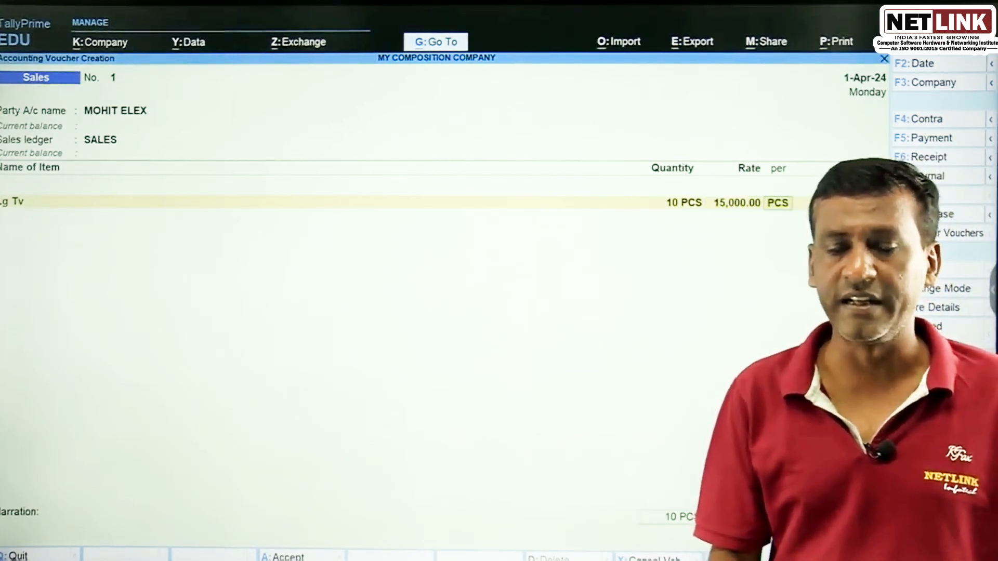
key("Return")
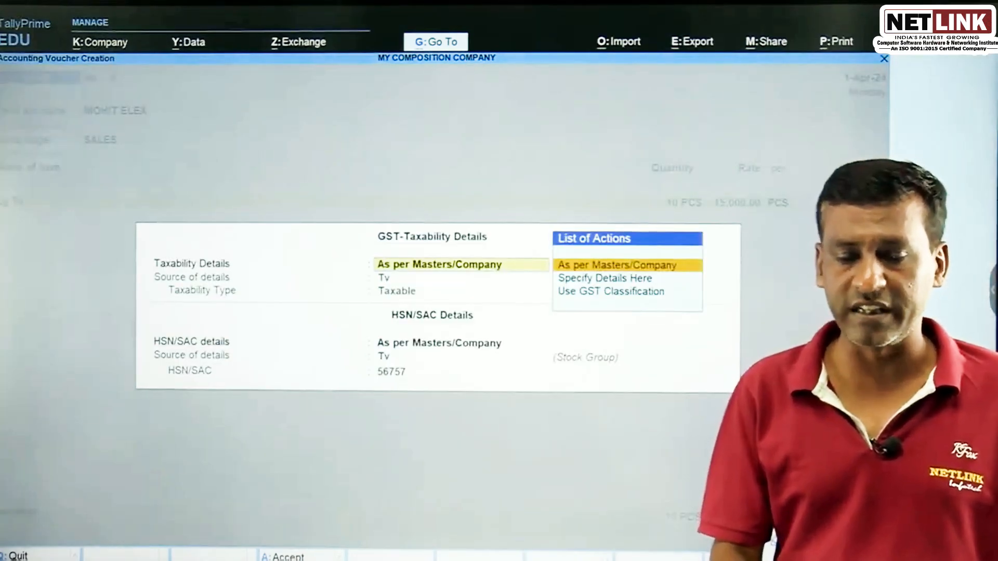
key("Down")
key("Return")
key("Return")
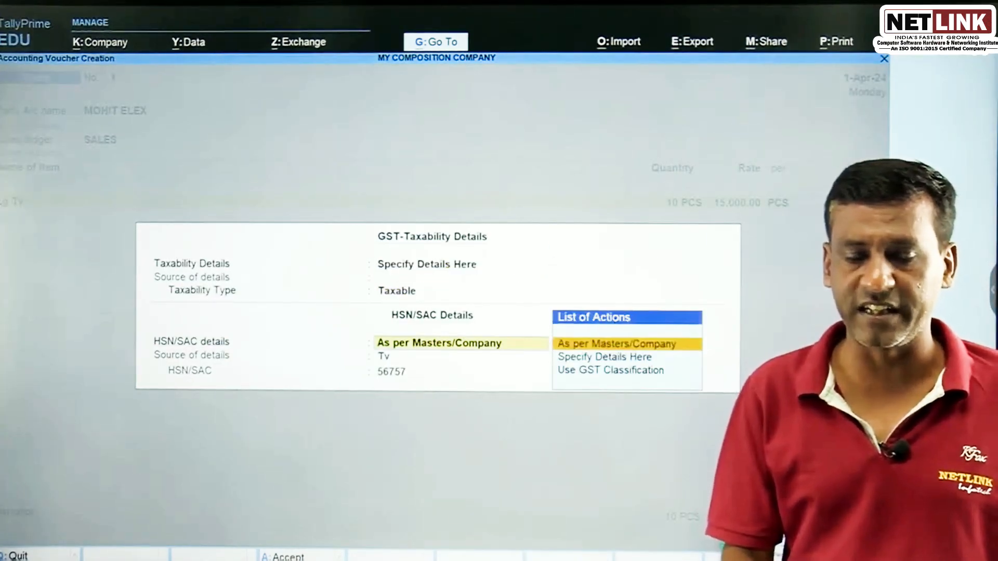
key("Down")
key("Return")
key("Return")
key("Return")
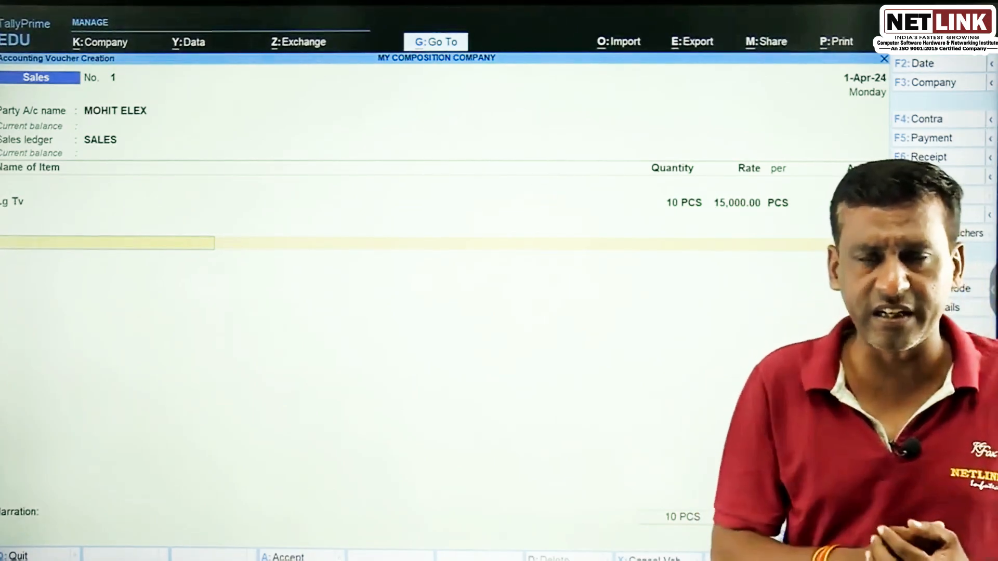
- Try CGST and SGST tax lines, then remove them and end the entries at 1,50,000.00
type("c")
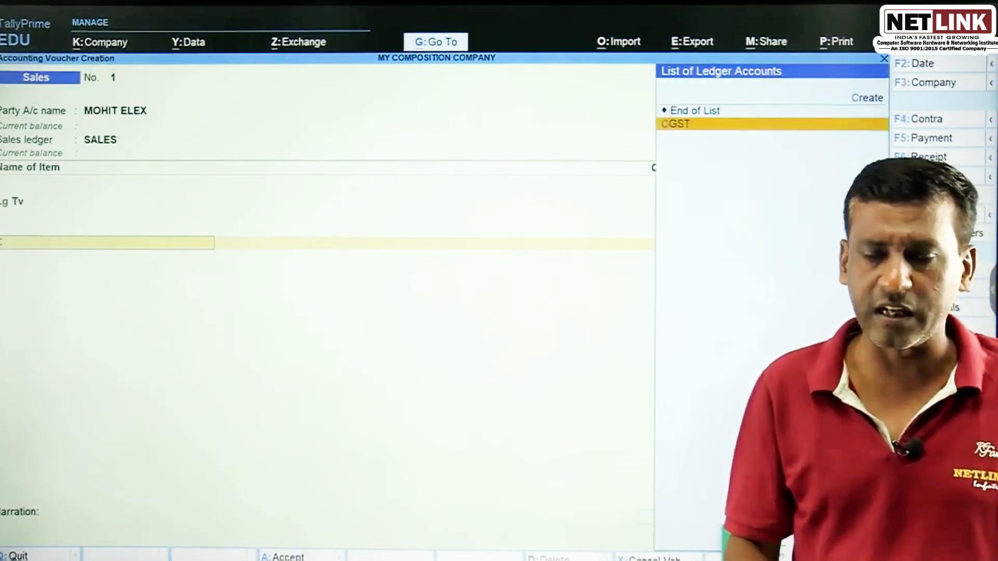
key("Return")
key("BackSpace")
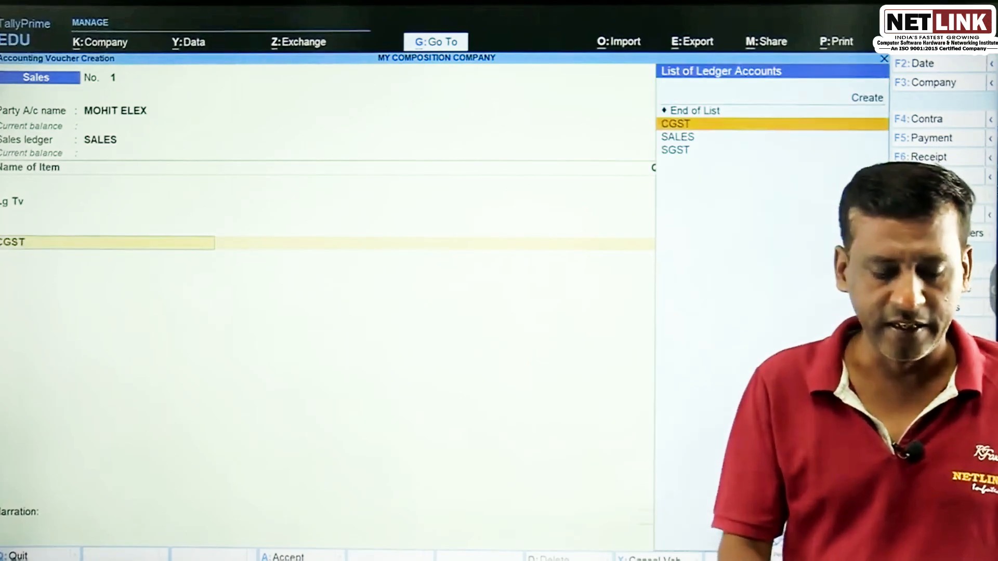
type("sg")
key("Return")
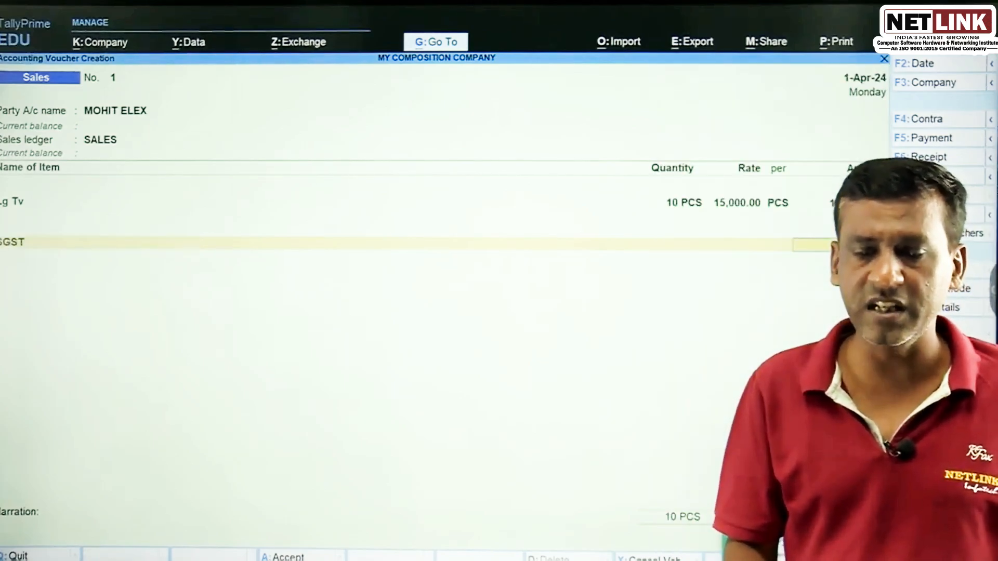
key("BackSpace")
key("Up")
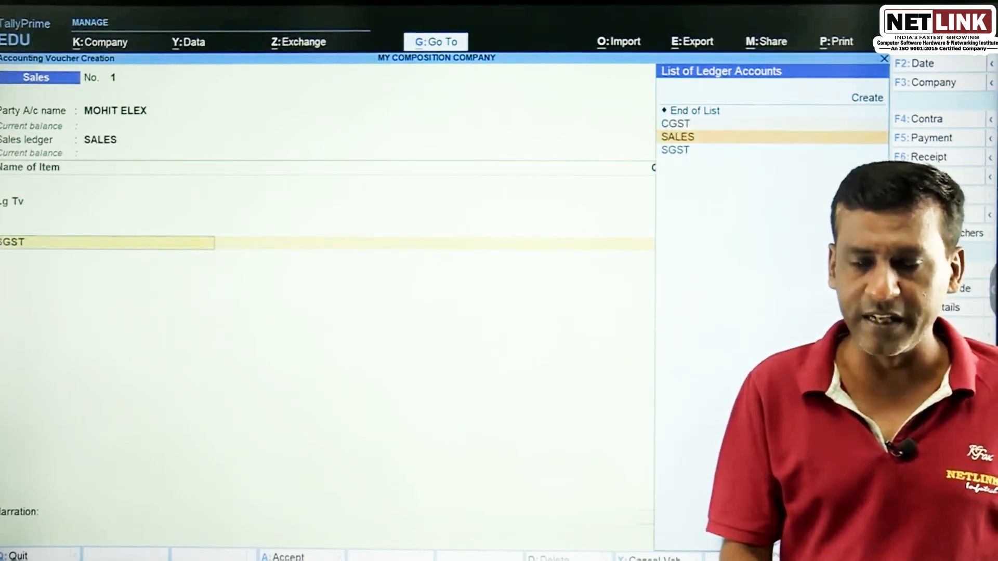
key("Up")
key("Up")
key("Return")
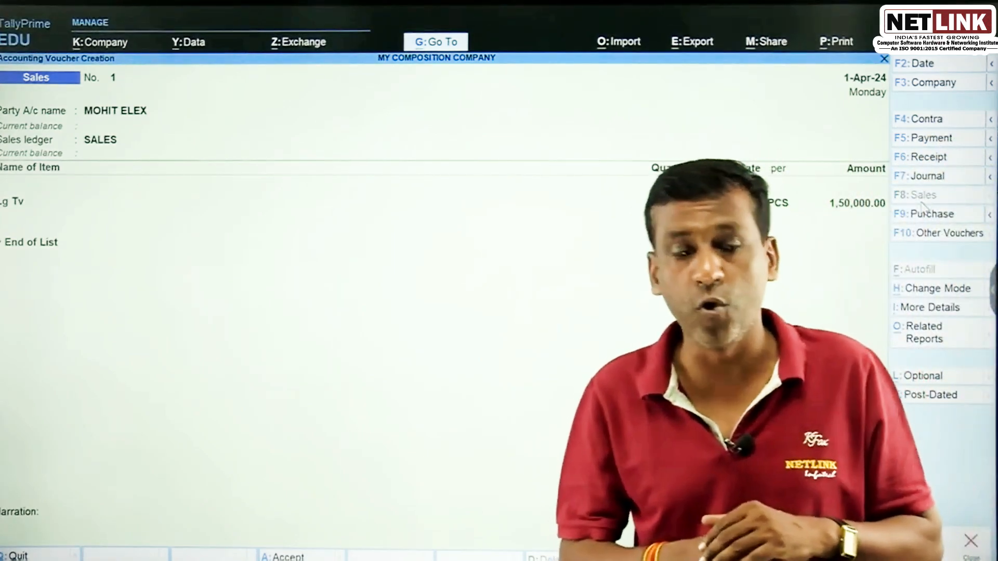
key("alt+p")
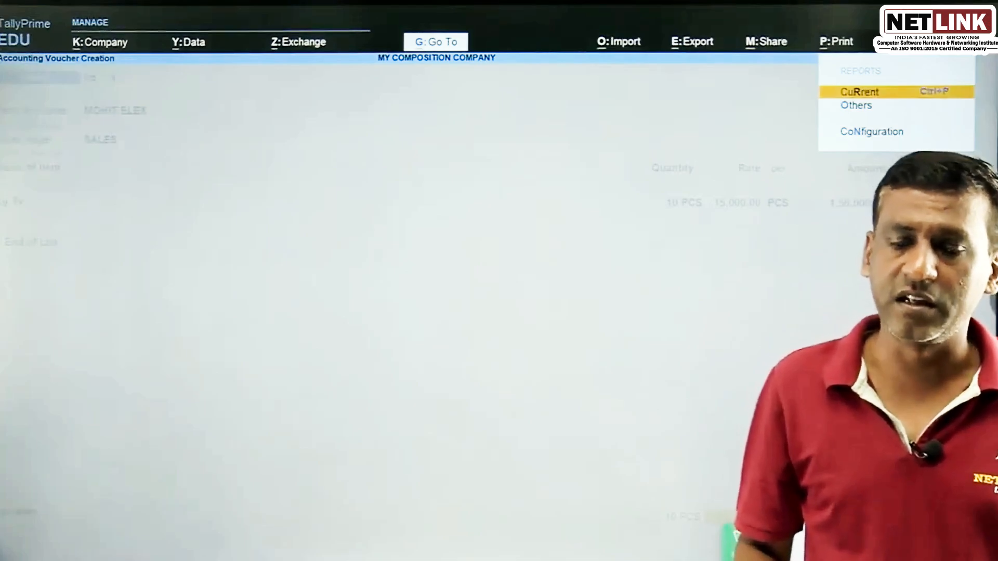
- Preview the current voucher's Bill of Supply zoomed in, checking the 1,50,000.00 total with NIL tax
key("Return")
left_click(439, 365)
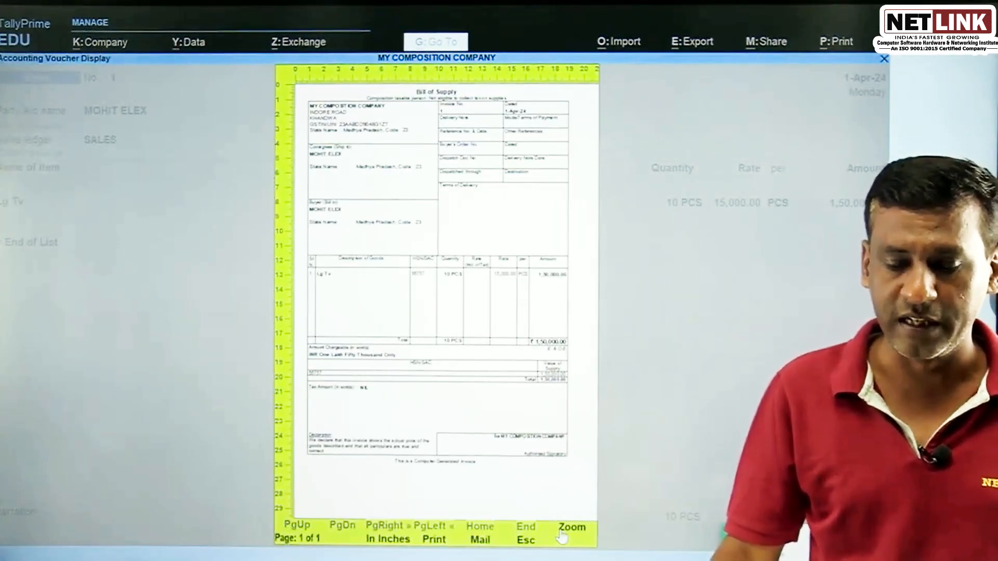
left_click(561, 535)
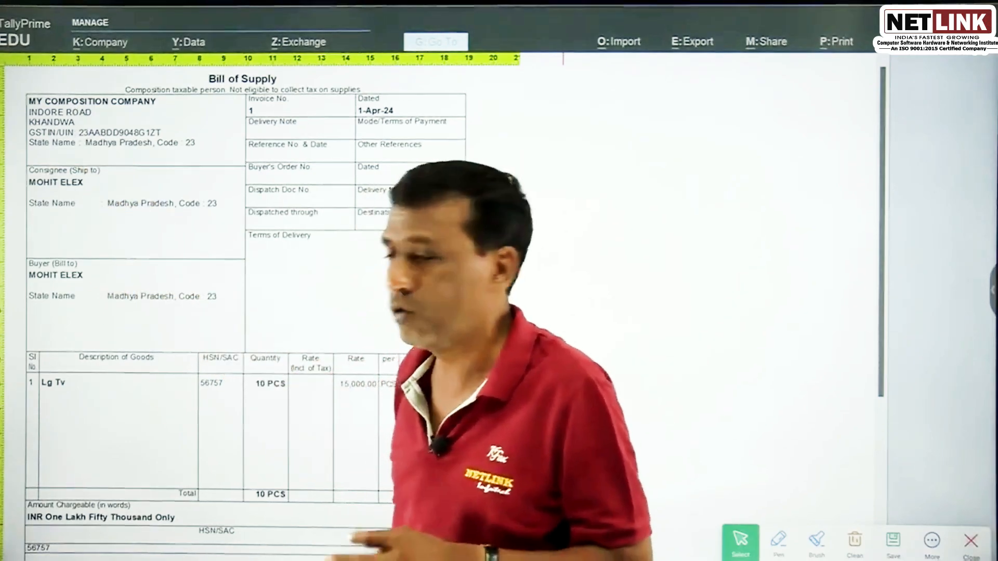
scroll(564, 536, "down", 5)
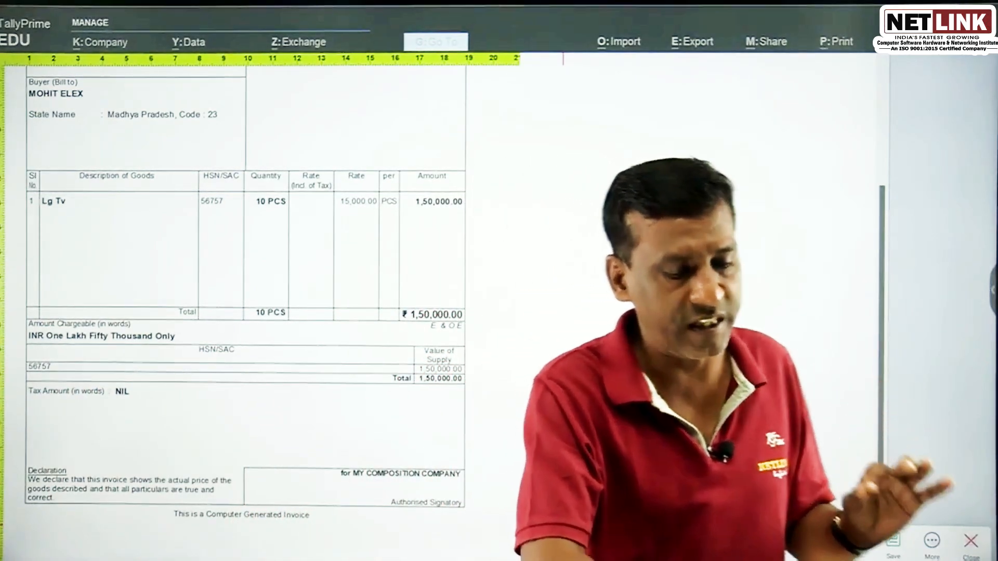
key("Escape")
key("Escape")
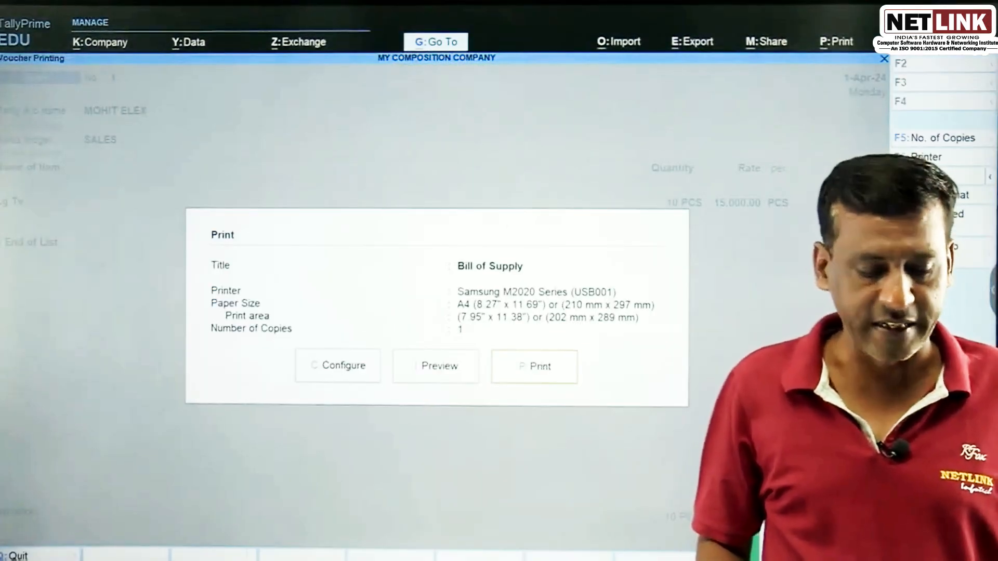
key("Escape")
- Accept sales voucher No. 1 for MOHIT ELEX and exit voucher entry
key("ctrl+a")
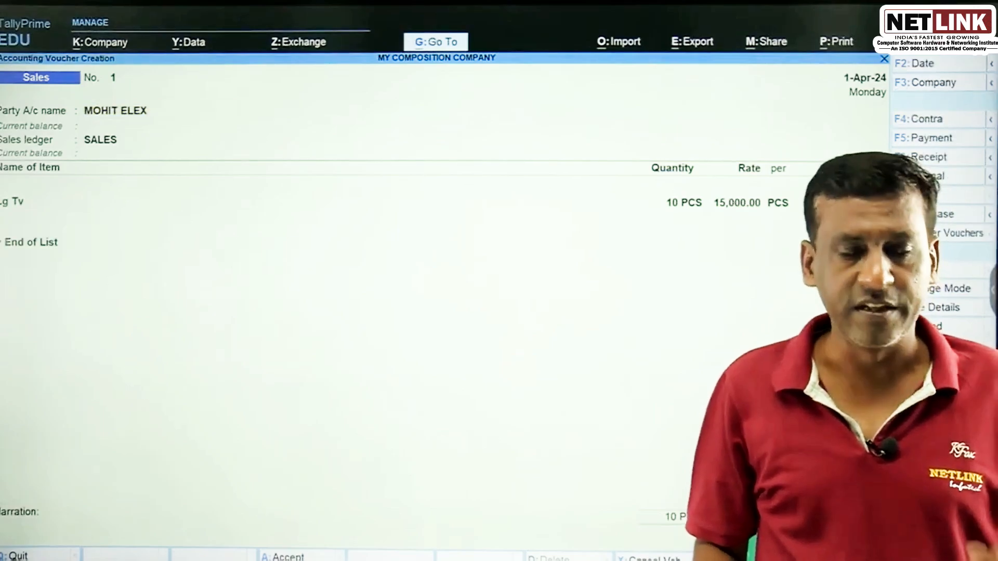
key("Return")
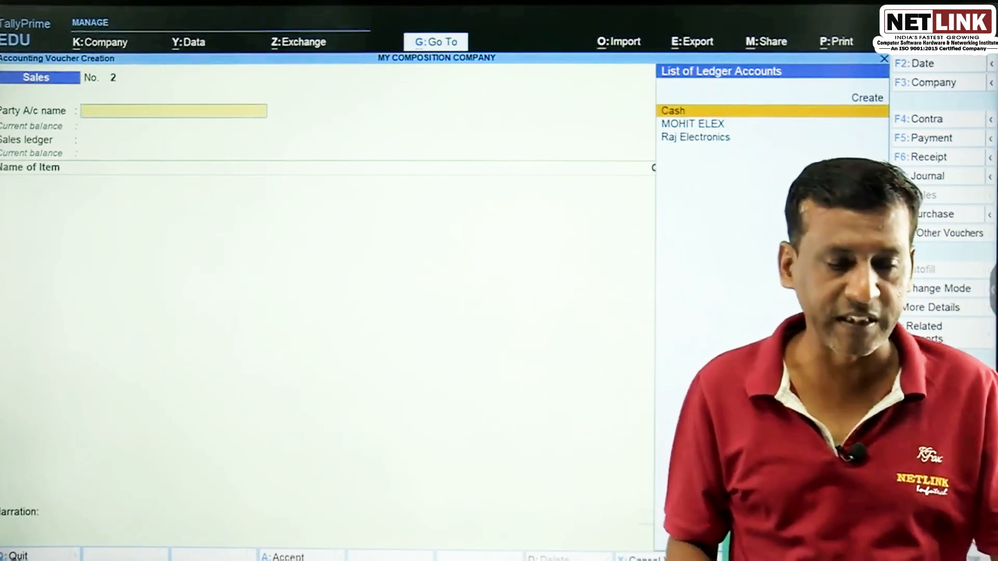
key("Escape")
key("Escape")
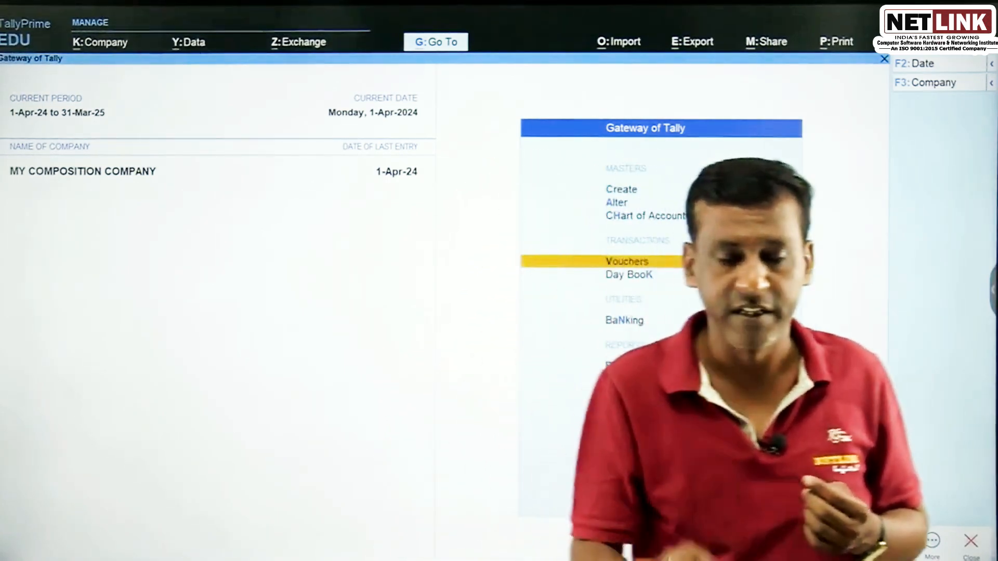
- Start purchase voucher No. 2 with Raj Electronics as party and Purchase as the purchase ledger
key("Return")
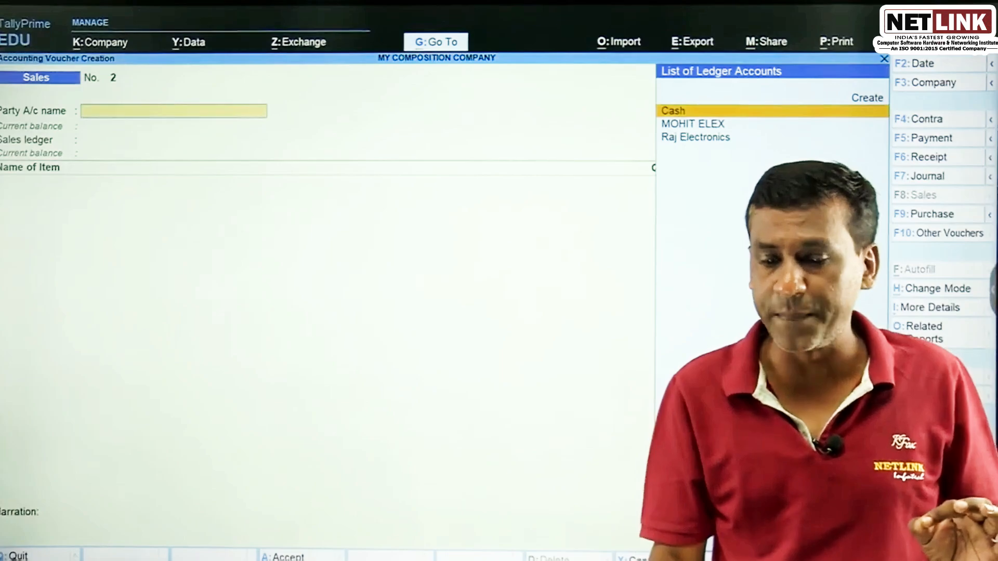
left_click(916, 221)
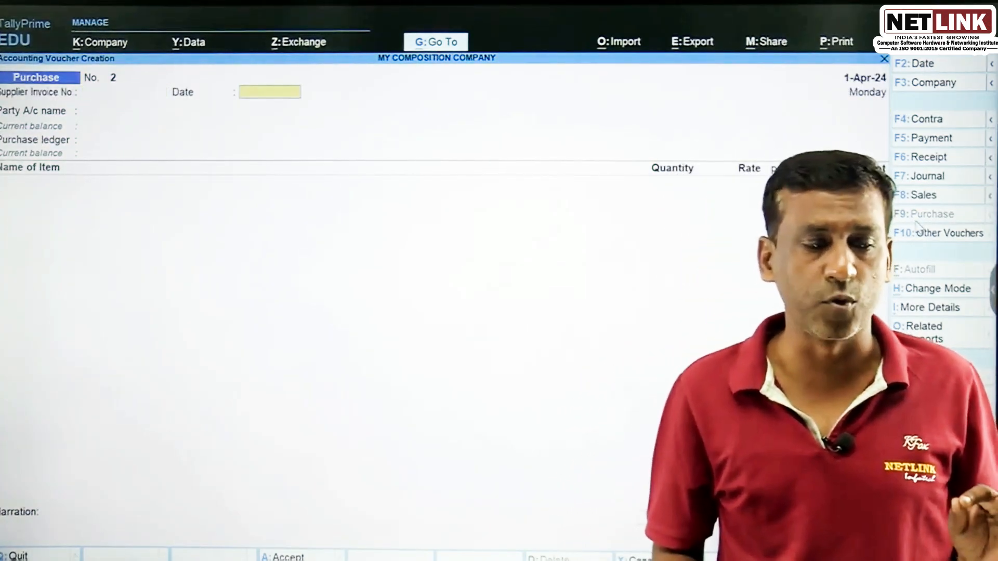
key("Return")
key("Down")
key("Down")
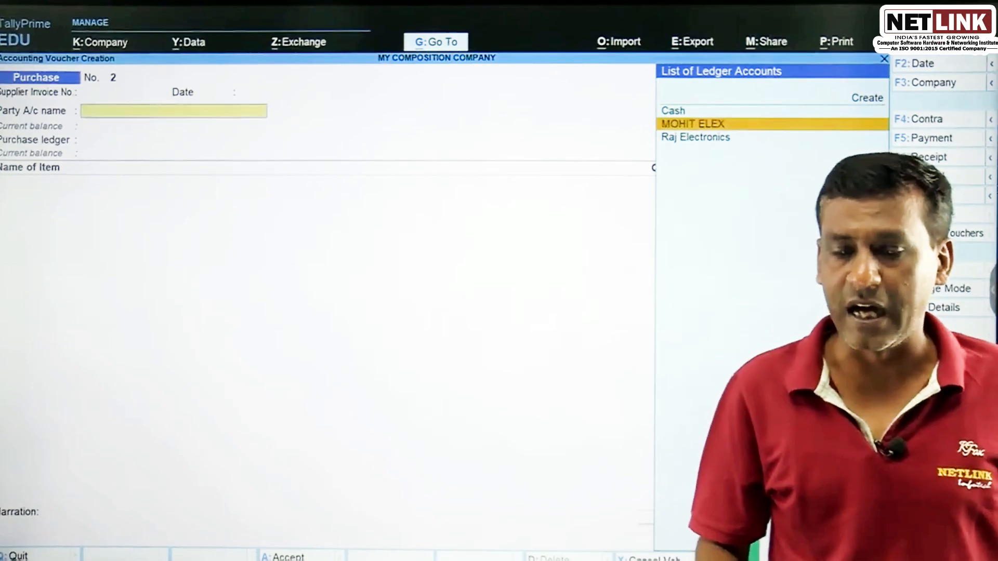
key("Return")
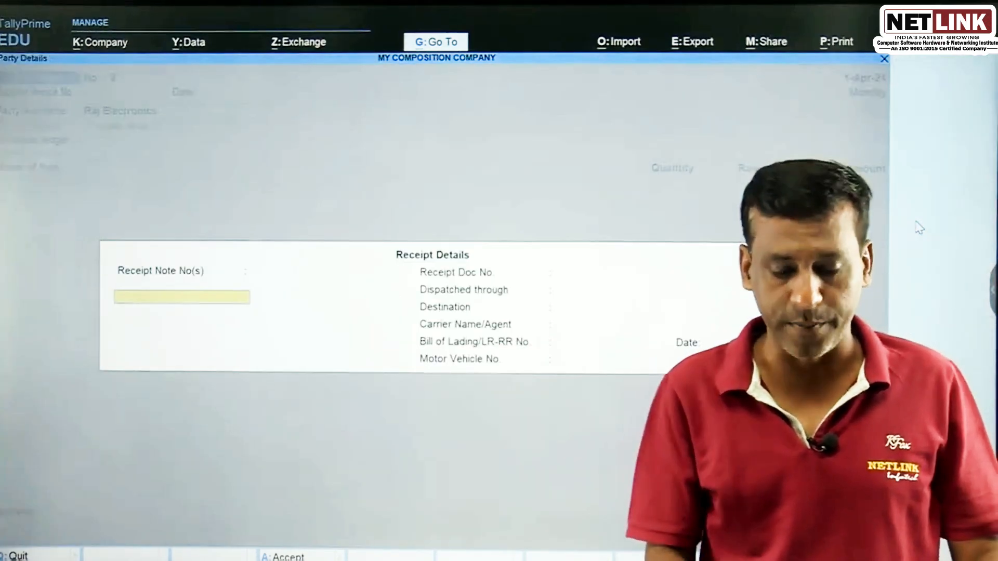
key("Escape")
key("ctrl+Return")
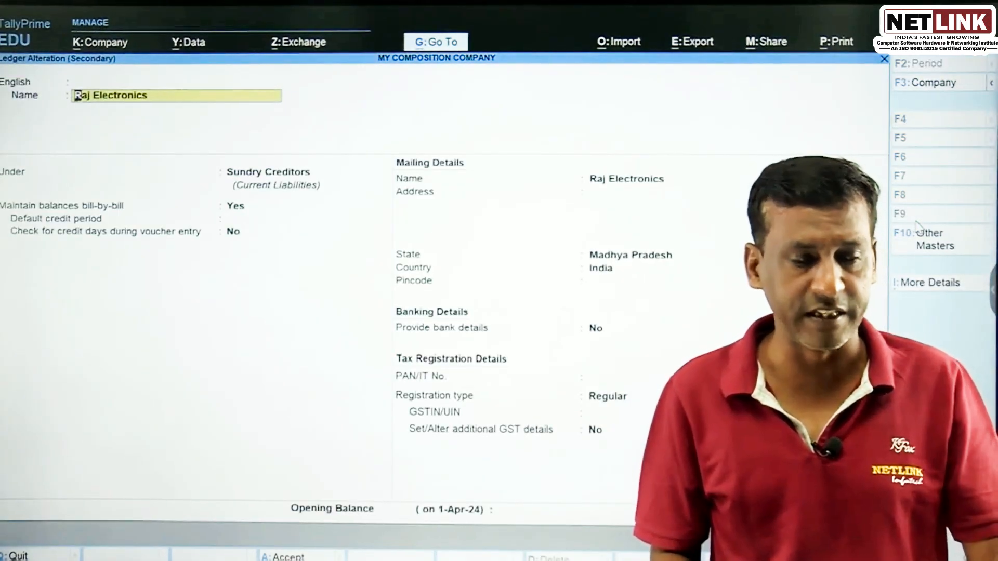
key("Escape")
key("Return")
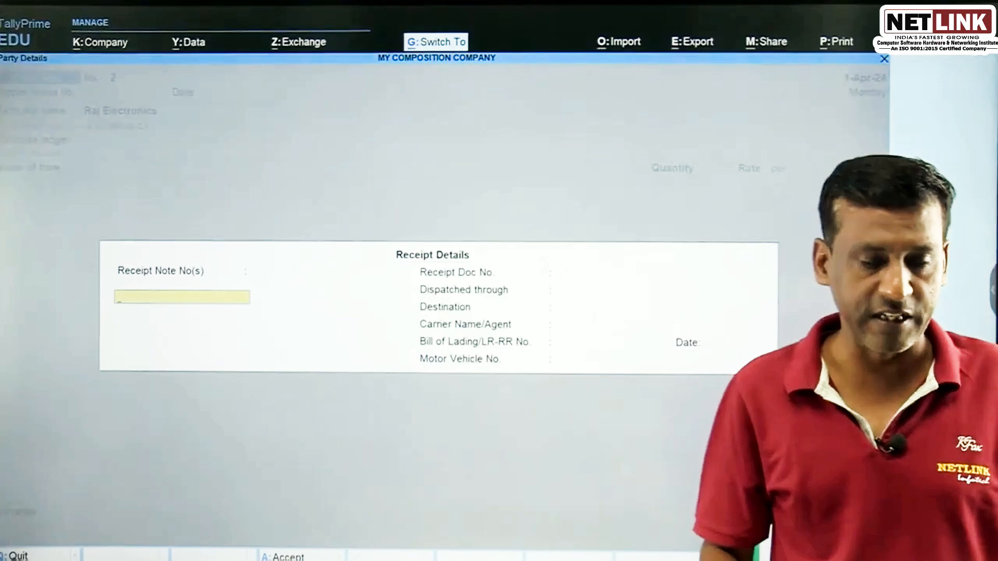
key("ctrl+a")
key("ctrl+a")
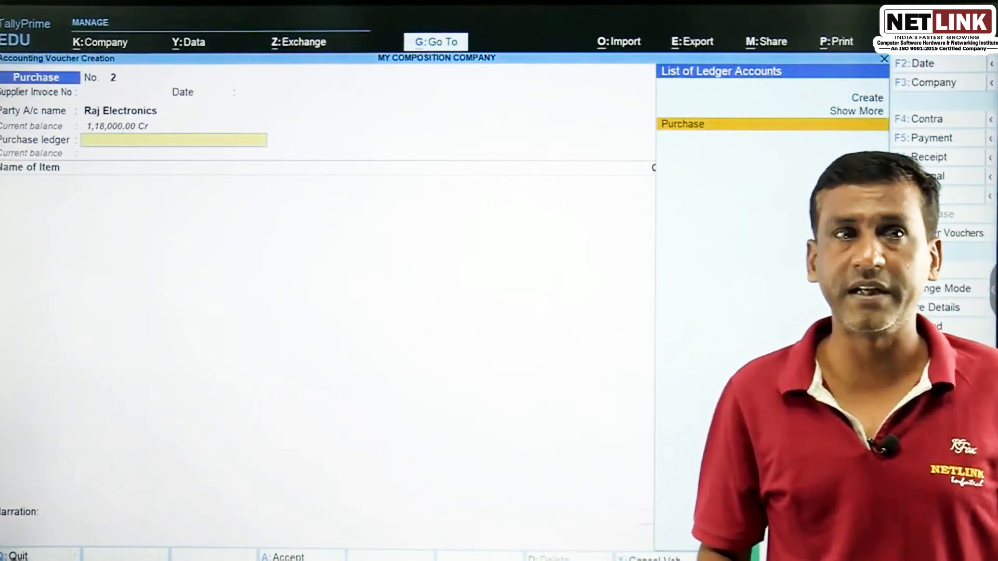
key("Return")
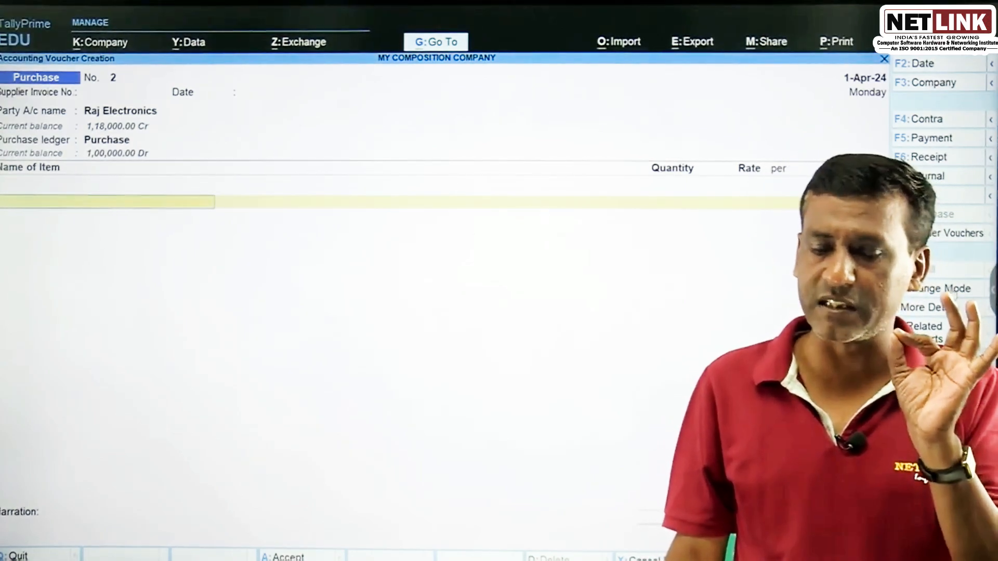
key("ctrl+h")
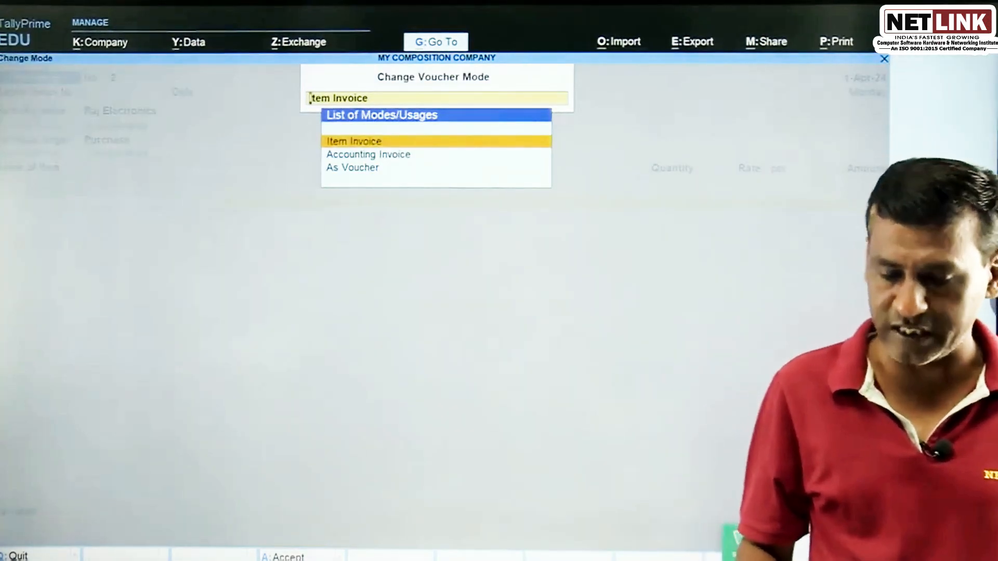
- Switch voucher No. 2 to Accounting Invoice mode, accept party details, and begin a new ledger
key("Down")
key("Return")
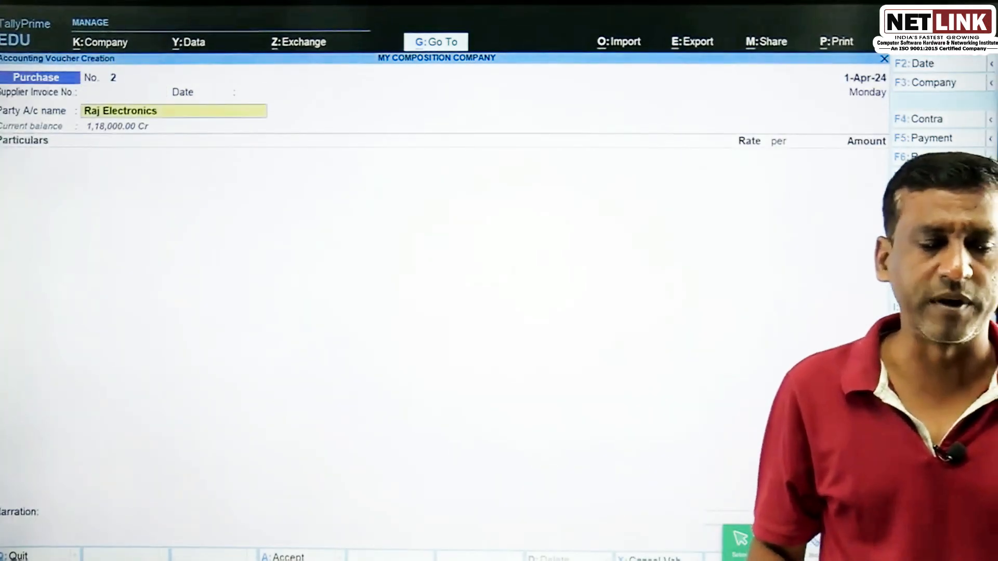
key("Return")
key("Return")
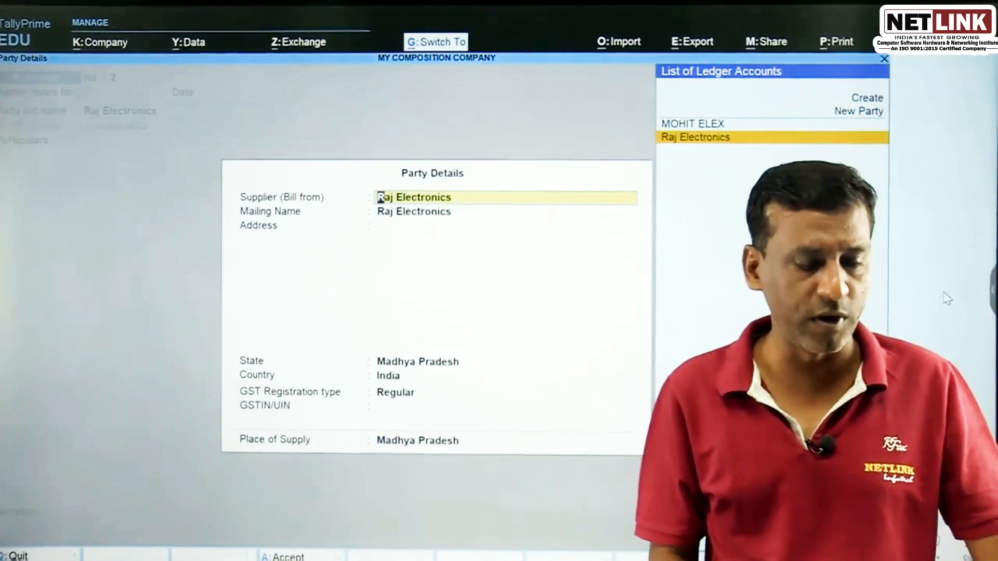
key("ctrl+a")
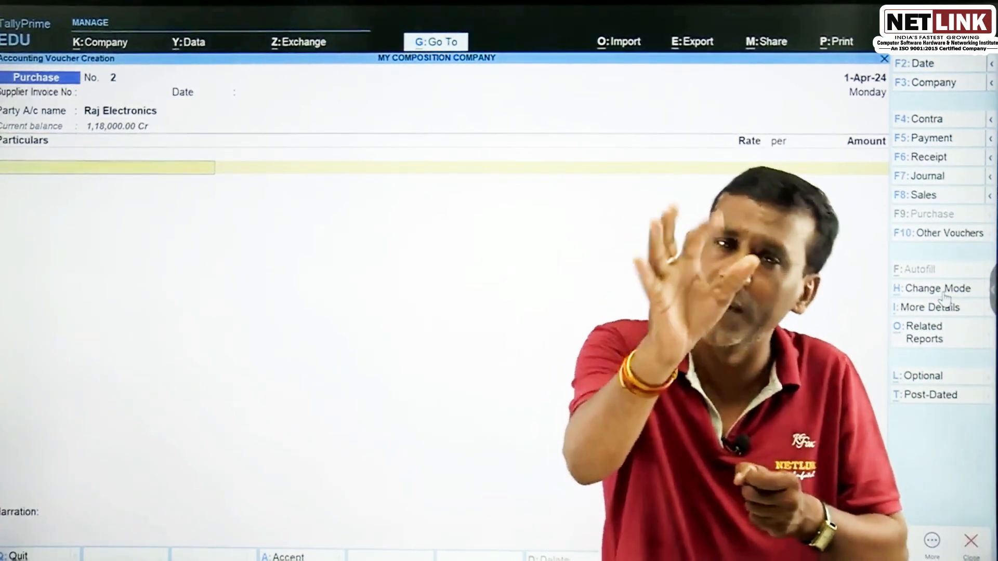
key("alt+c")
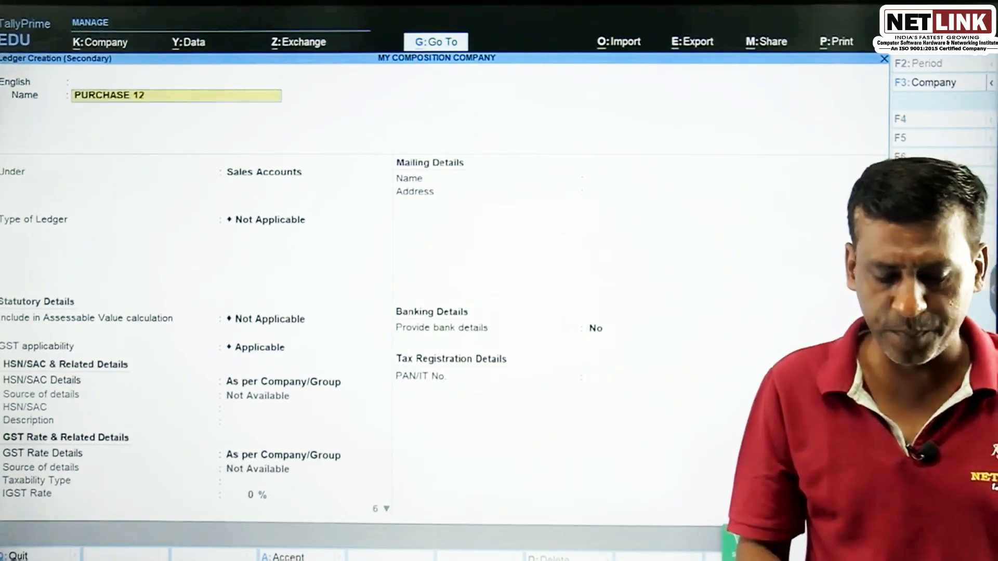
- Place the new PURCHASE 12 ledger under Purchase Accounts with default statutory settings
key("Return")
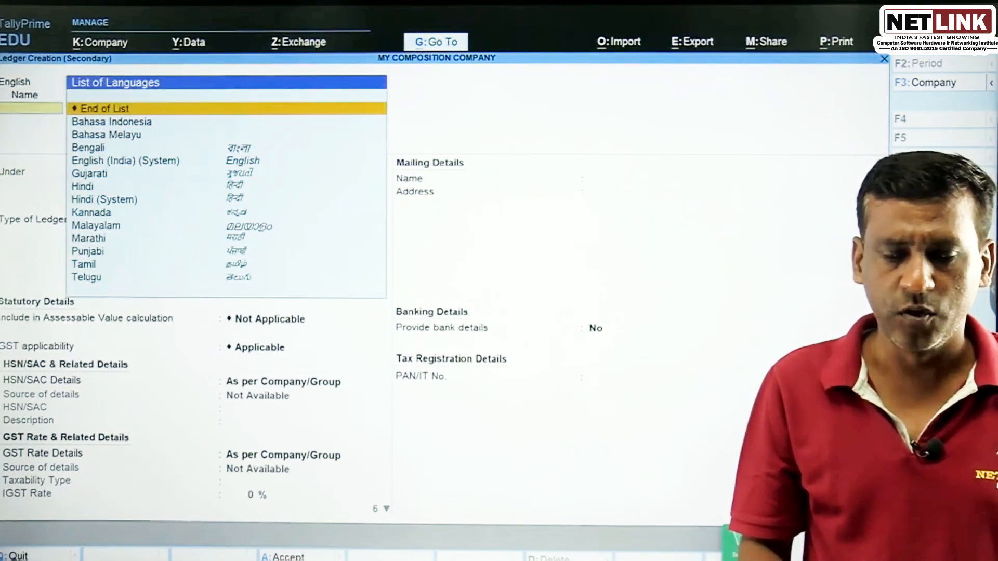
key("Return")
type("PUR")
key("Return")
key("Return")
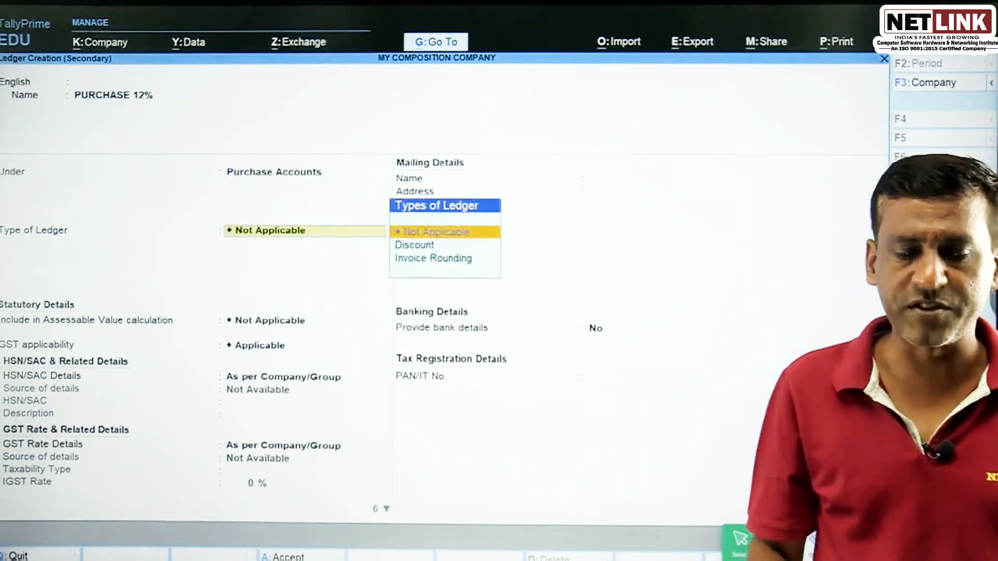
key("Return")
key("Return")
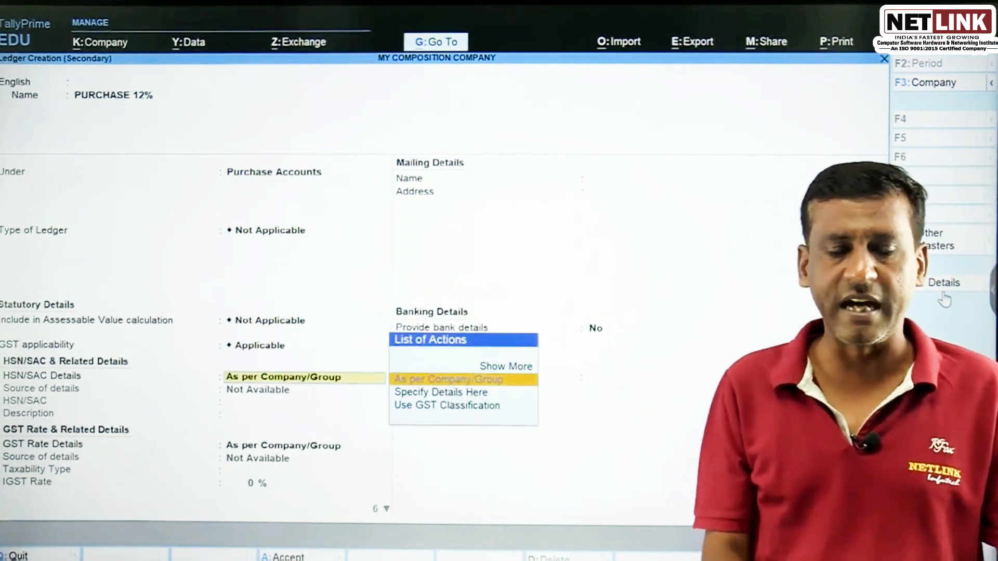
key("Return")
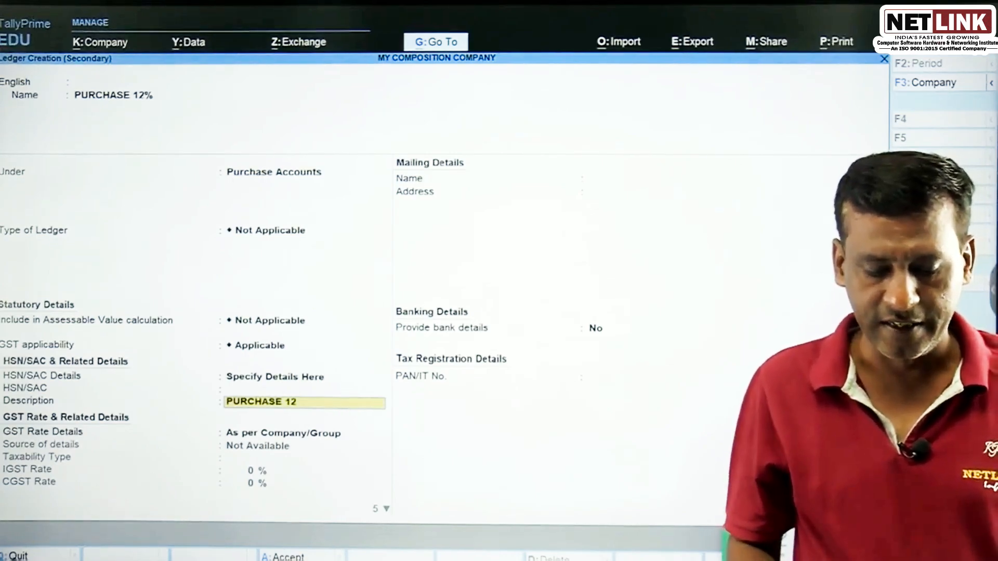
- Name it PURCHASE 12% and set Taxable GST: IGST 12%, CGST/SGST 6%, supply type Goods
type("%")
key("Return")
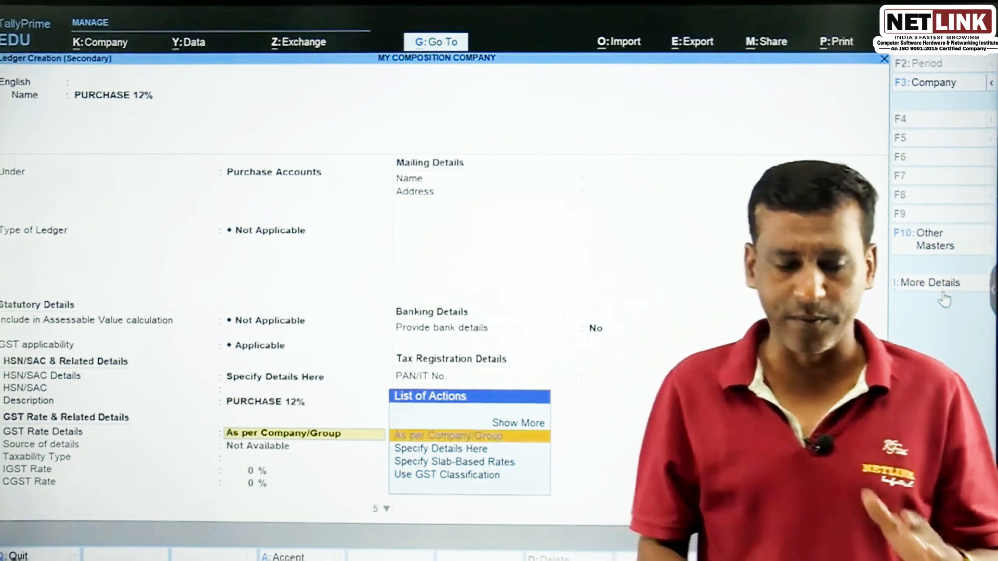
key("Return")
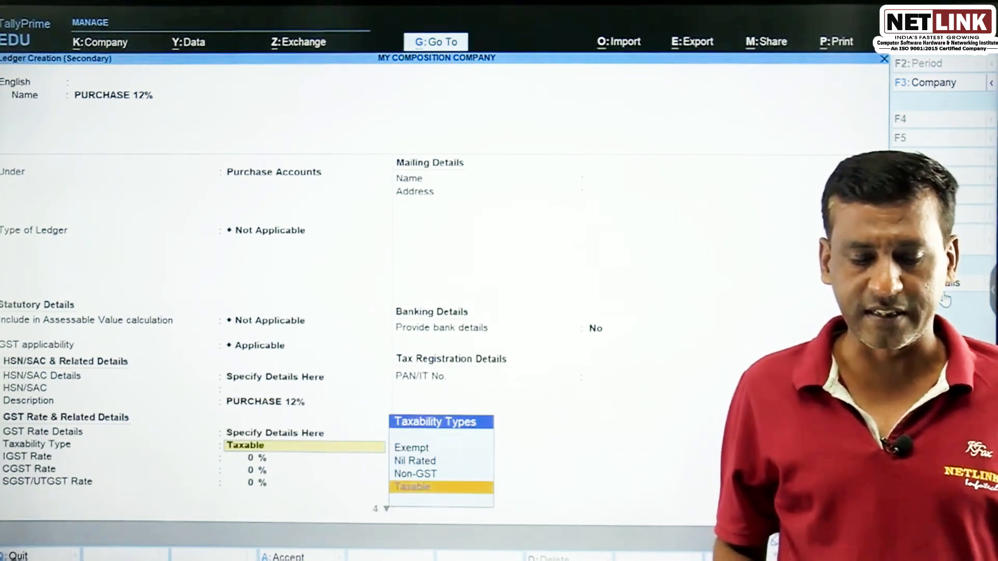
key("Return")
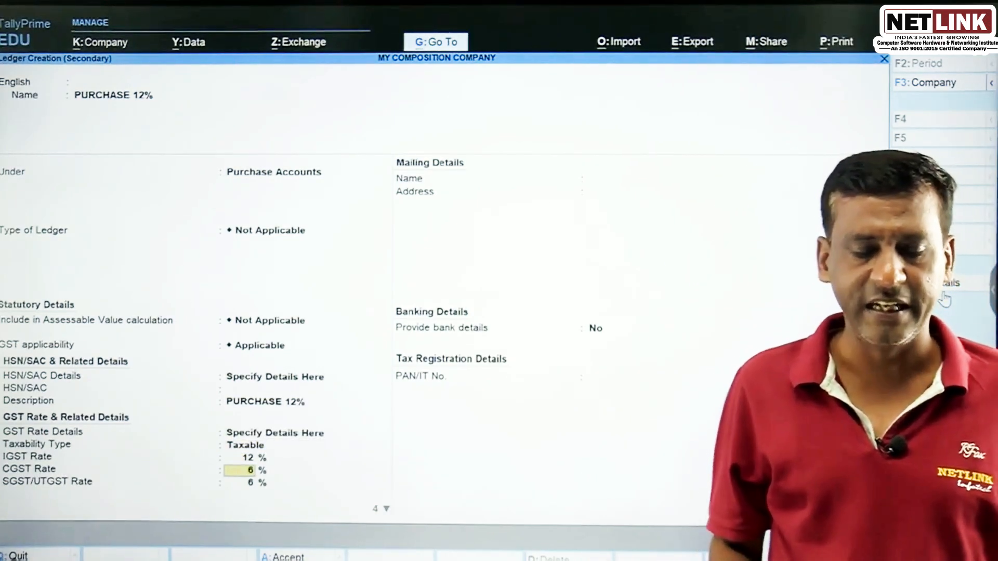
key("Return")
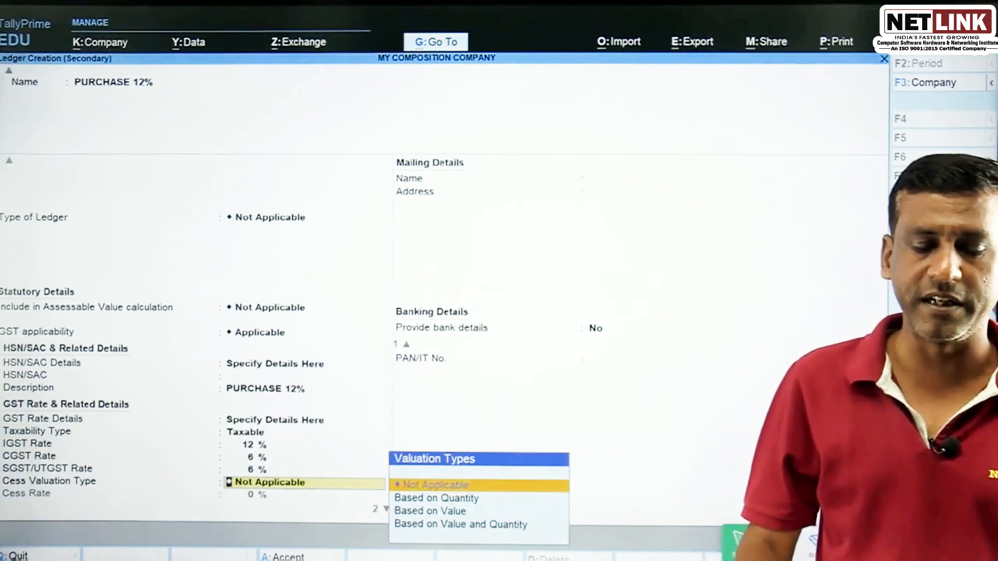
key("Return")
key("Return")
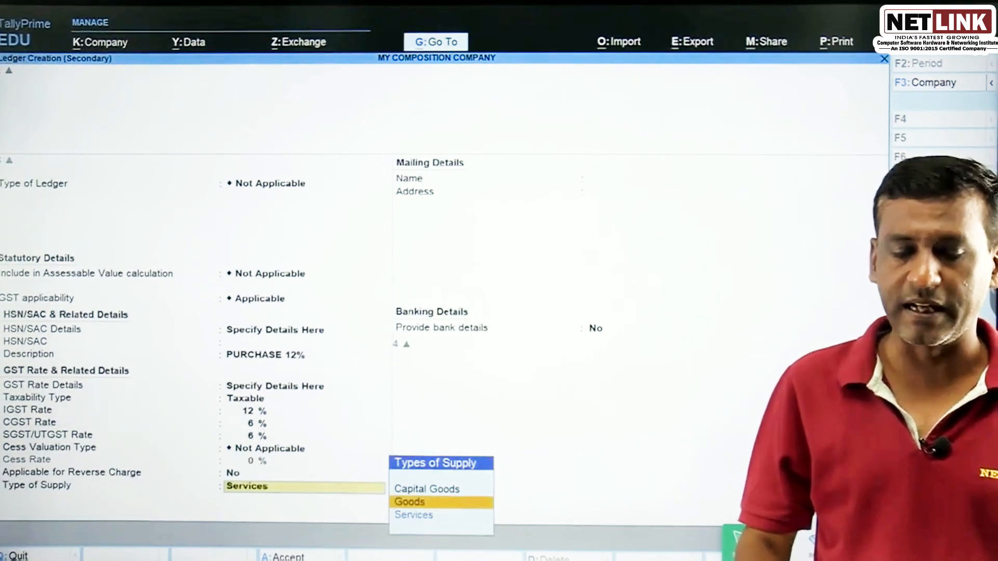
key("Return")
key("Return")
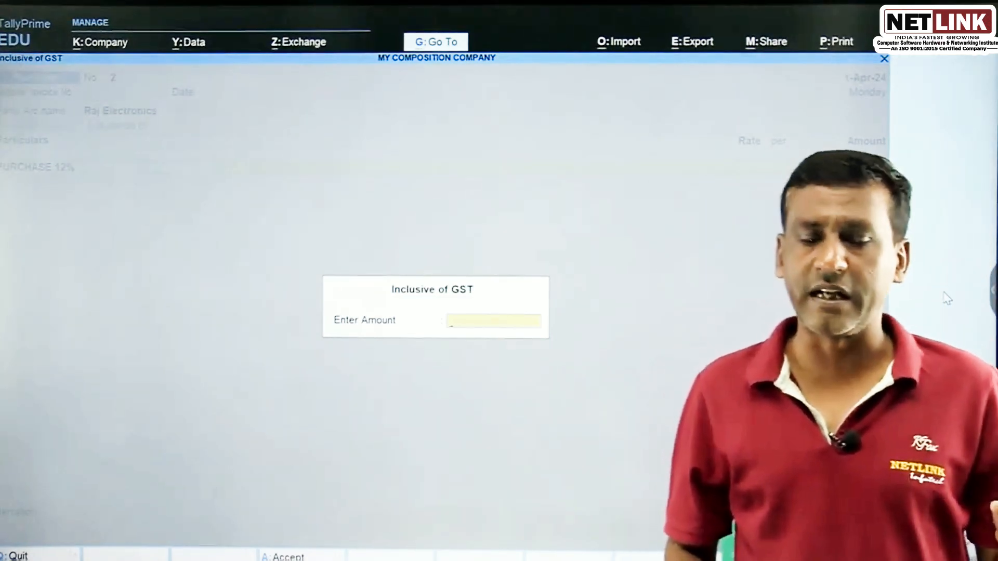
- Set the PURCHASE 12% line's GST rate and HSN/SAC details to Specify Details Here
key("Return")
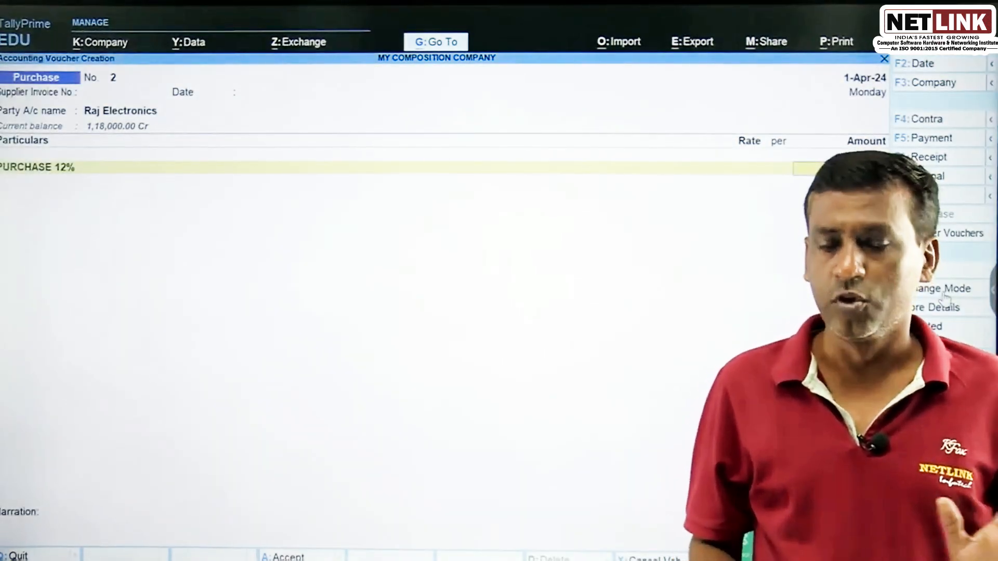
key("Return")
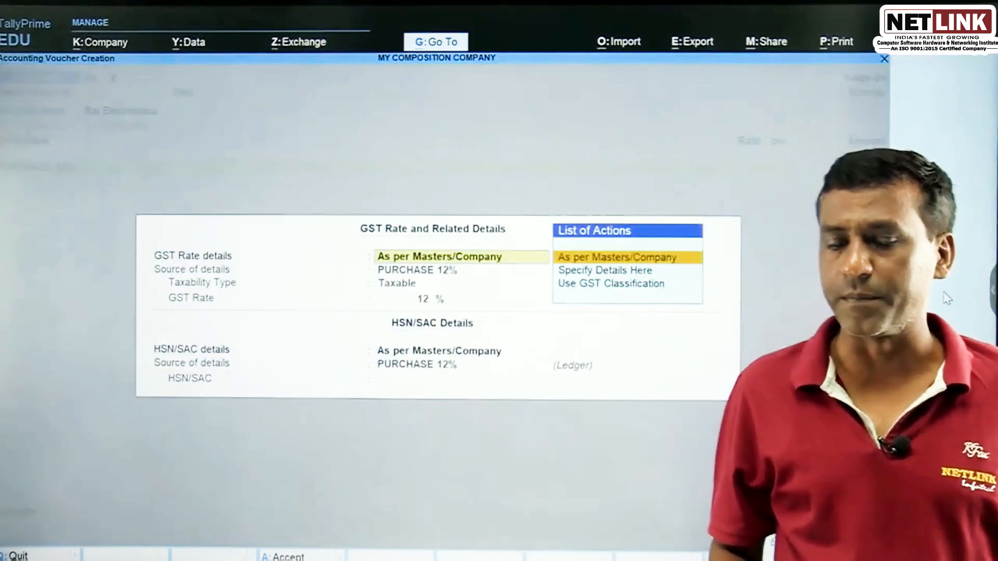
key("Return")
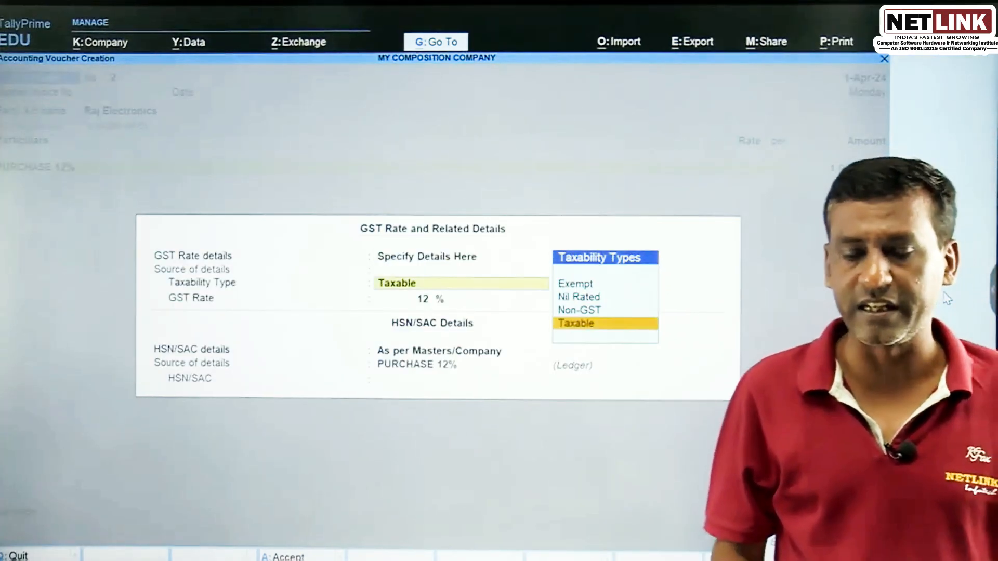
key("Return")
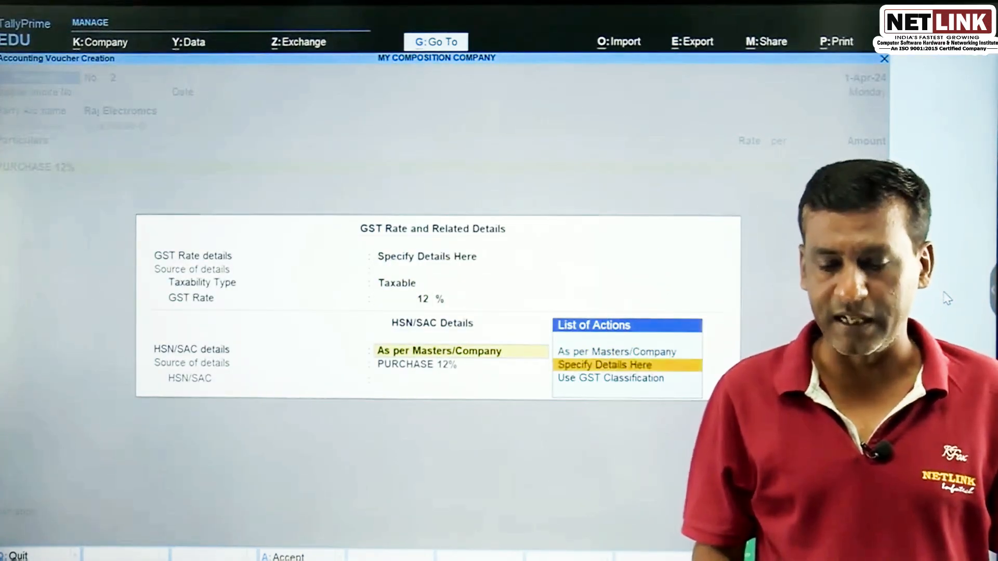
key("Return")
key("Return")
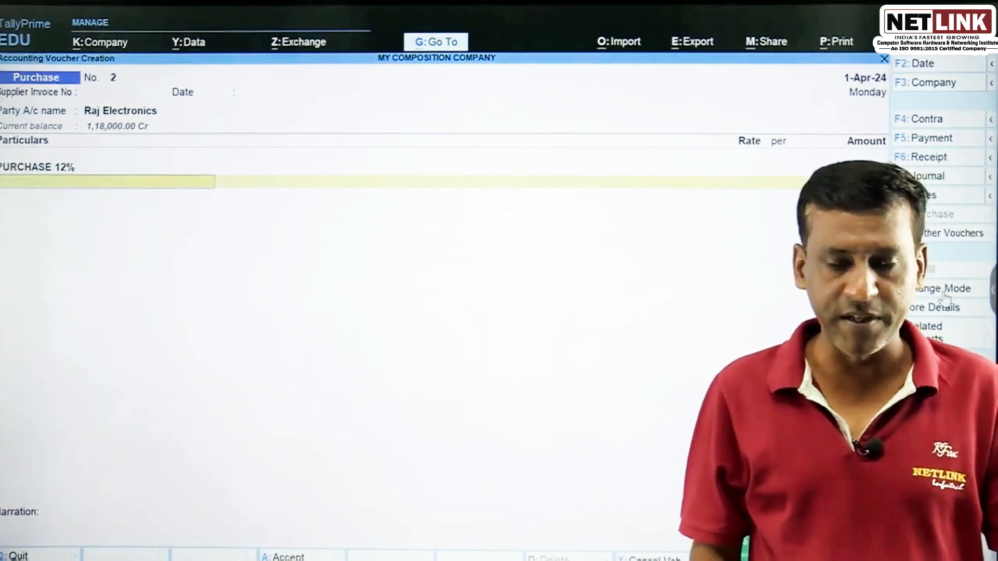
- Add CGST and SGST lines at 6,000.00 each and save the 1,12,000.00 voucher
type("c")
key("Return")
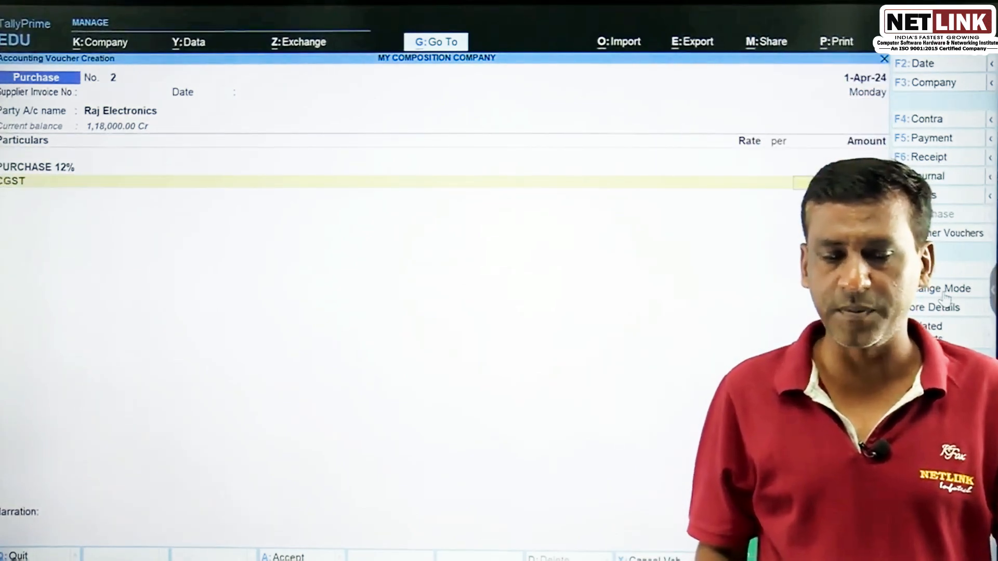
type("s")
key("Return")
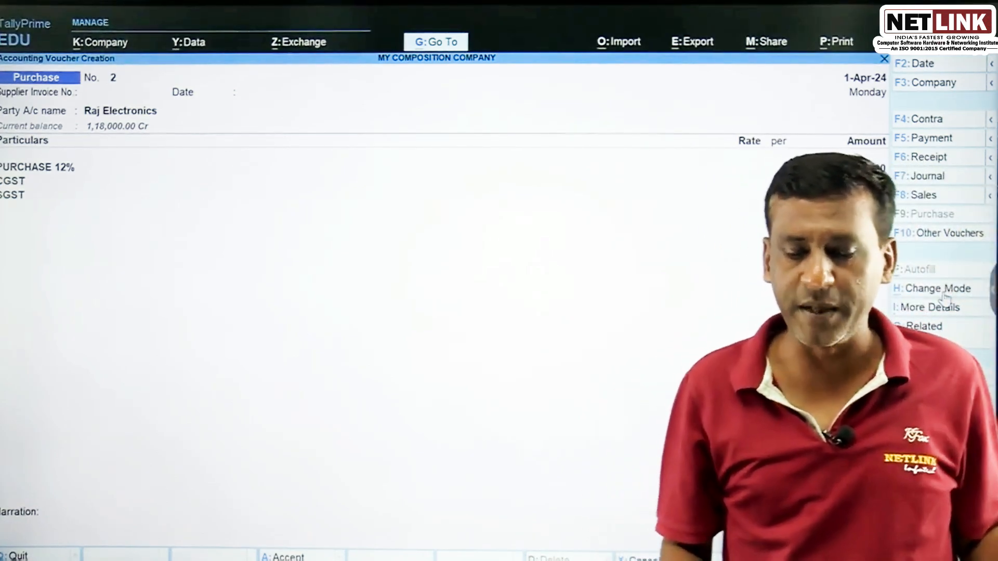
key("Return")
key("Return")
key("Return")
key("Return")
key("Return")
key("Return")
key("Return")
key("Return")
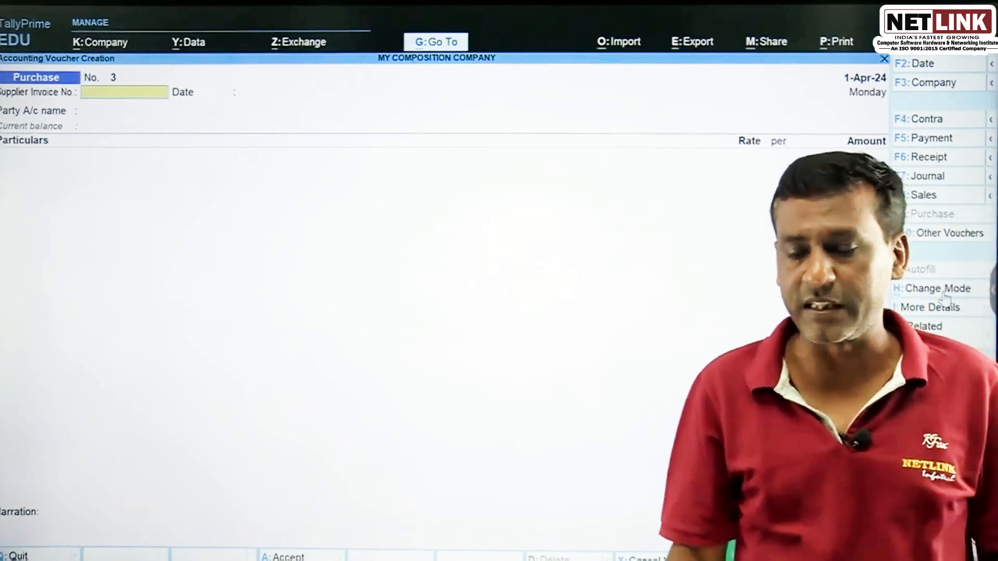
- Start a new sales voucher with MOHIT ELEX as the buyer
left_click(925, 195)
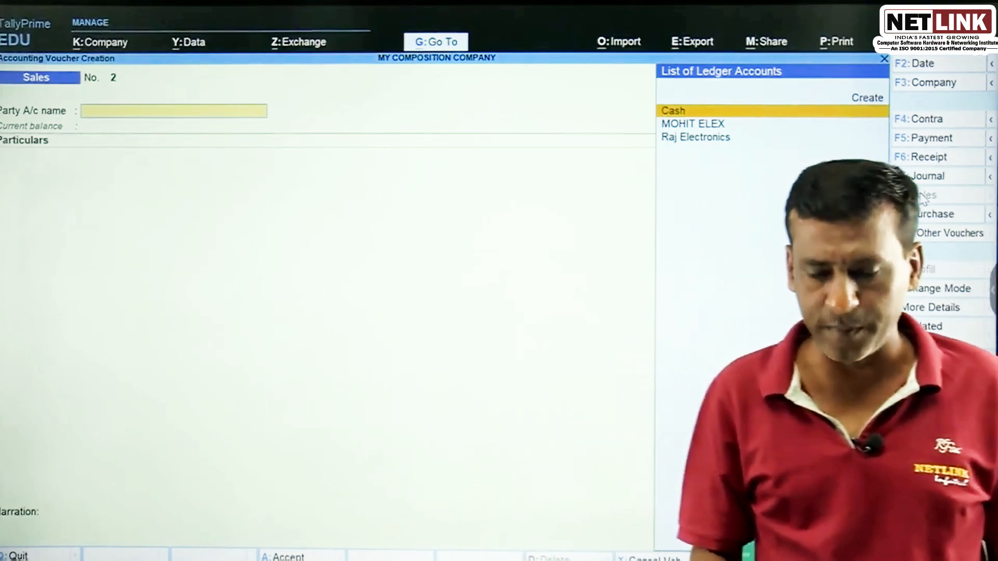
key("Down")
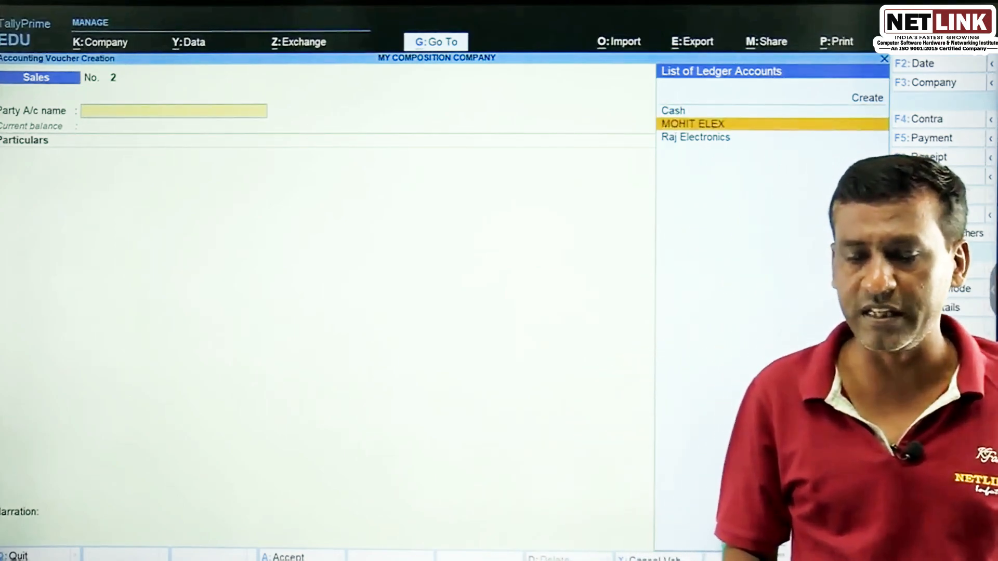
key("Return")
key("Escape")
key("Escape")
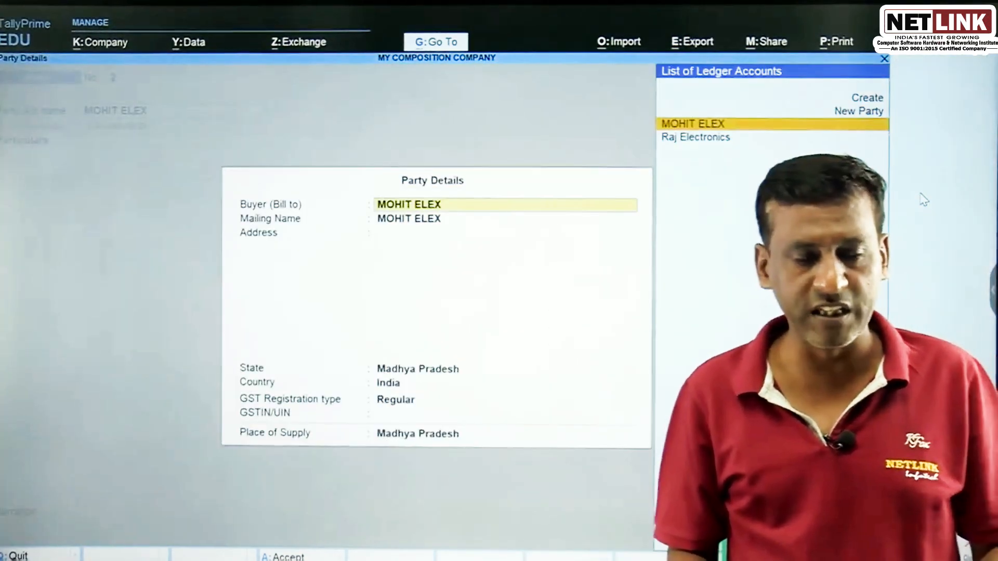
key("ctrl+Return")
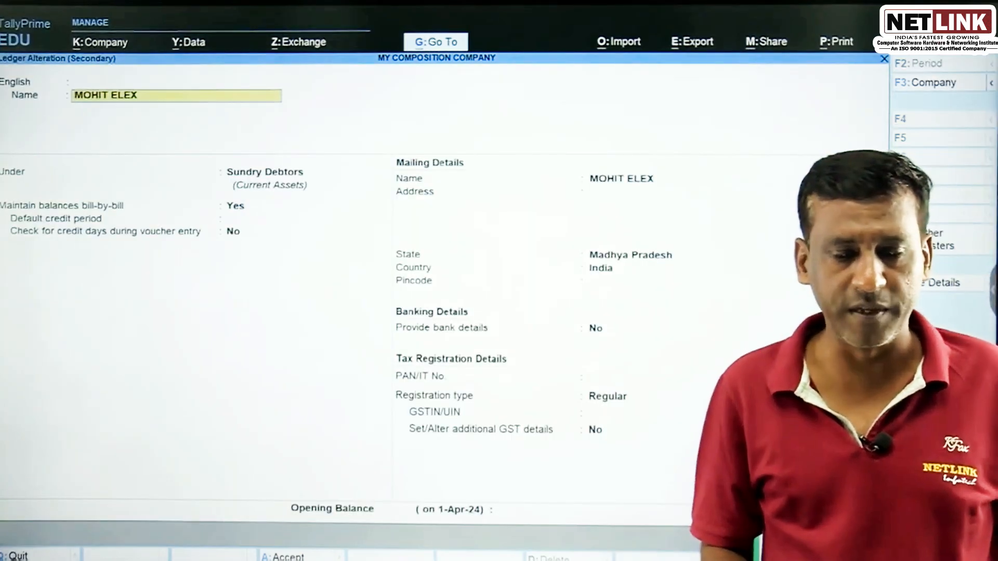
key("Escape")
key("Return")
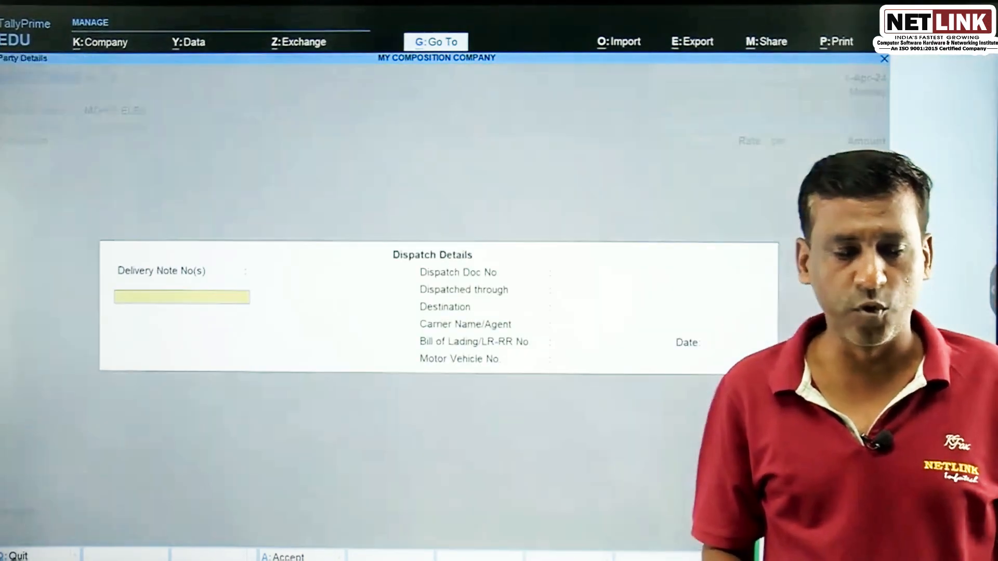
key("Escape")
key("ctrl+a")
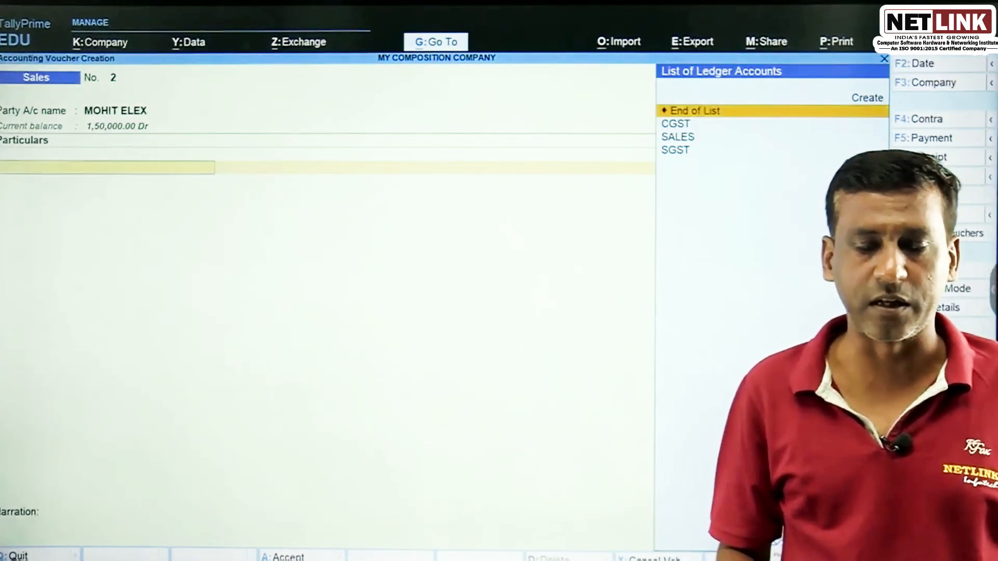
- Credit the SALES ledger for 1,75,000 with taxability set to Taxable and HSN/SAC left blank
key("Down")
key("Down")
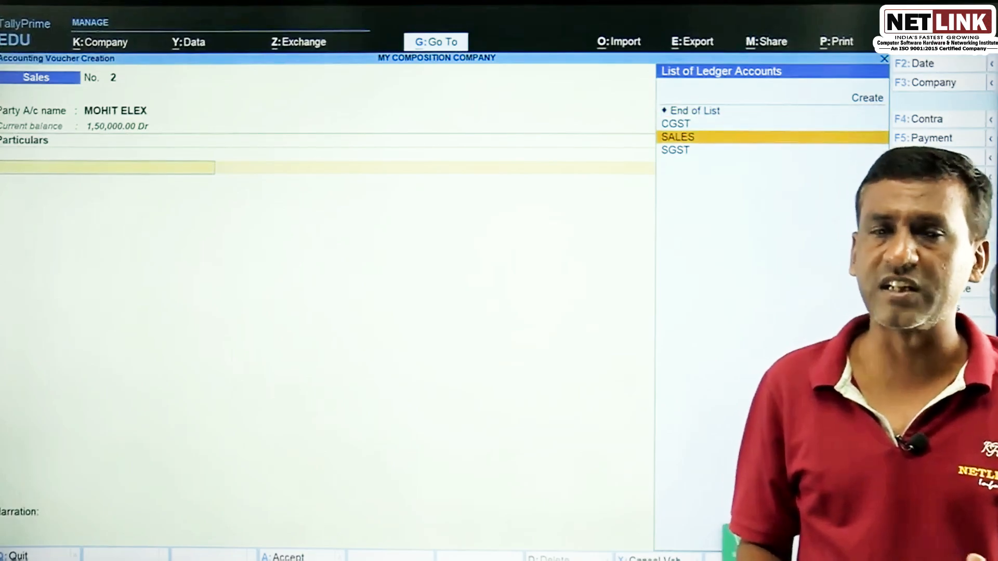
key("Return")
key("Return")
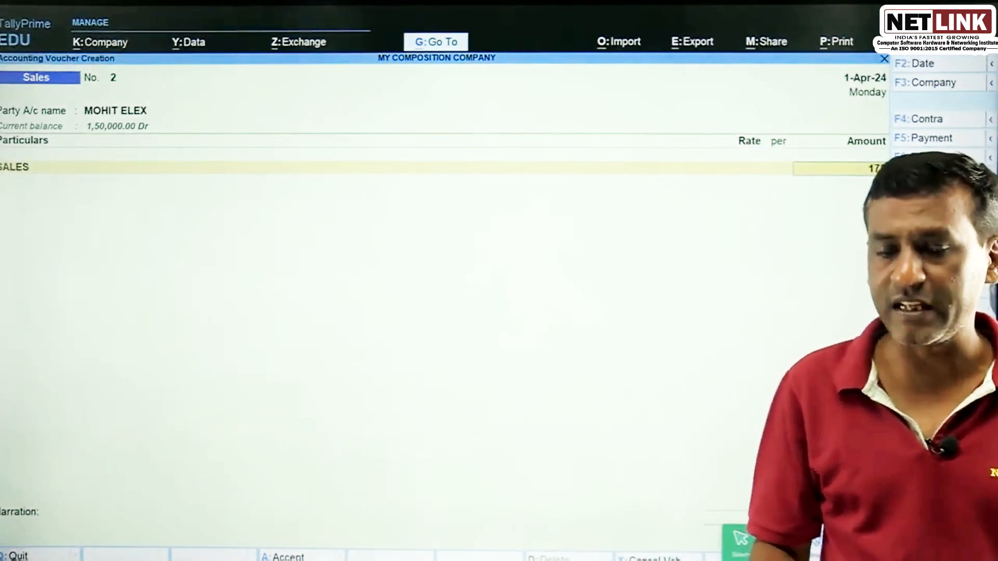
key("Return")
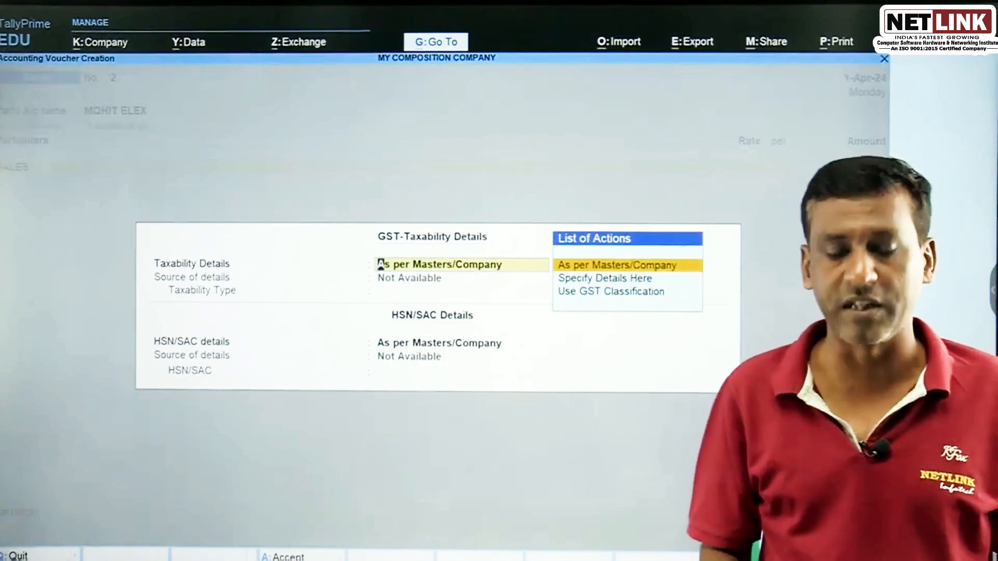
key("Down")
key("Return")
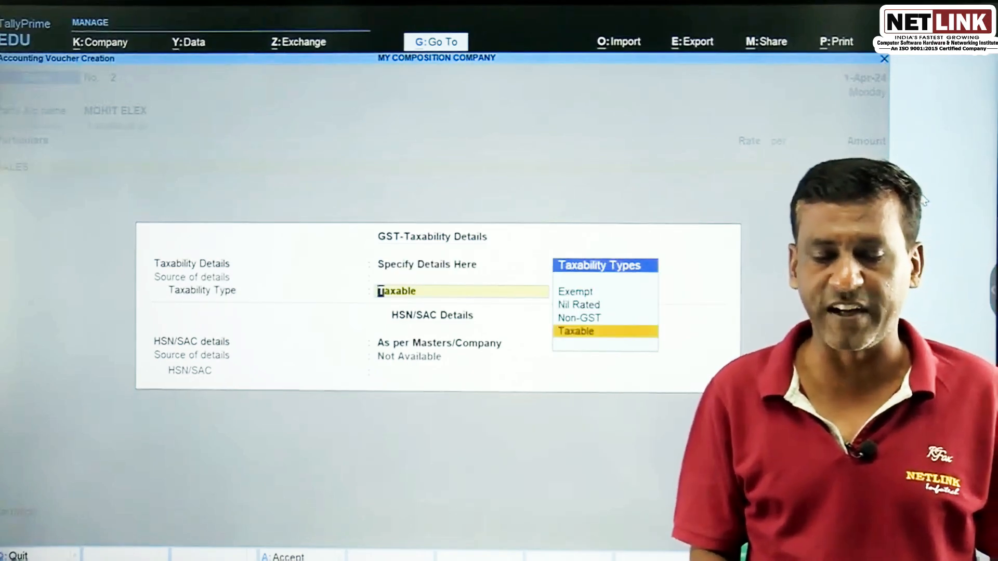
key("Return")
key("Down")
key("Return")
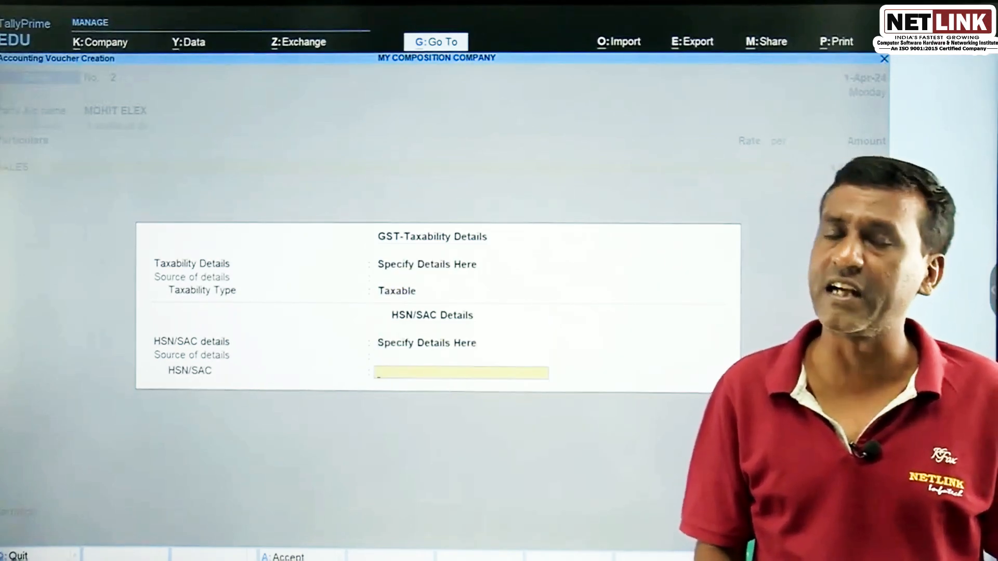
key("Return")
key("Return")
key("Return")
key("Return")
key("Return")
key("Return")
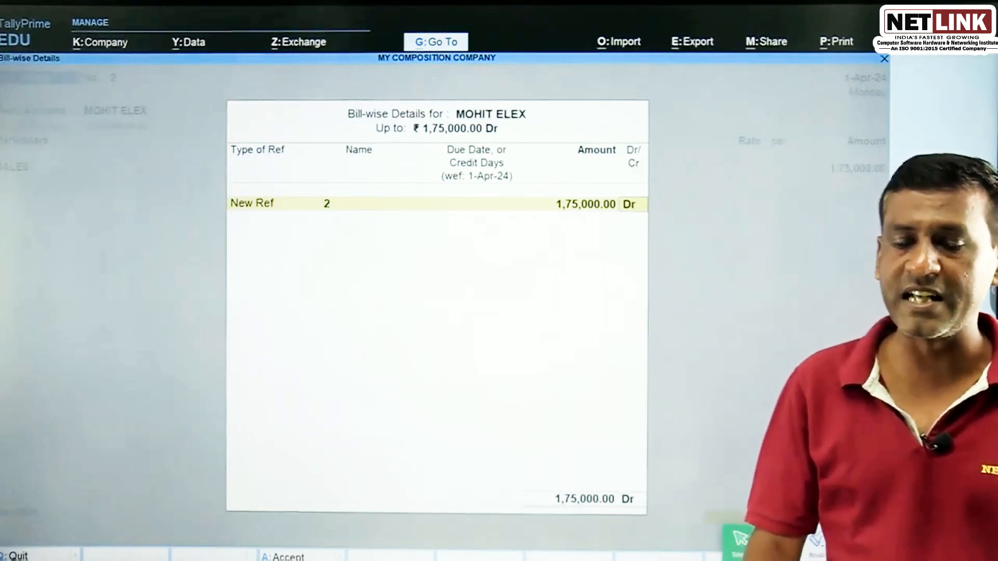
- Accept the bill-wise reference and tax details to save voucher 2, then leave the blank voucher
key("Return")
key("Return")
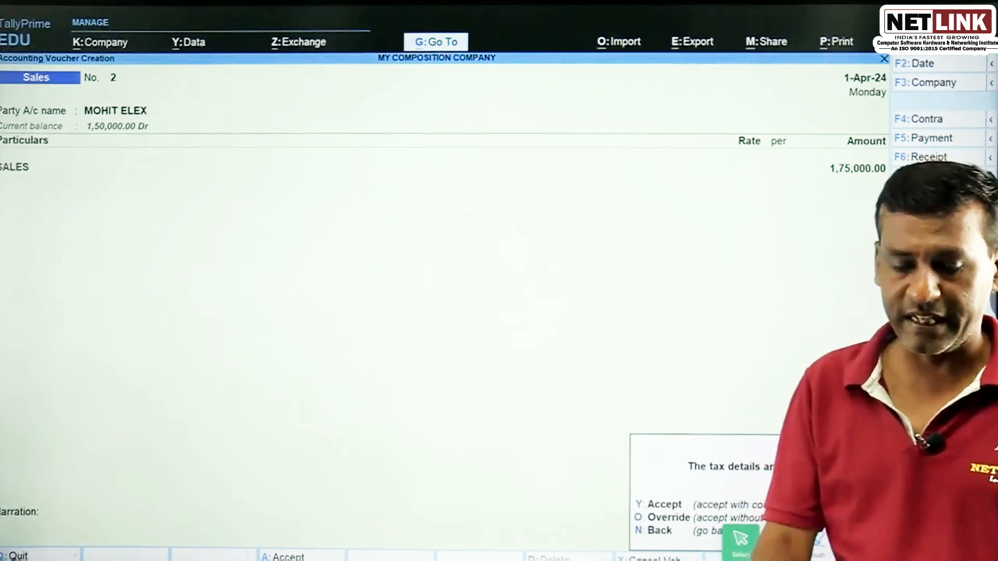
key("y")
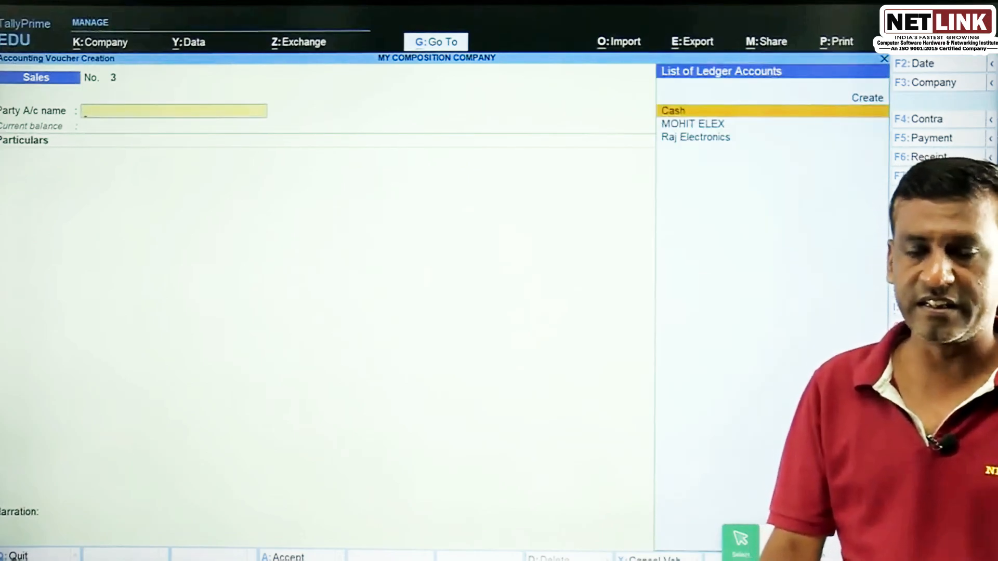
key("Escape")
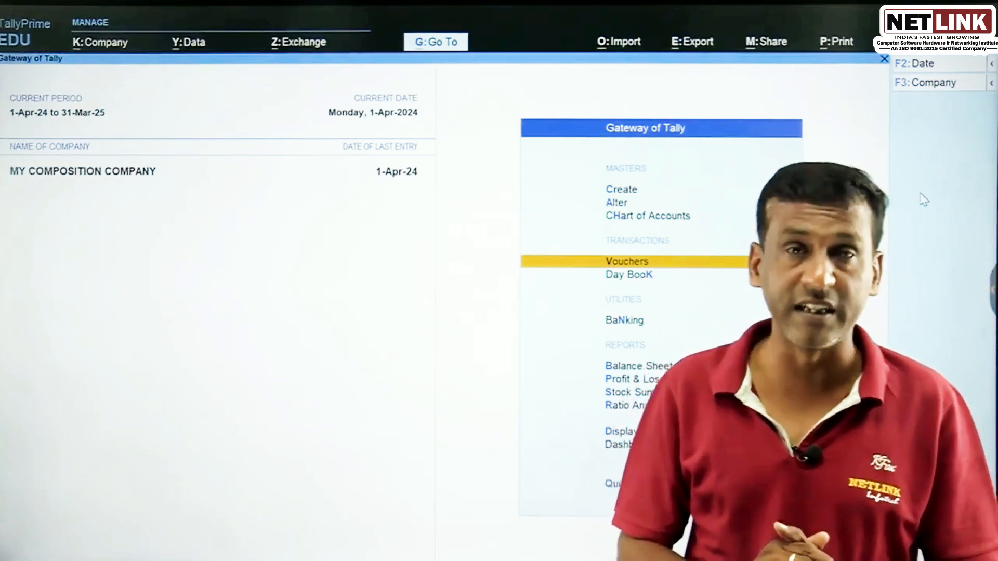
- Go through Display More Reports, Statutory Reports and GST Reports to show GSTR-4 for 1-Apr-24 to 30-Jun-24
key("Down")
key("Down")
key("Down")
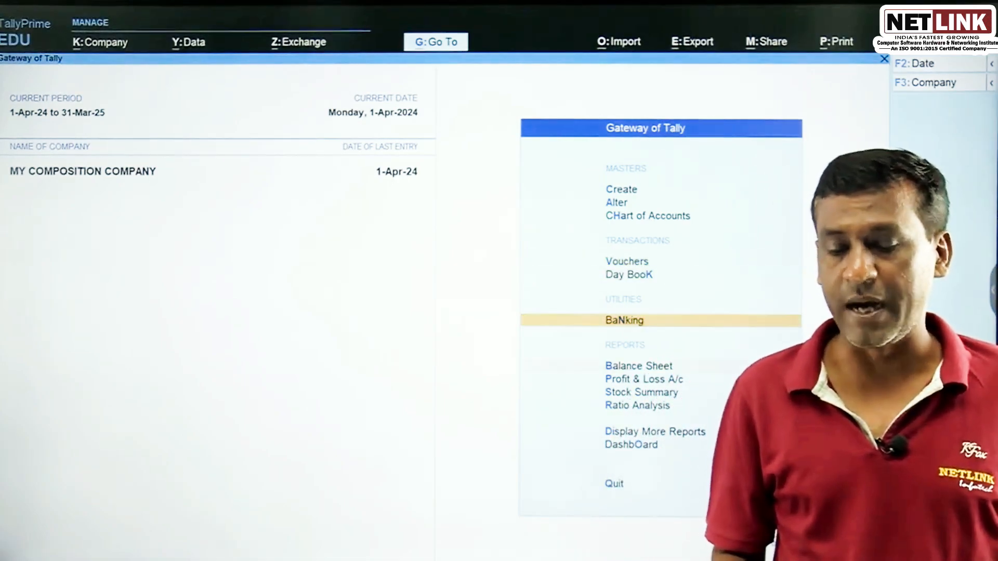
key("Down")
key("Down")
key("Down")
key("Down")
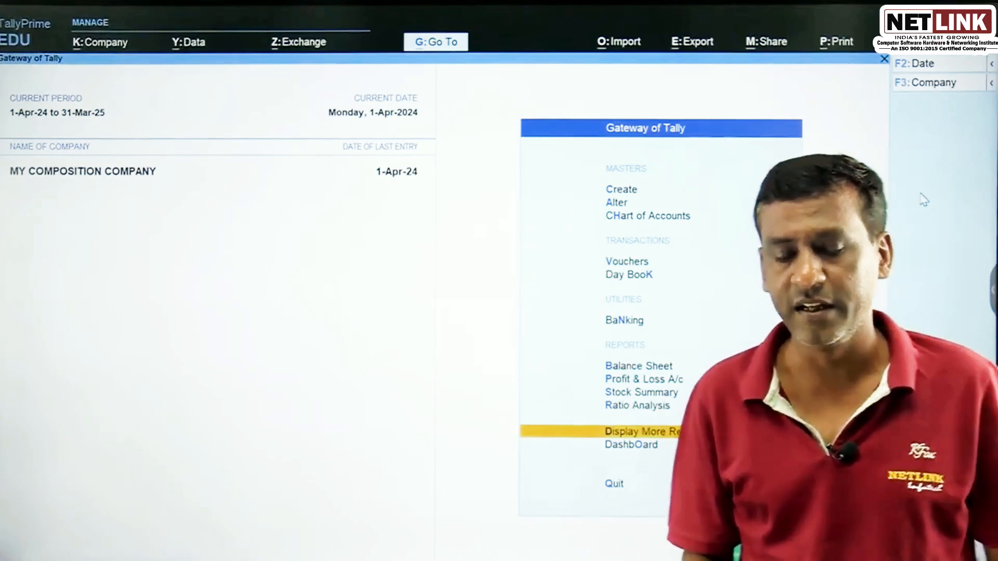
key("Return")
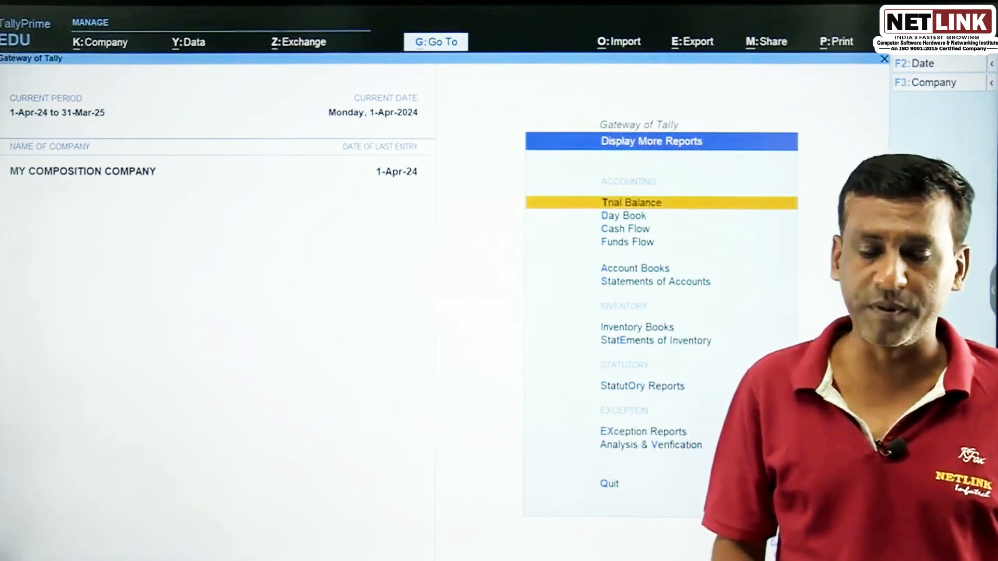
key("Down")
key("Down")
key("Down")
key("Down")
key("Down")
key("Down")
key("Down")
key("Down")
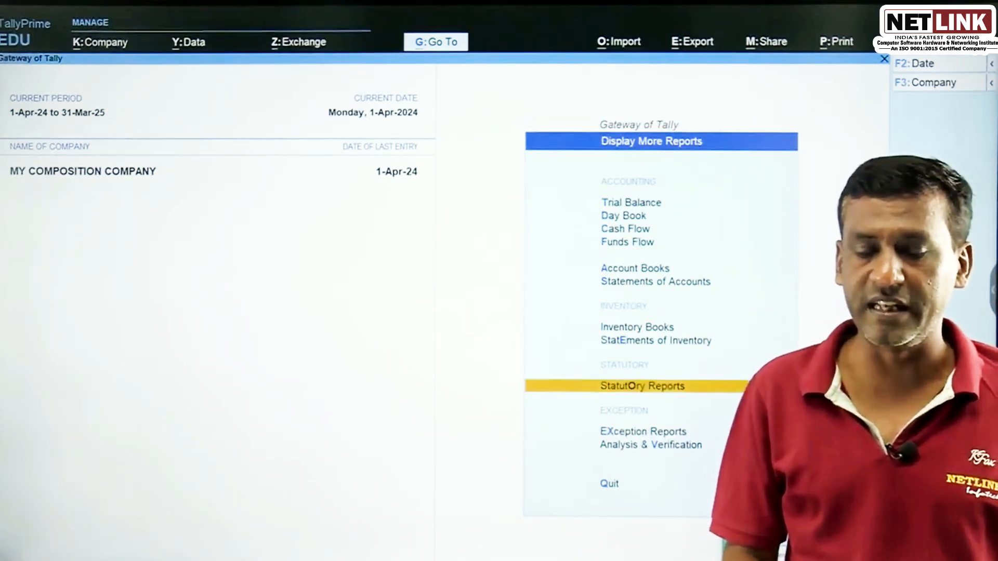
key("Return")
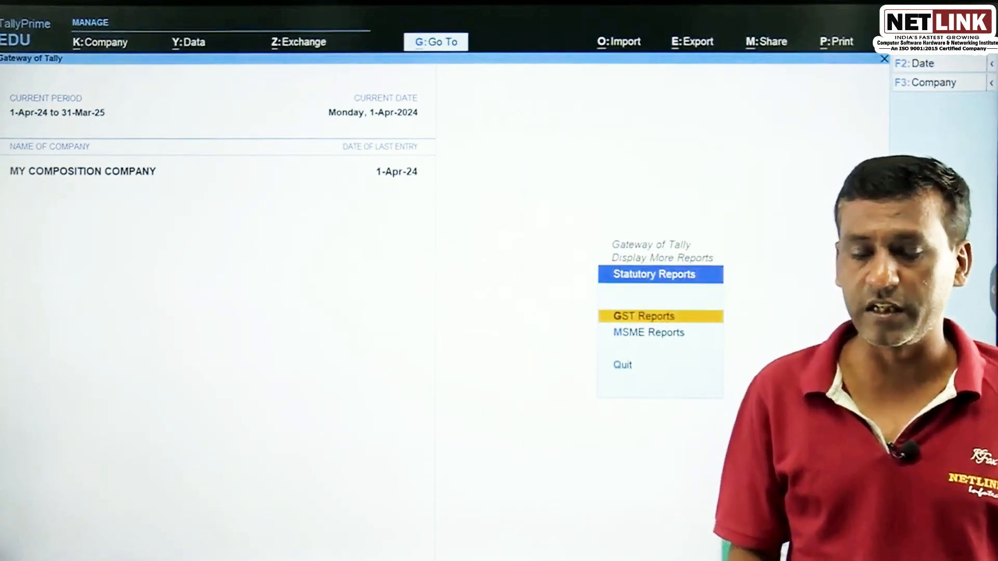
key("Return")
key("Down")
key("Down")
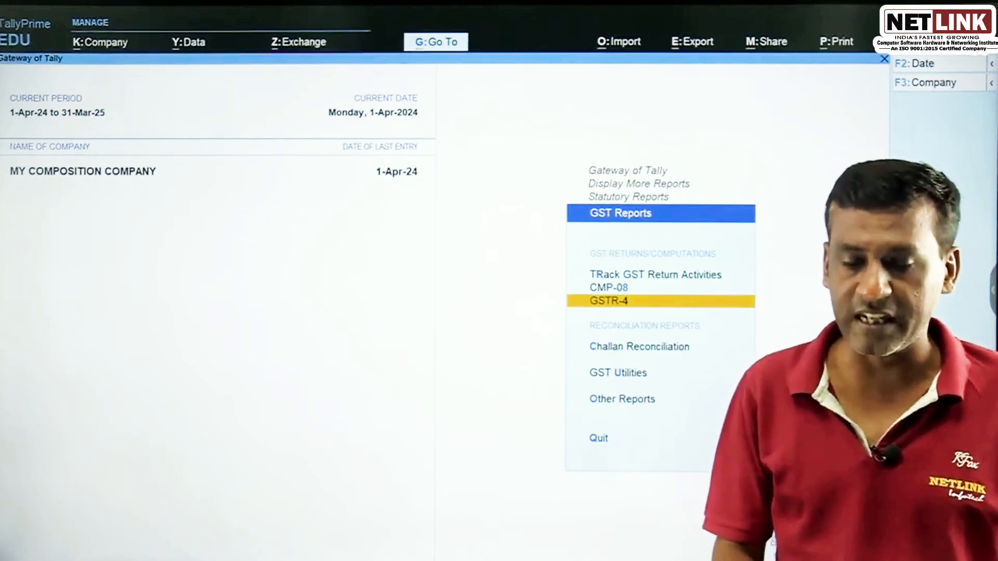
key("Up")
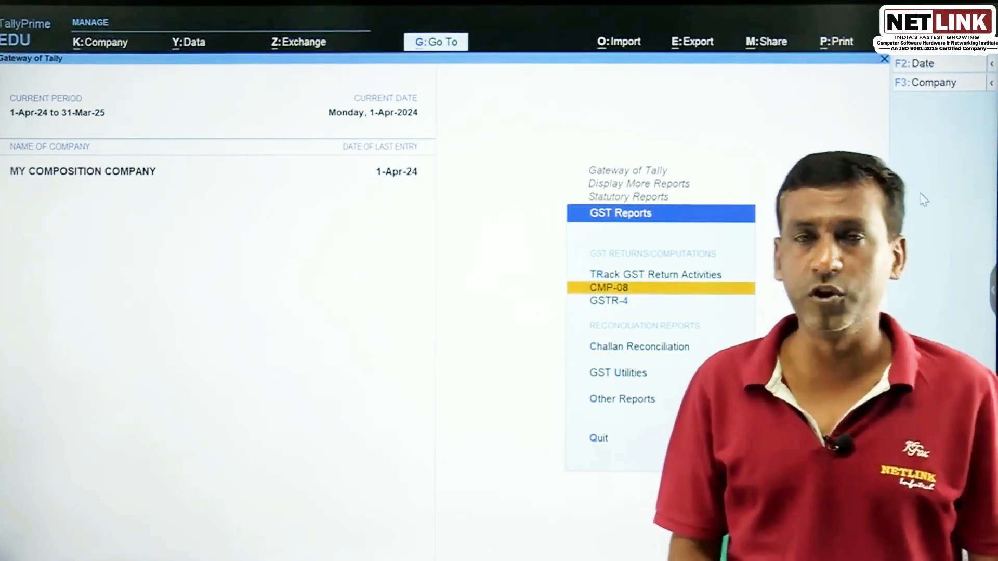
key("Down")
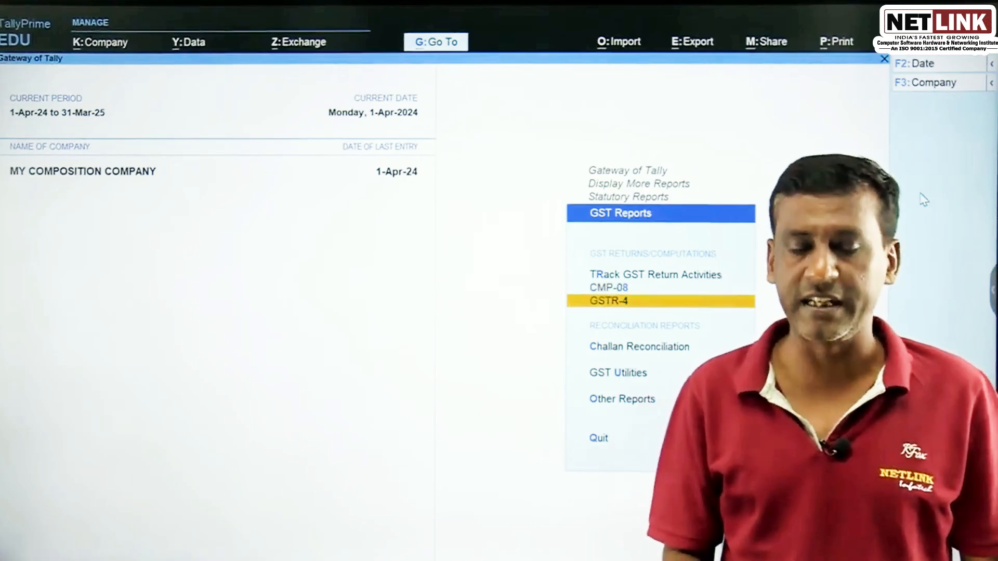
key("Return")
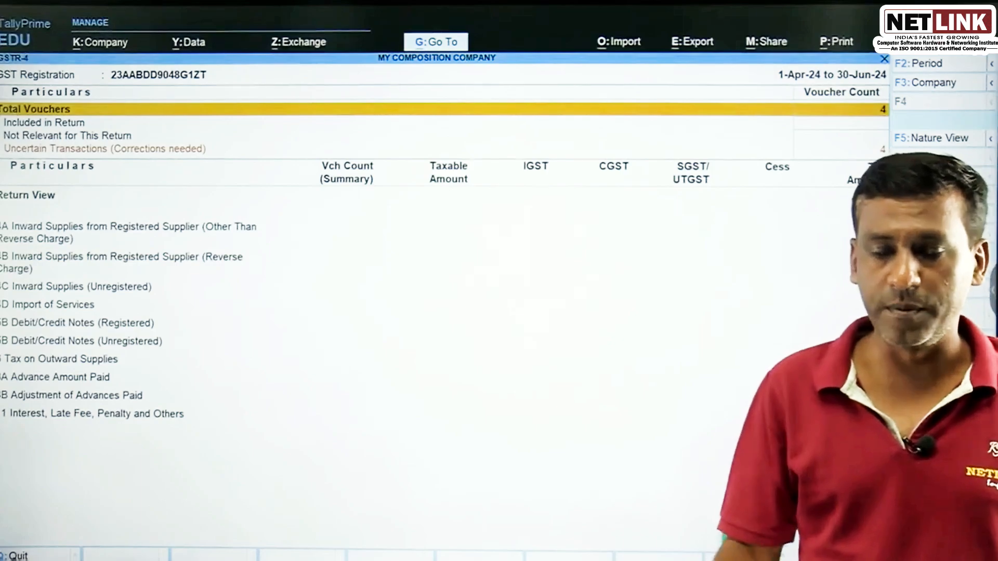
- Drill from Uncertain Transactions into the Incomplete/Mismatch list and open the first sales voucher
key("Down")
key("Down")
key("Down")
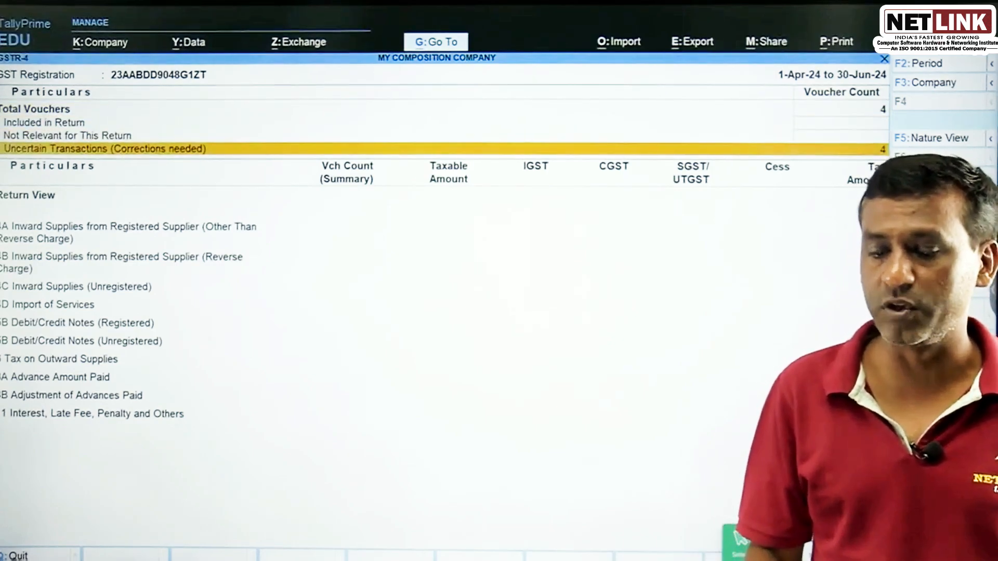
key("Return")
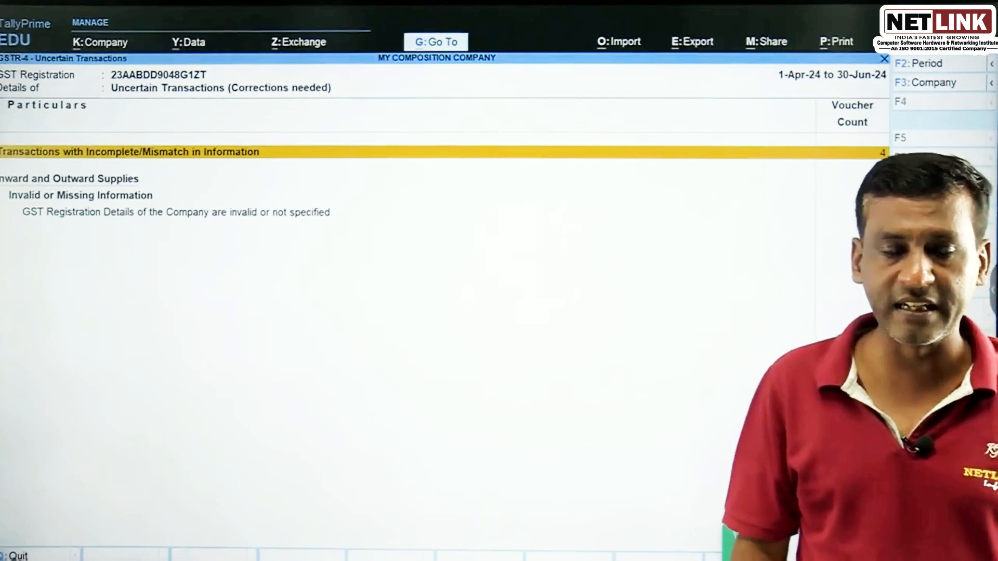
key("Return")
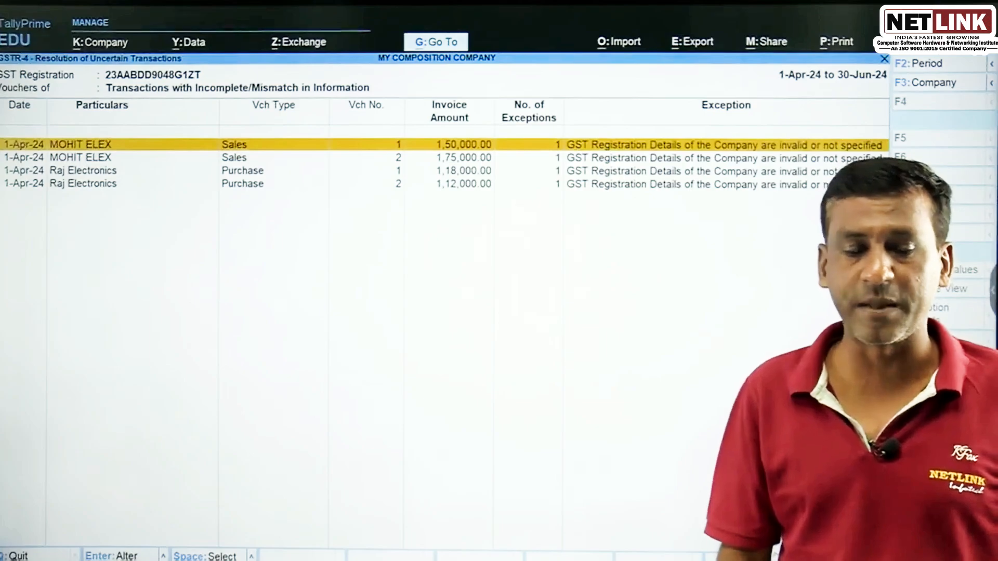
key("Return")
- Add the customer's GSTIN to the MOHIT ELEX ledger, enable additional GST details, and save it
key("ctrl+Return")
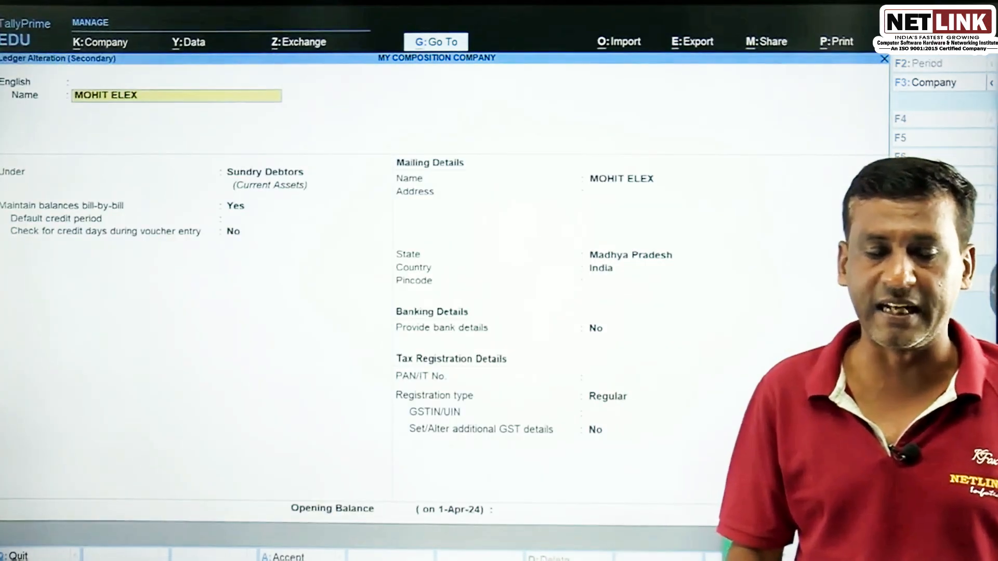
key("Return")
key("Return")
key("Return")
key("Return")
key("Return")
key("Return")
key("Return")
key("Return")
key("Return")
key("Return")
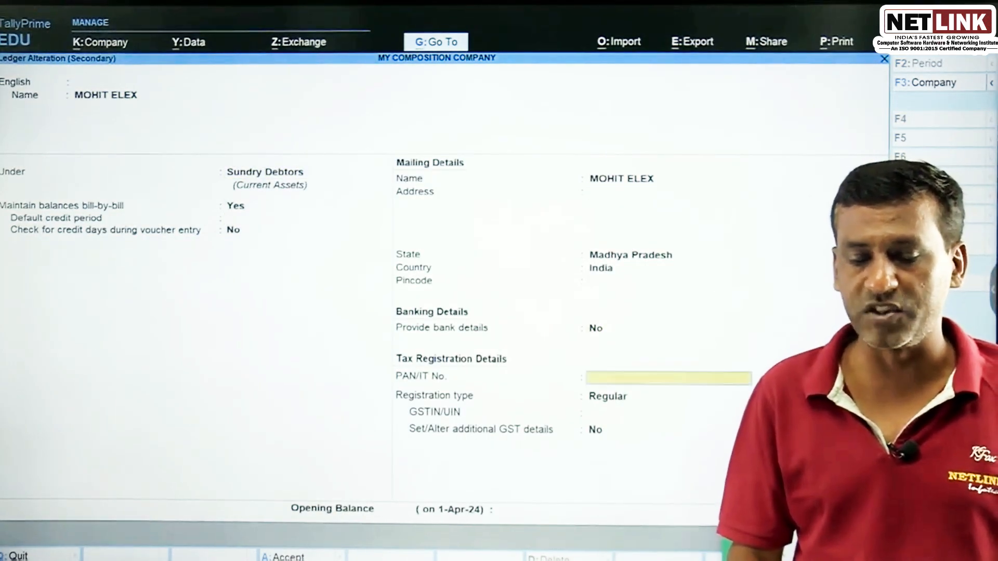
key("Return")
key("Return")
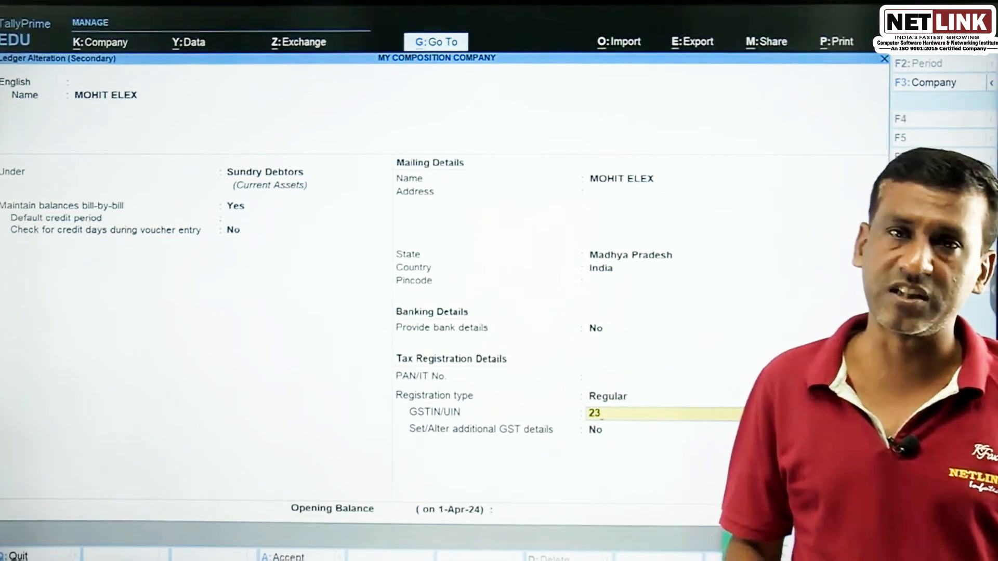
type("23AA")
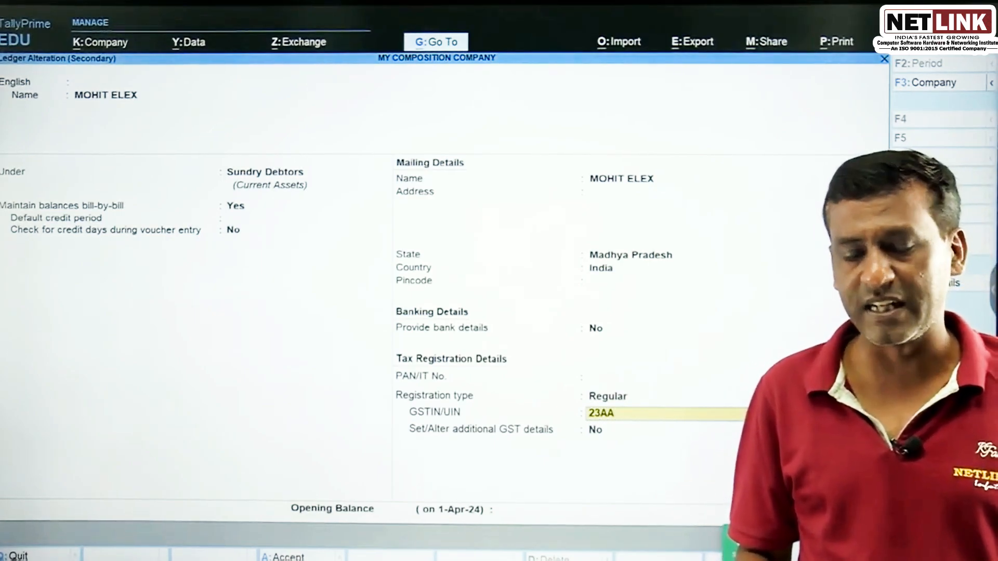
type("BCC")
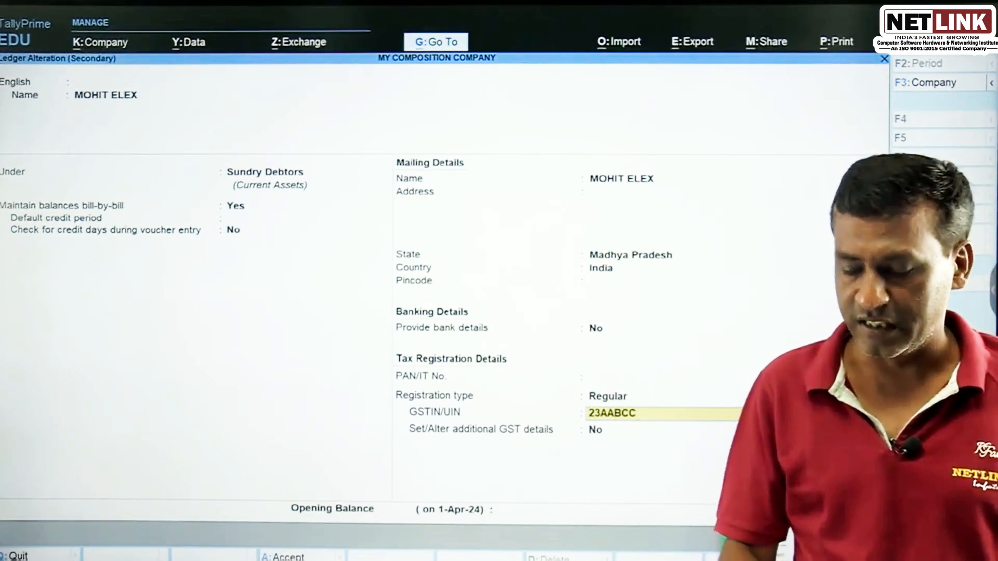
type("9048G1")
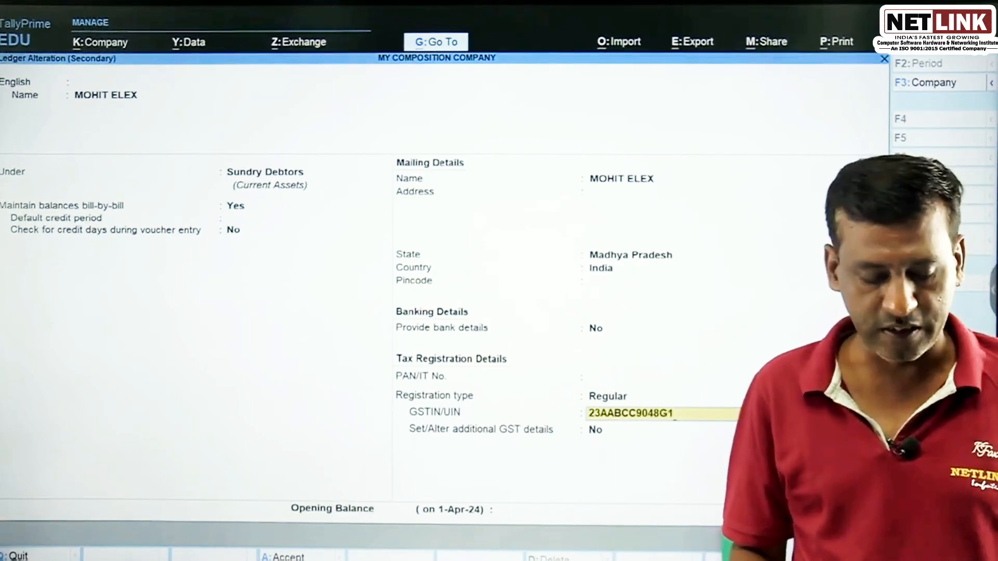
type("ZT")
key("Return")
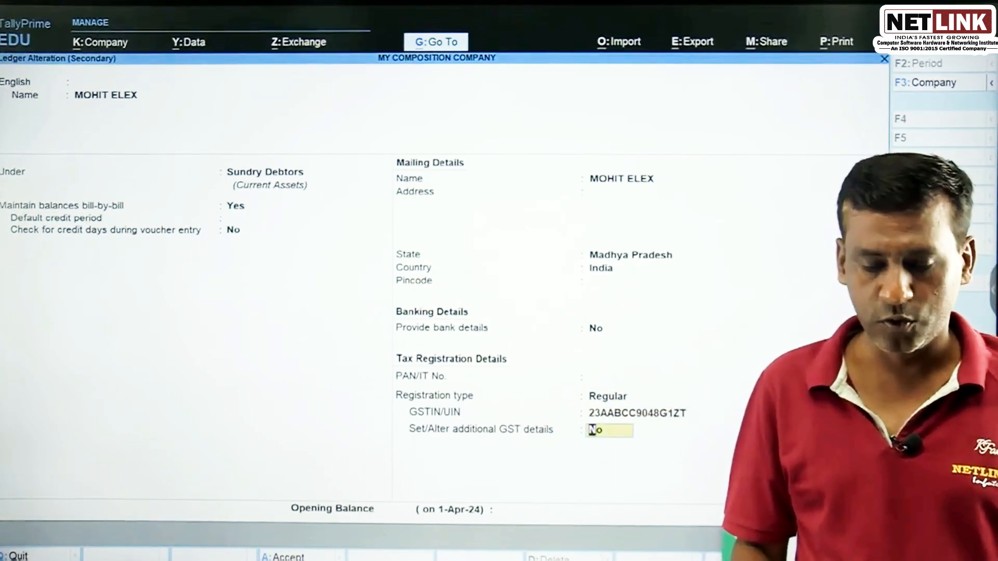
type("y")
key("Return")
key("Return")
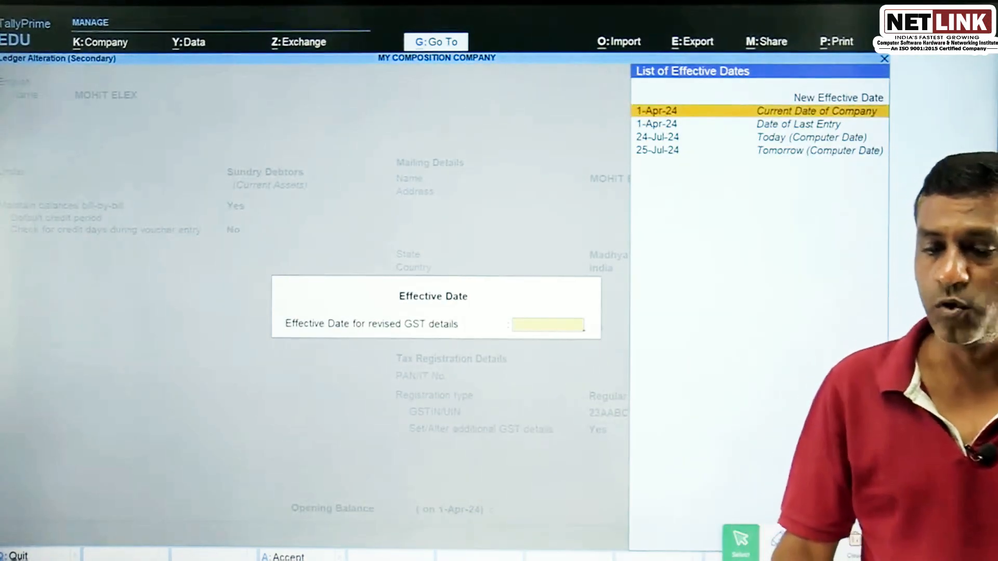
key("Return")
- Accept the dispatch, party and bill-reference details and save sales voucher no. 1
key("Return")
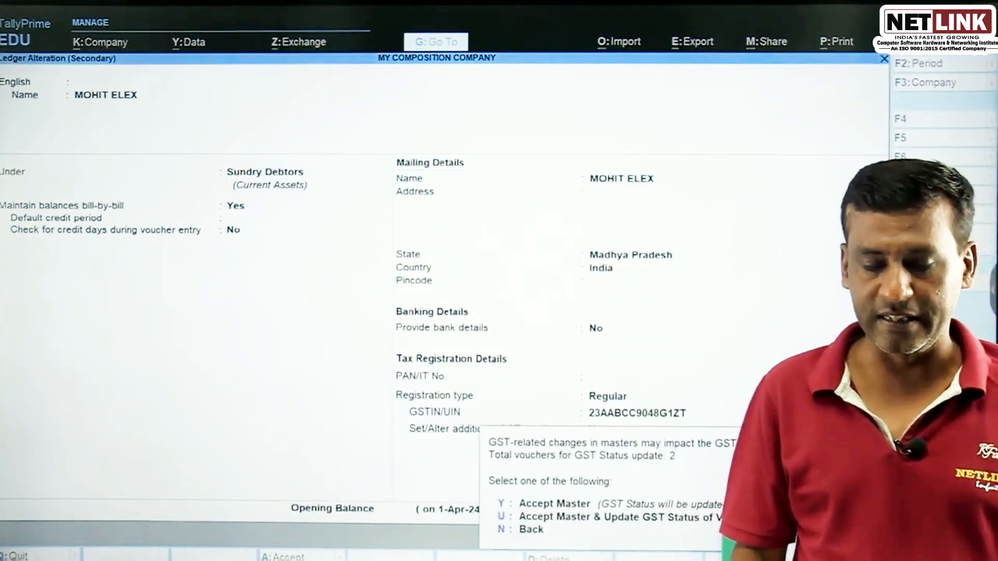
key("y")
key("Return")
key("Return")
key("Return")
key("Return")
key("Return")
key("Return")
key("Return")
key("Return")
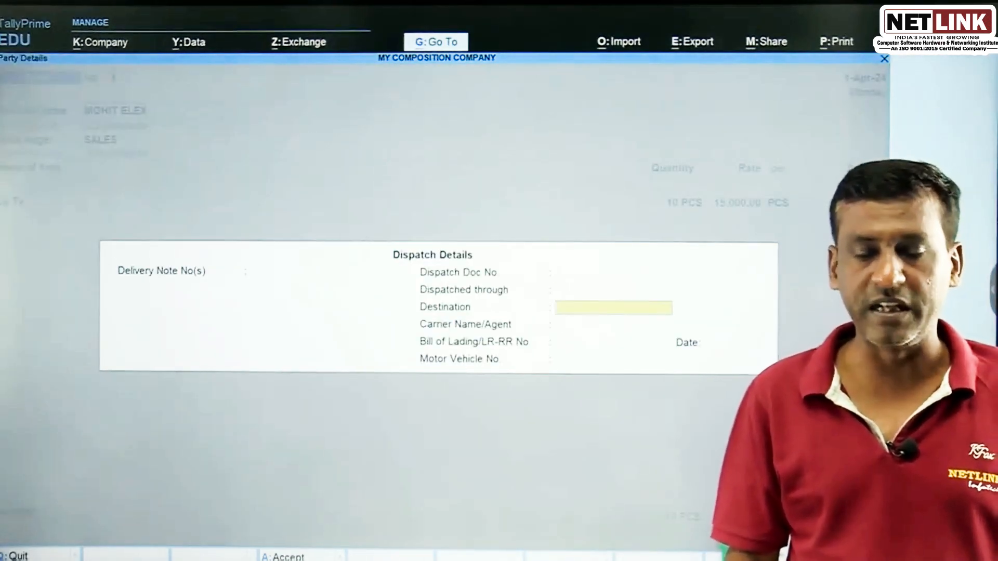
key("Return")
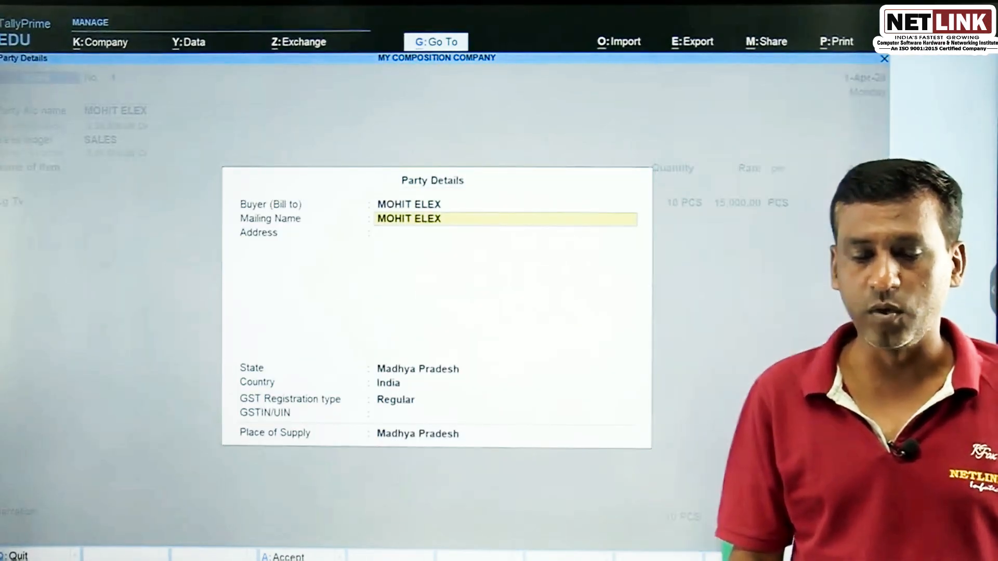
key("Return")
key("Return")
key("Return")
key("Return")
key("Return")
key("Return")
key("Return")
key("Return")
key("Return")
key("Return")
key("Return")
key("Return")
key("Return")
key("Return")
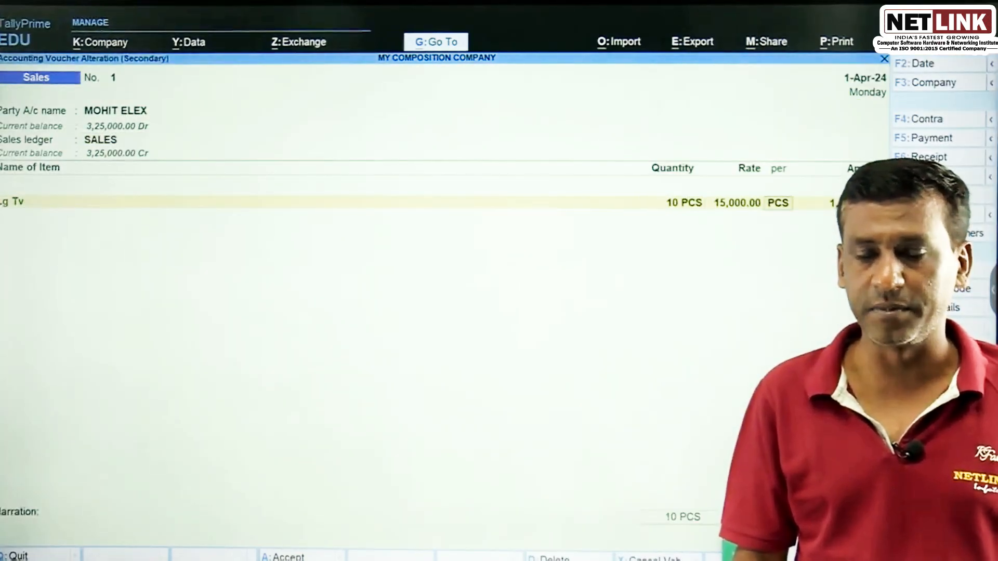
key("Return")
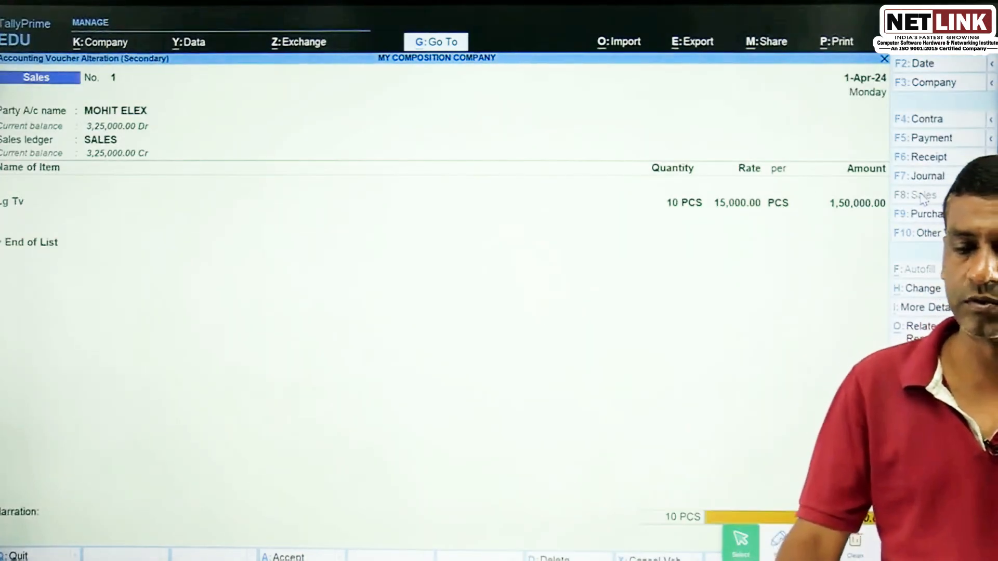
key("Return")
key("Return")
key("Return")
key("Return")
key("Return")
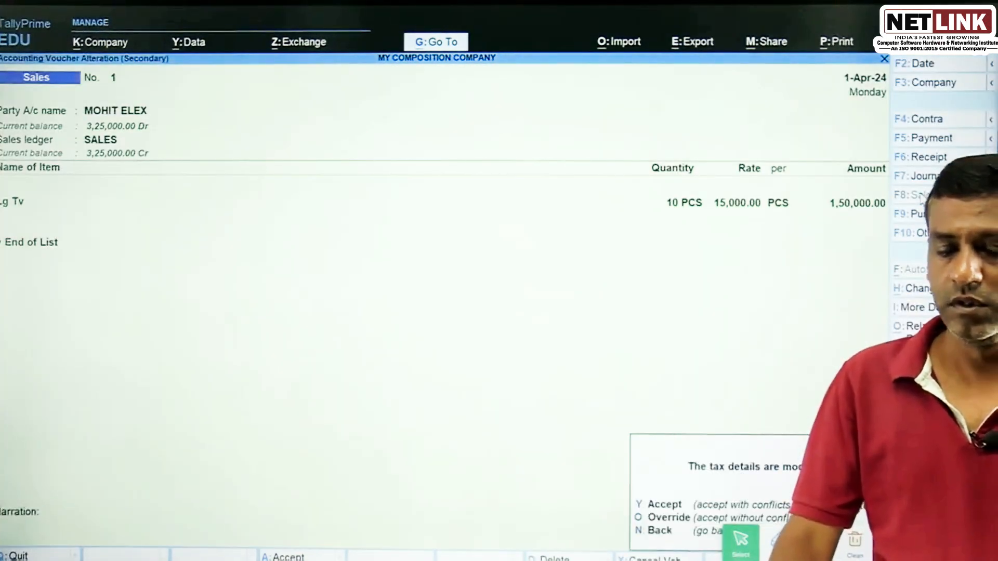
key("y")
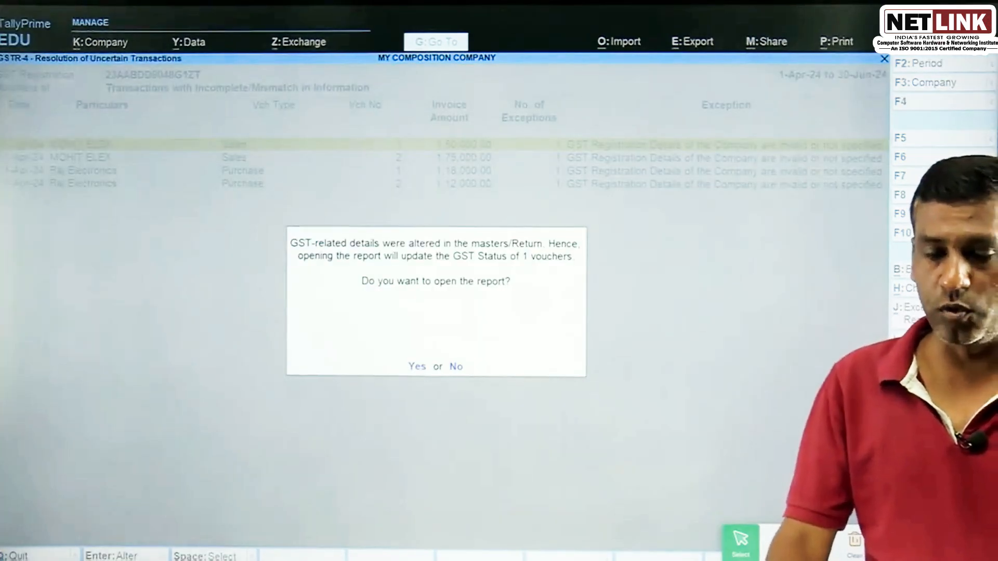
- Open the report with updated GST status and view the second MOHIT ELEX sales voucher
key("y")
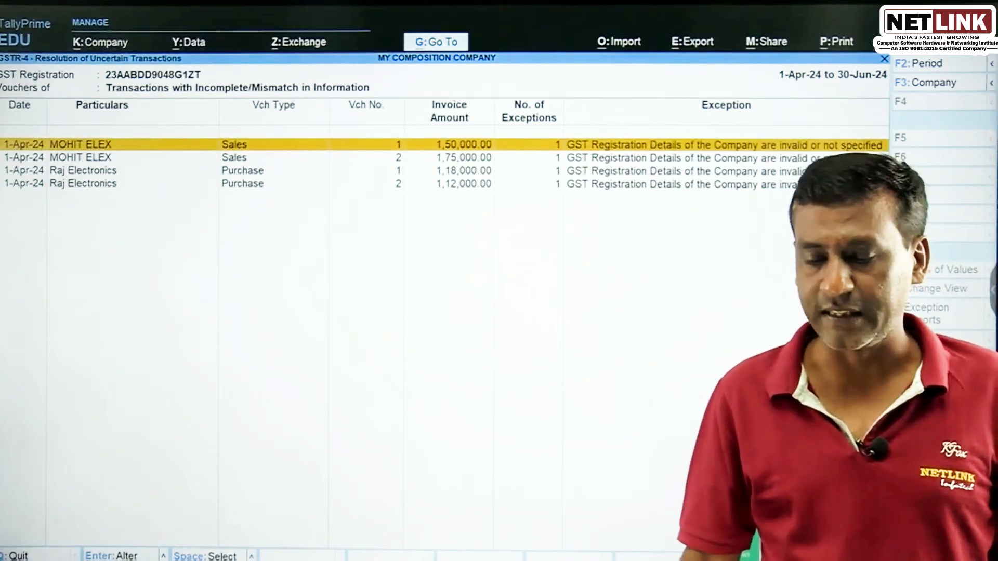
left_click(181, 156)
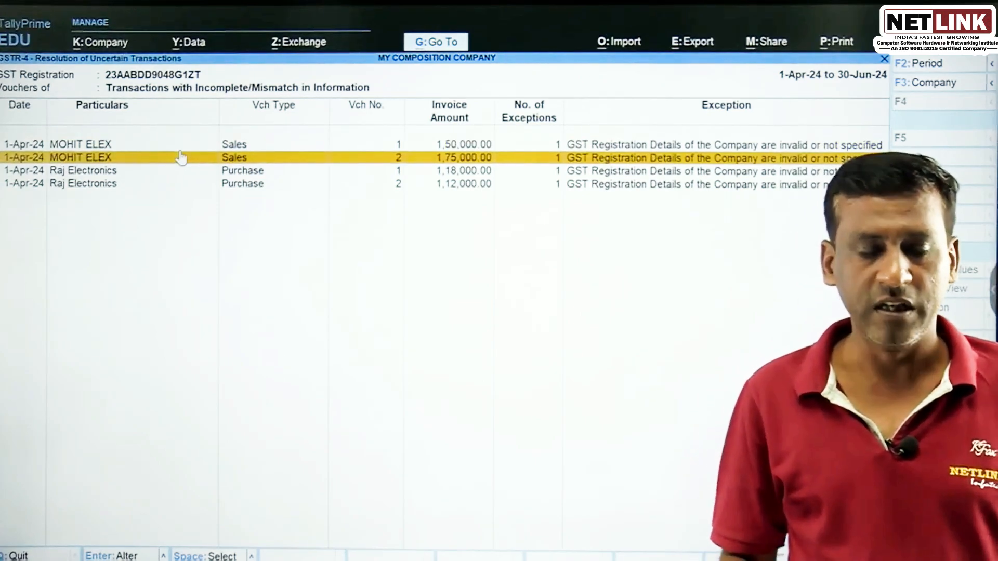
key("Escape")
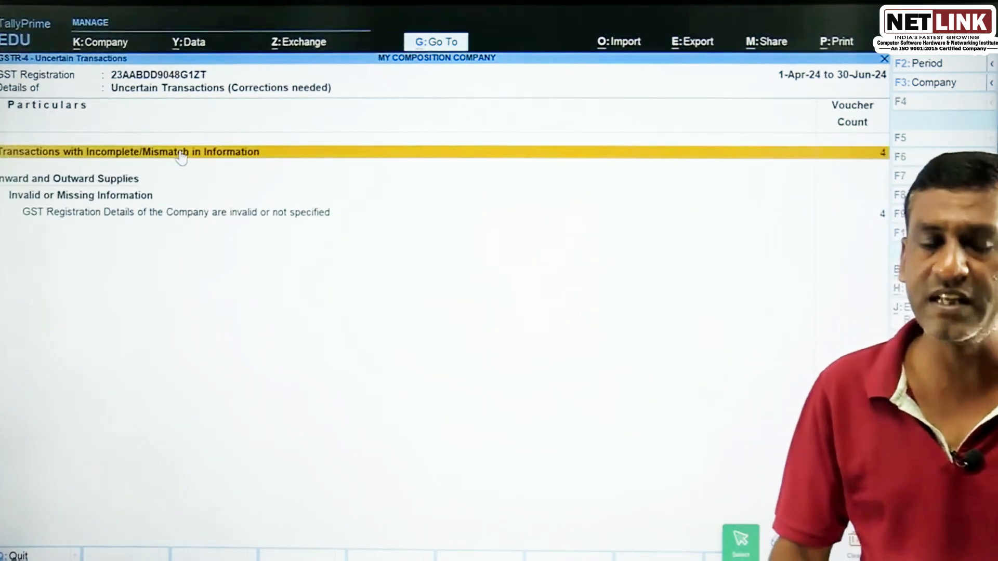
- Accept the company's GST registration details from the exception, then reopen the four uncertain transactions
key("Down")
key("Down")
key("Return")
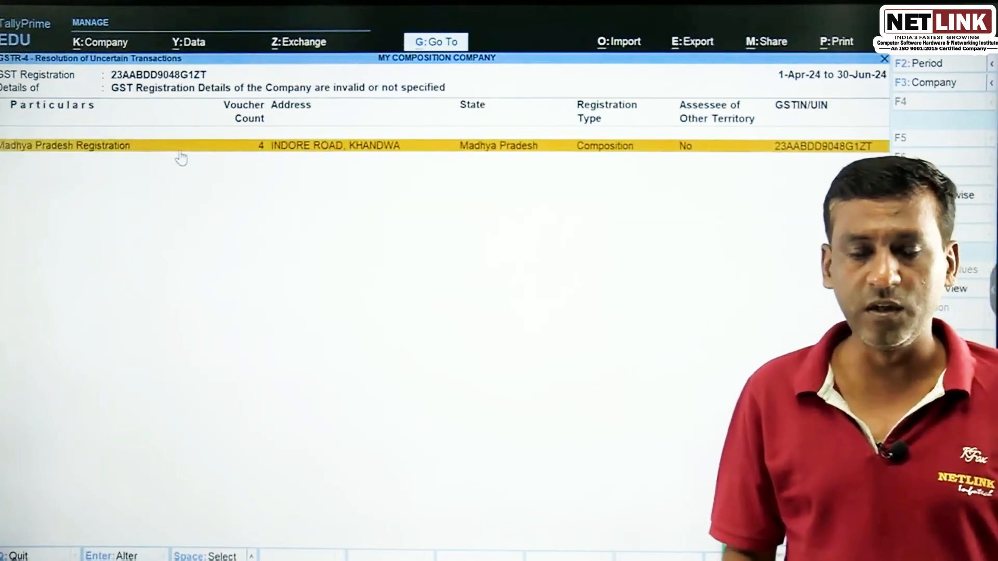
key("Return")
key("Return")
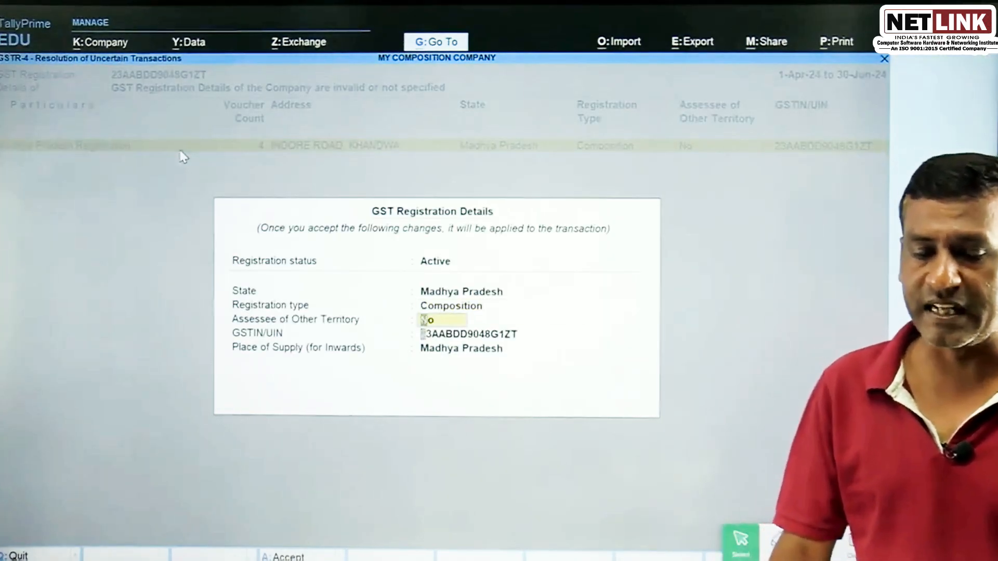
key("Return")
key("Return")
key("Return")
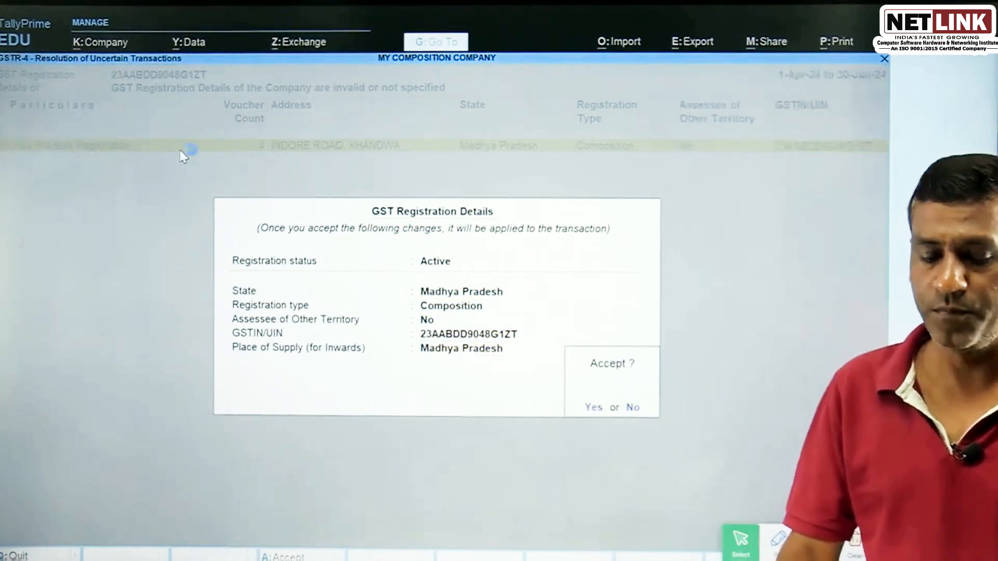
key("Return")
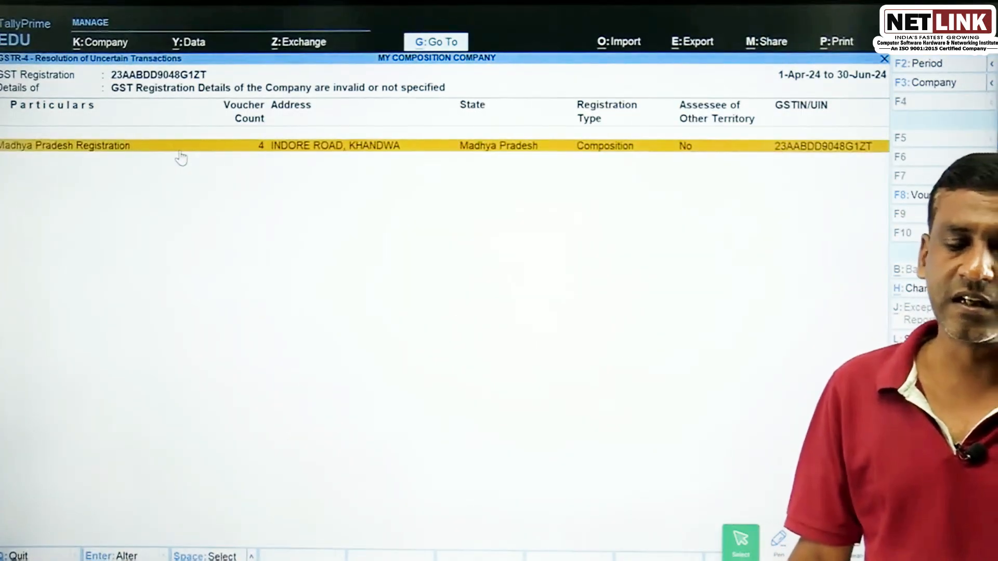
key("Escape")
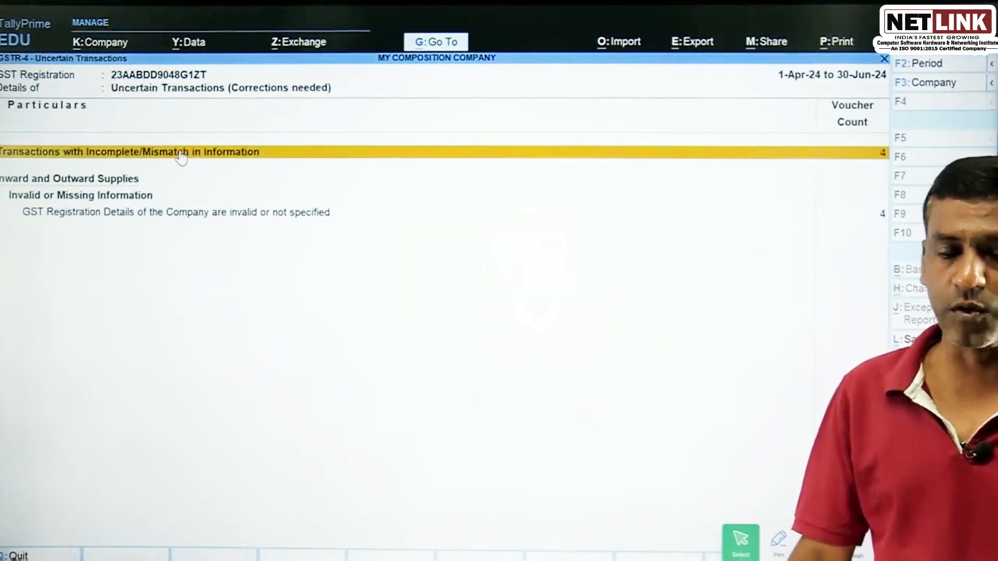
key("Return")
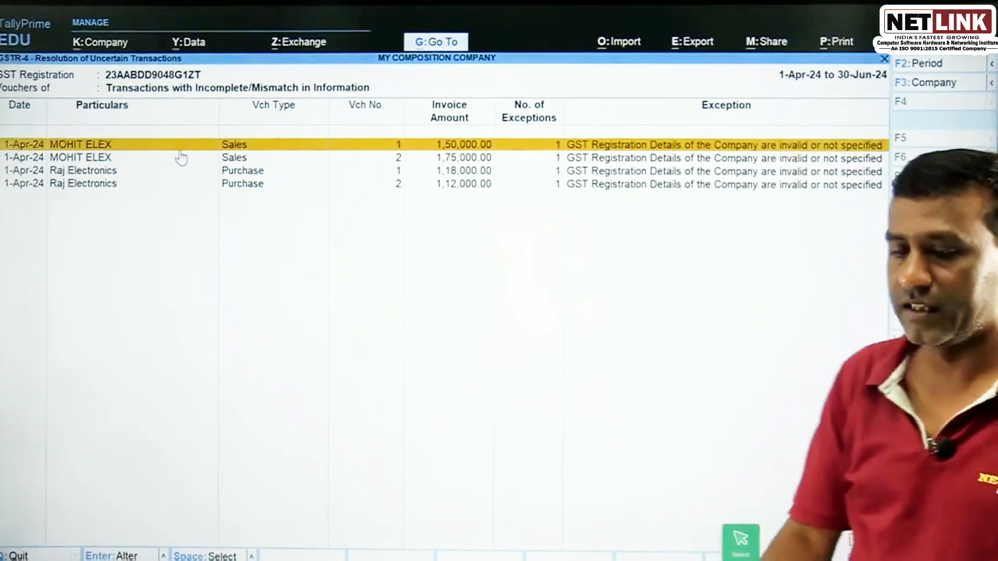
- Reopen sales voucher no. 1 and correct the buyer's GSTIN, keeping Madhya Pradesh as place of supply
key("Return")
key("Return")
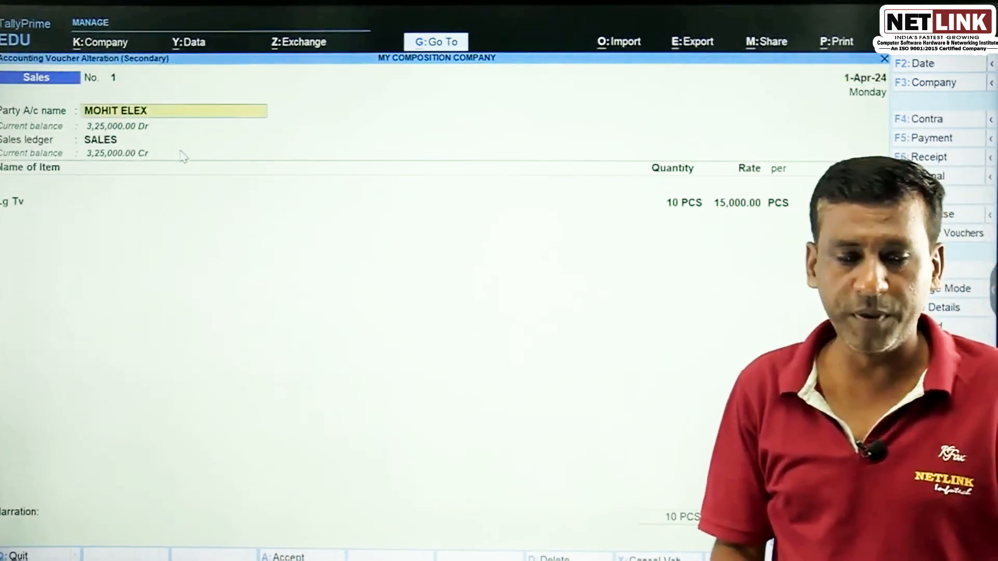
key("Return")
key("Return")
key("Return")
key("Return")
key("Return")
key("Return")
key("Return")
key("Return")
key("Return")
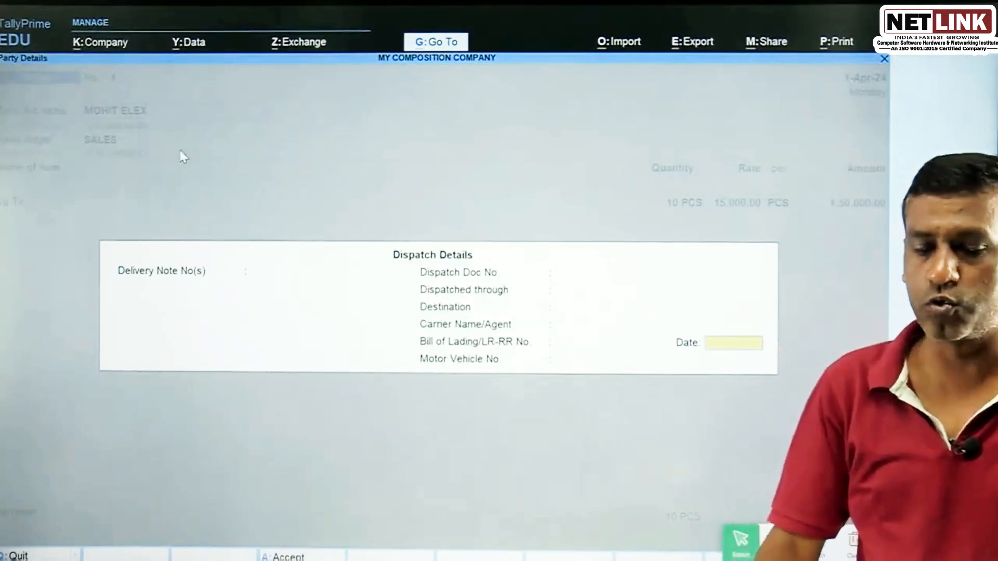
key("Return")
key("Return")
key("Return")
key("Return")
key("Return")
key("Return")
key("Return")
key("BackSpace")
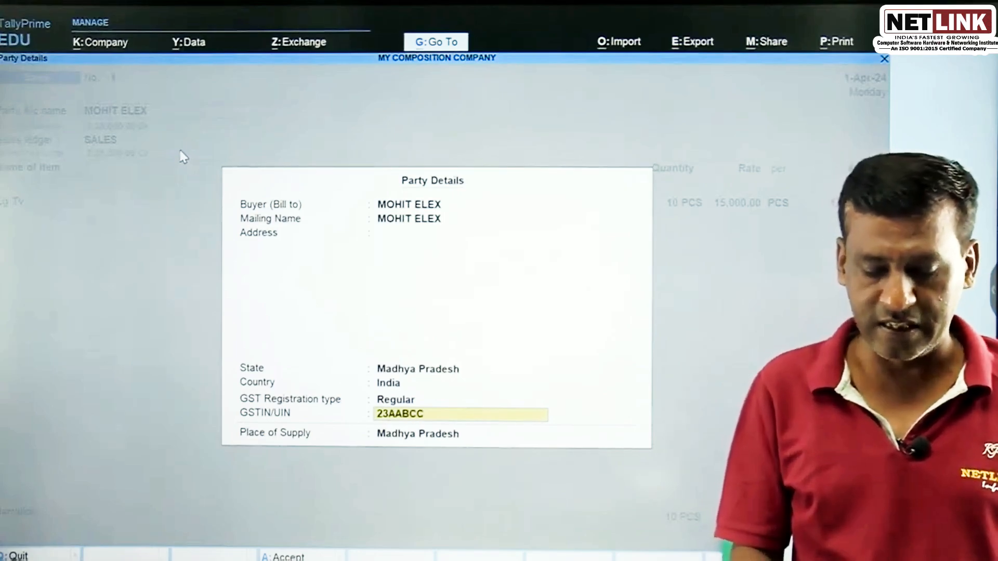
type("48G1Z")
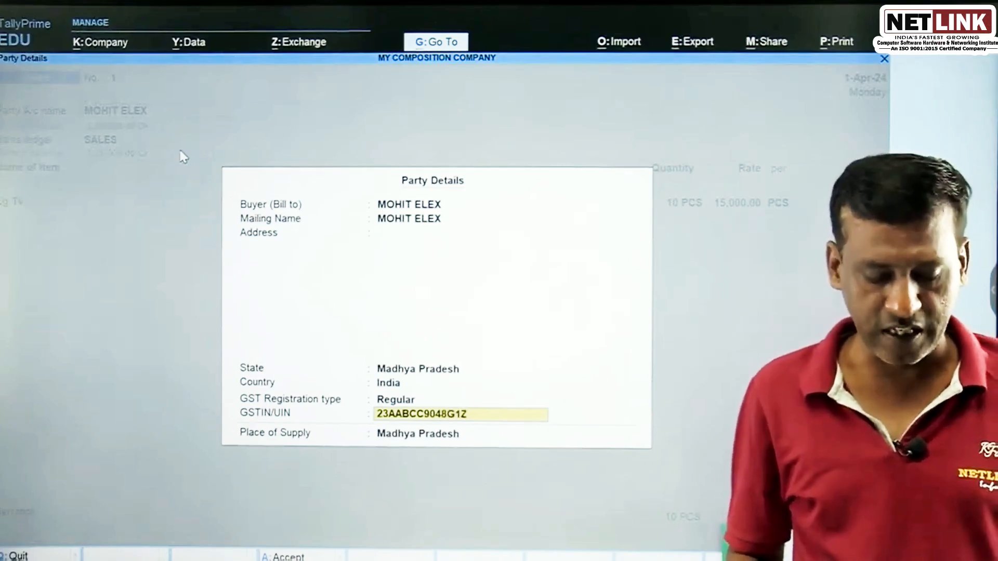
key("Return")
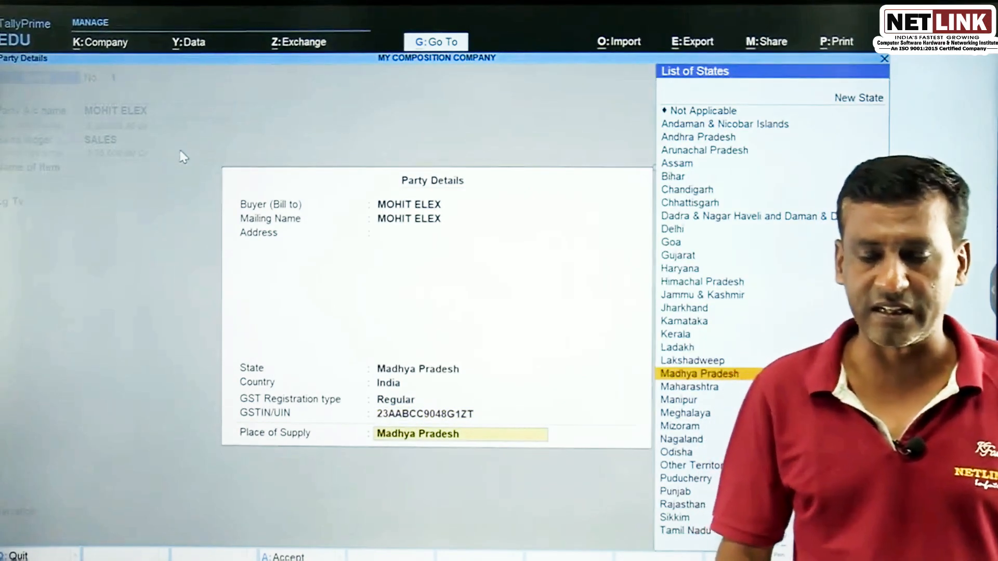
key("Return")
- Set the TV line to Taxable with HSN/SAC 56757 and accept New Ref 1 for 1,50,000.00 Dr
key("Return")
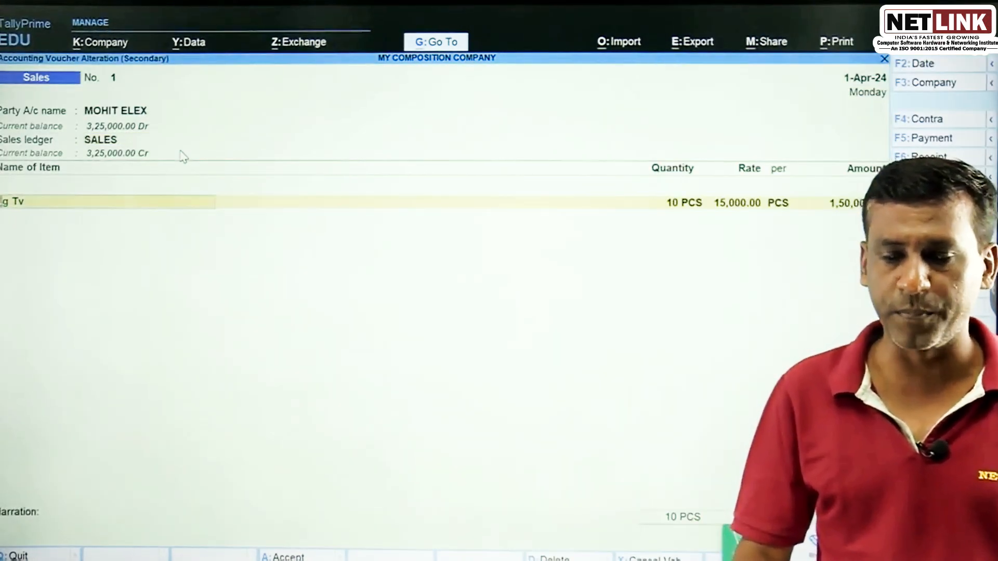
key("Return")
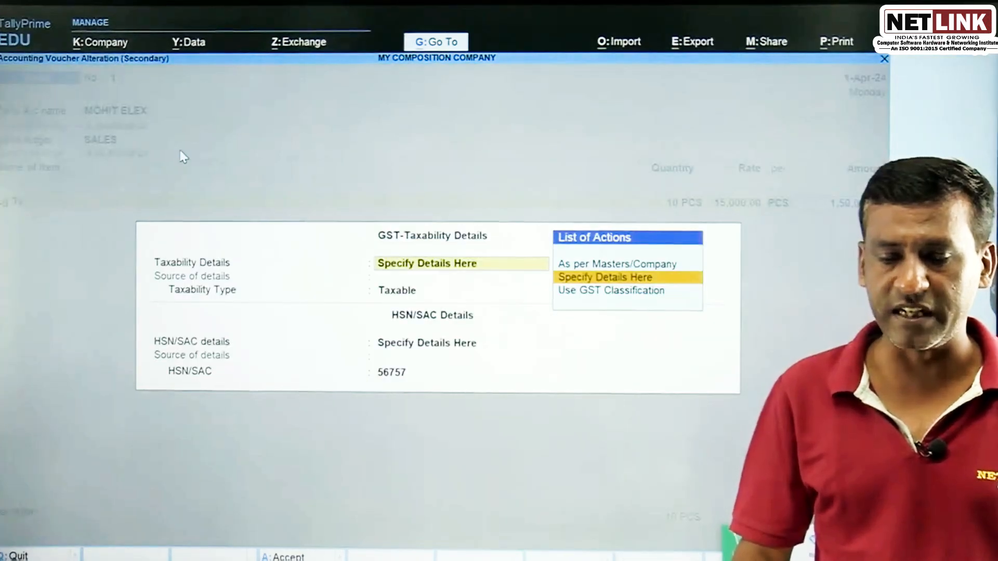
key("Return")
key("Return")
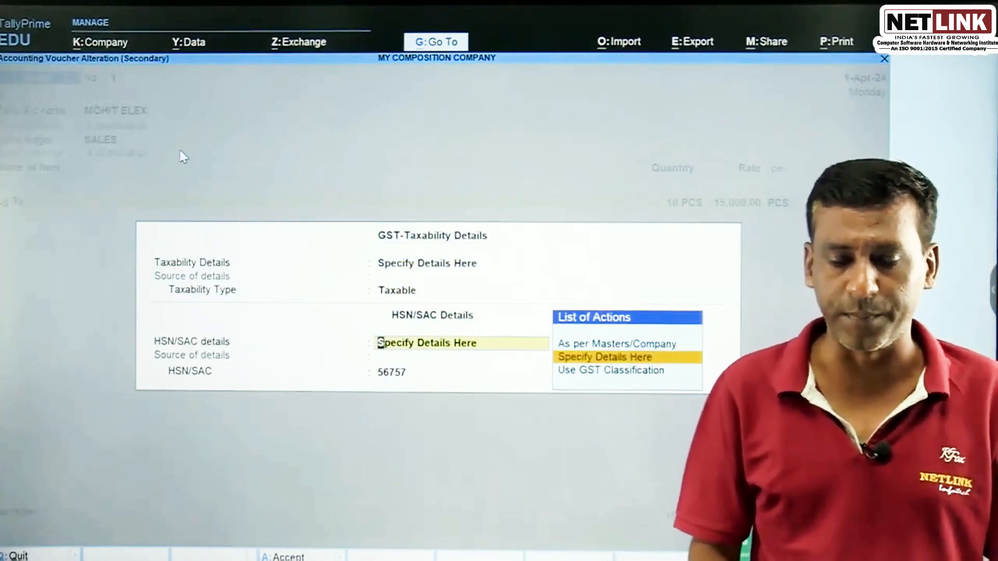
key("Return")
key("Return")
key("Return")
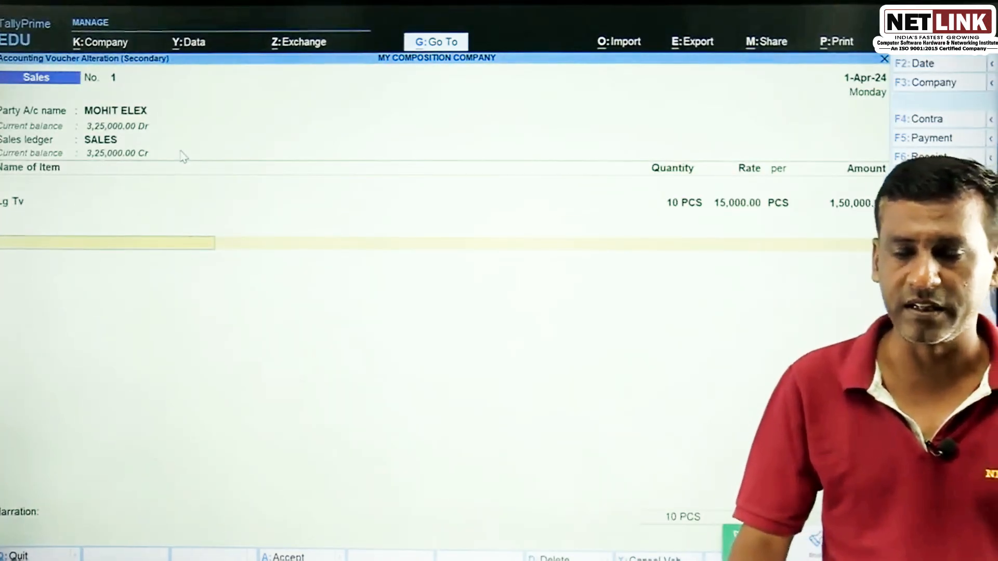
key("Return")
key("Return")
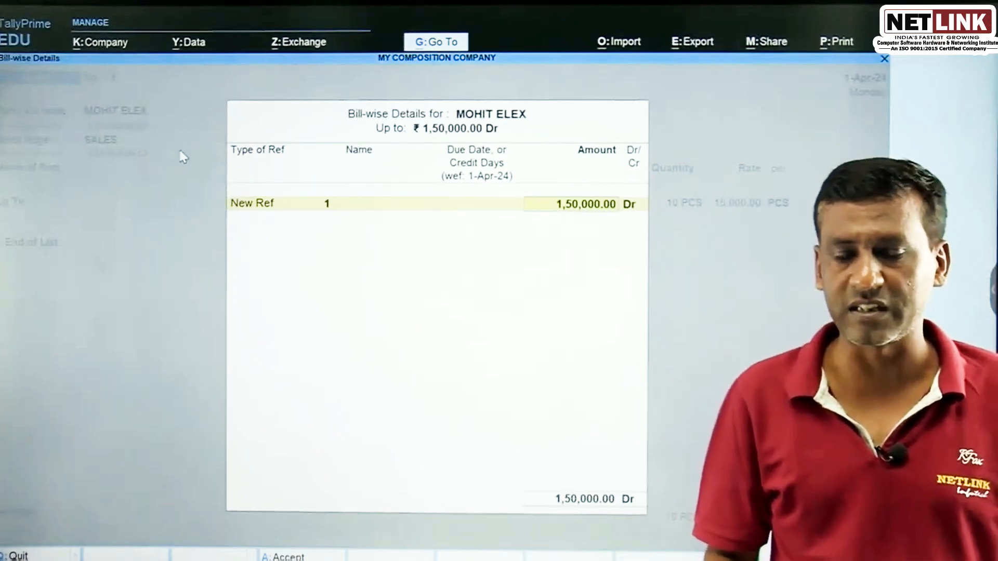
key("Return")
key("Return")
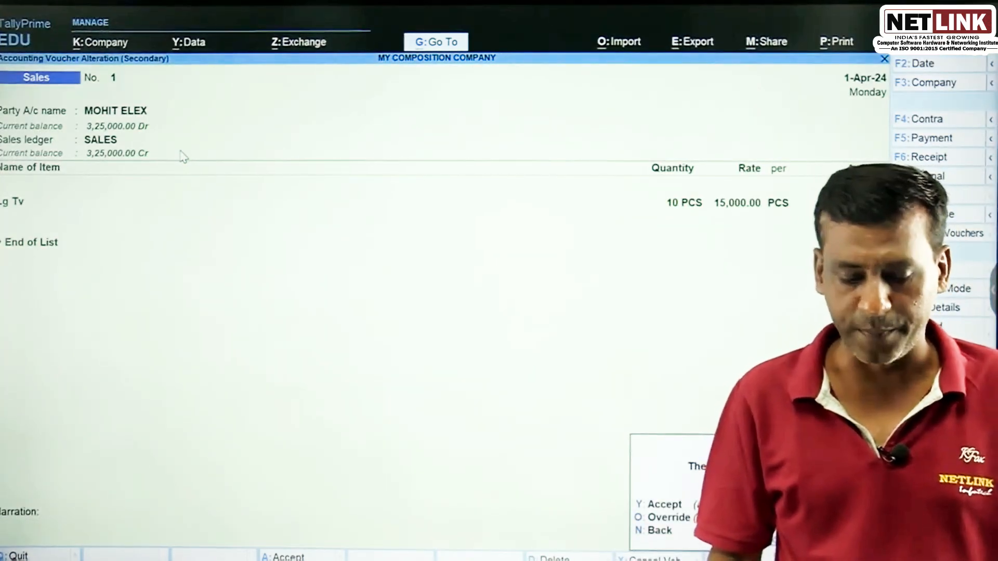
- Save the corrected voucher and back out of GSTR-4 to the GST reports menu
key("y")
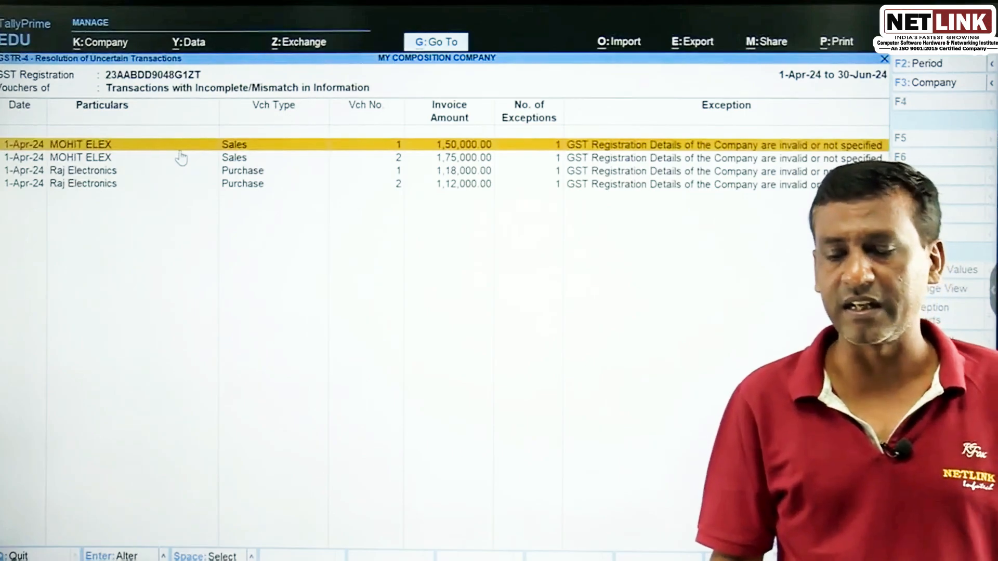
key("Escape")
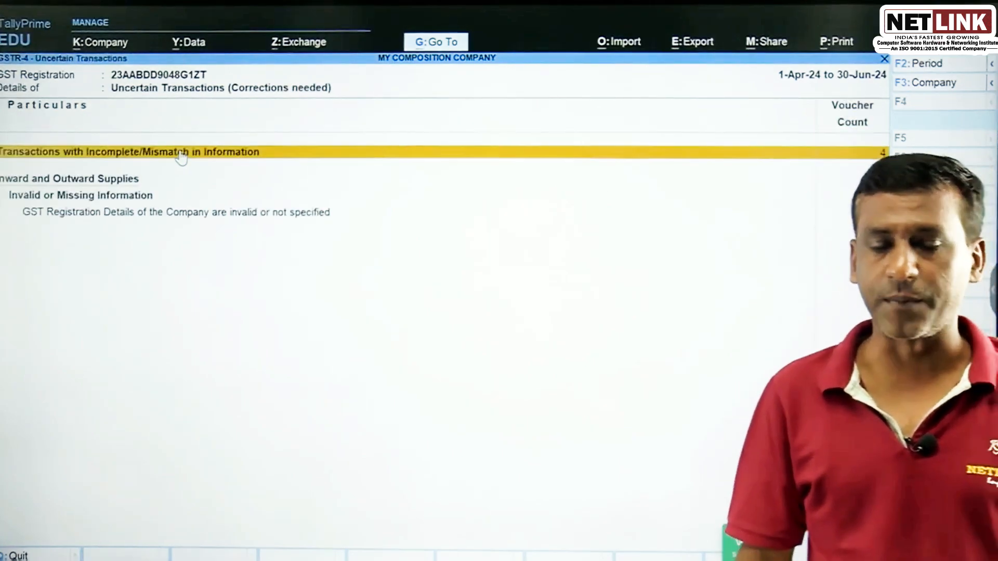
key("Escape")
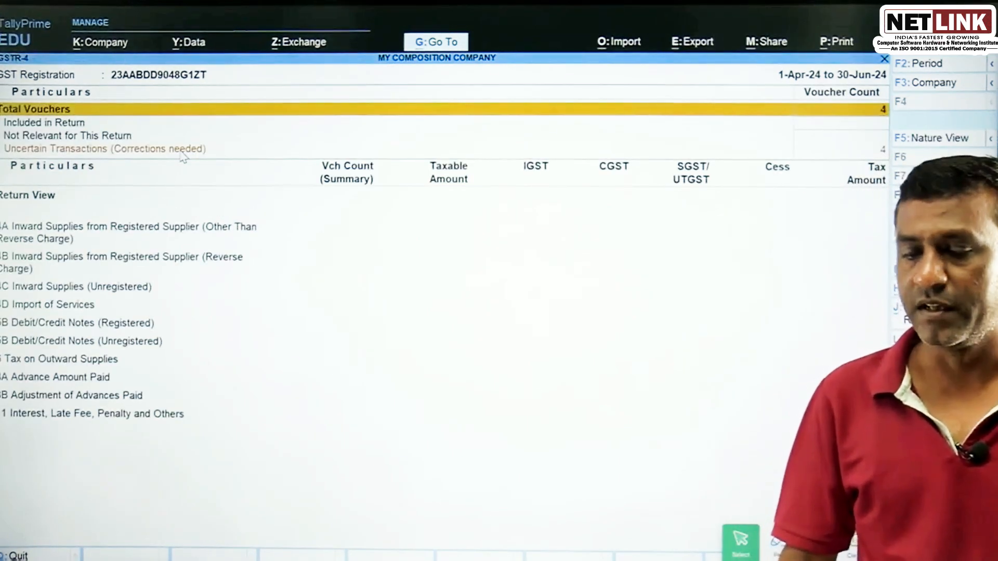
key("Down")
key("Down")
key("Escape")
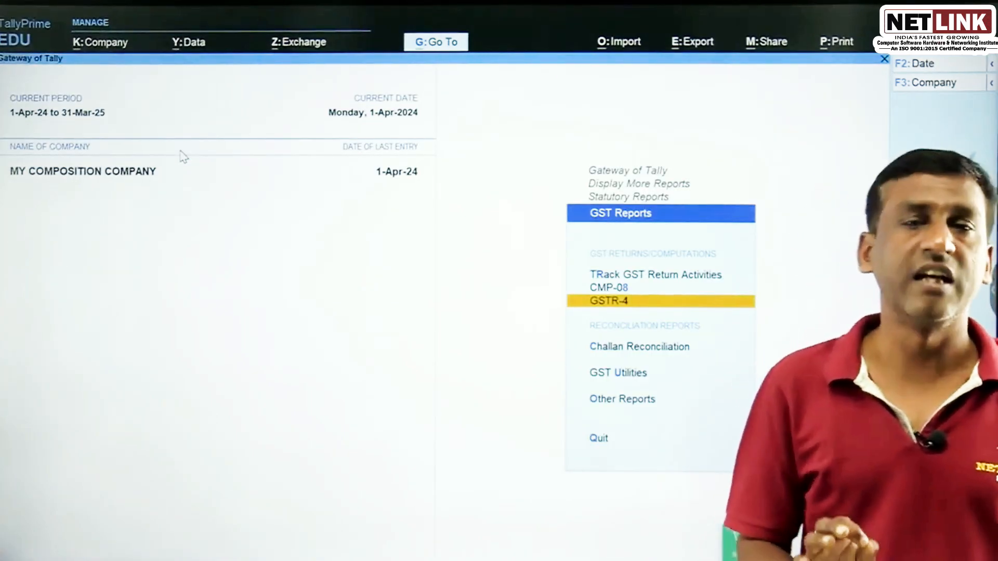
- View the CMP-08 return for MY COMPOSITION COMPANY, then return to Display More Reports
key("Down")
key("Down")
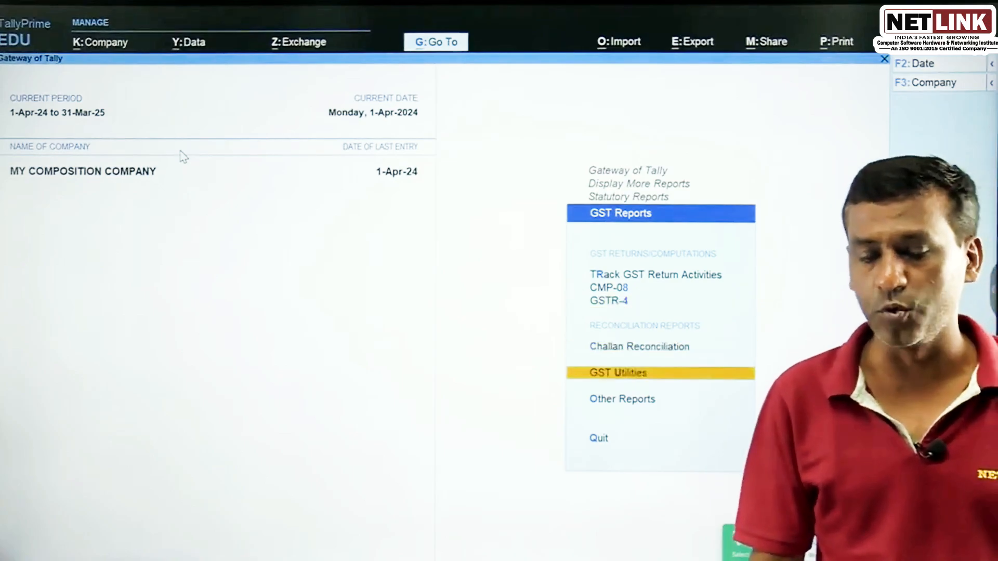
key("Up")
key("Up")
key("Up")
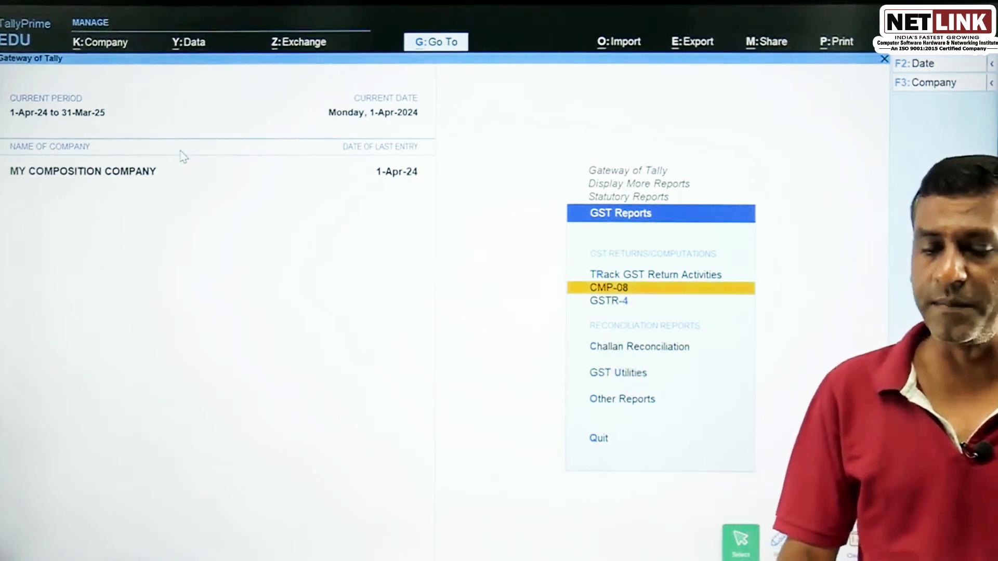
key("Return")
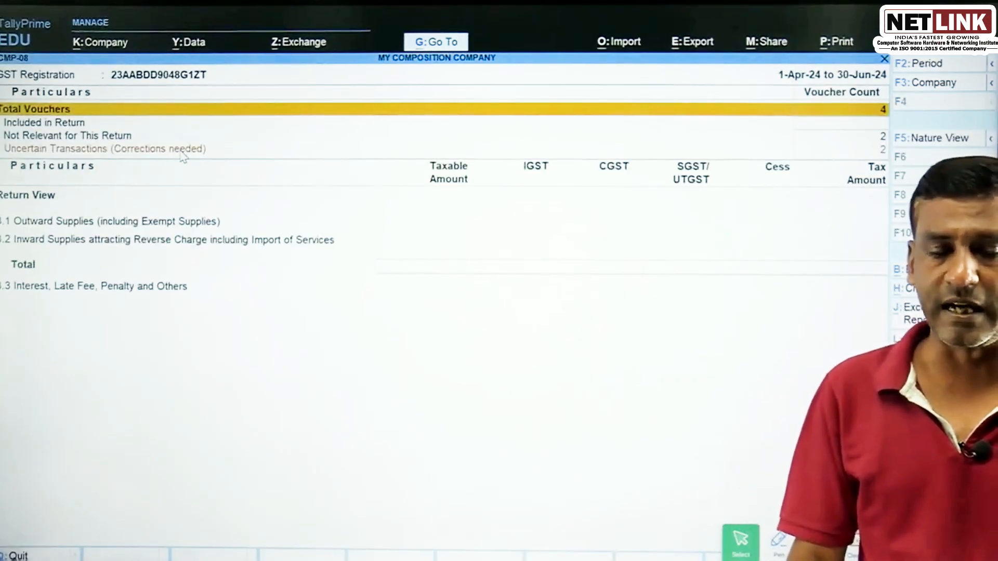
key("Escape")
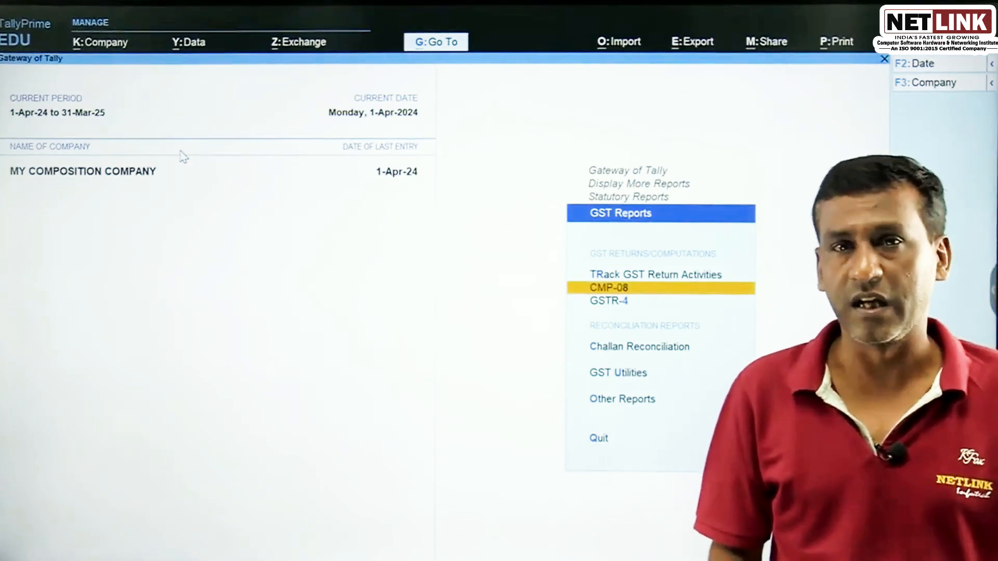
key("Escape")
key("Escape")
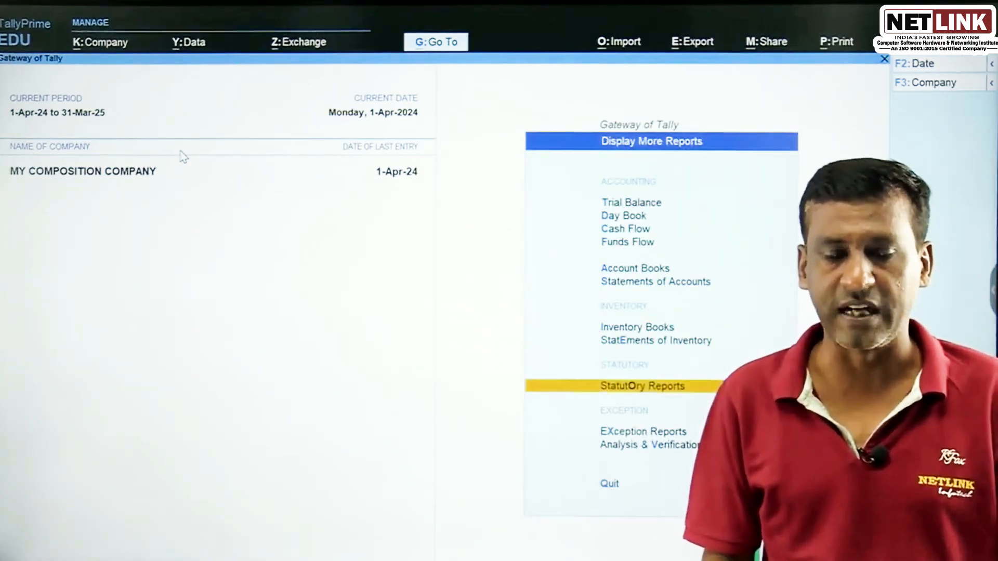
- Select and load SAI TRADERS as the current company
left_click(110, 49)
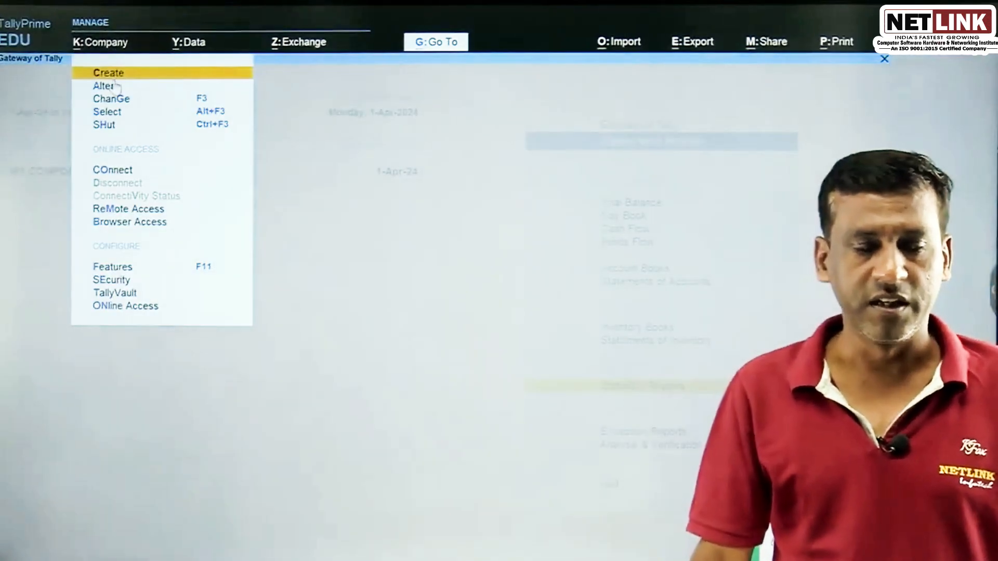
left_click(109, 114)
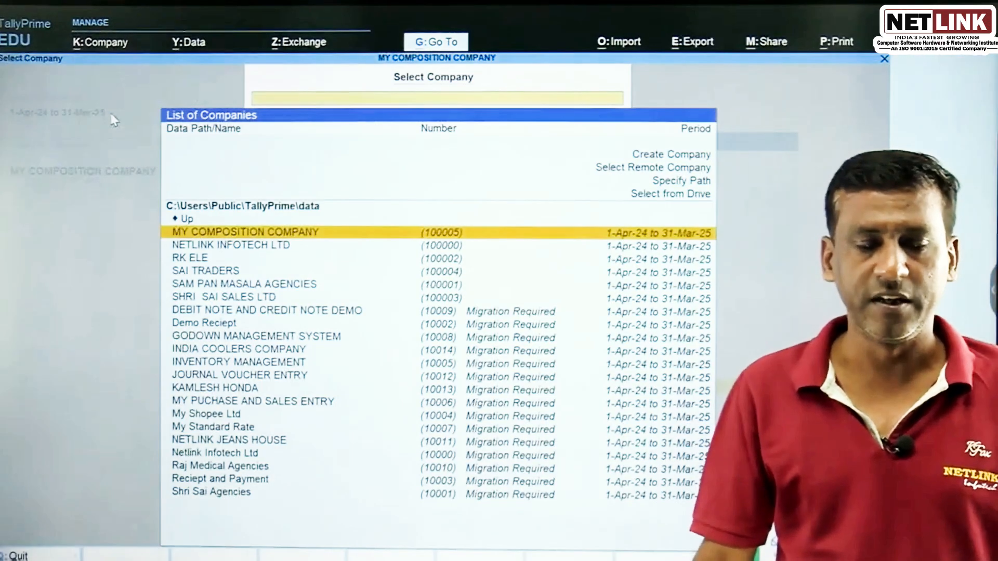
type("sai")
key("Return")
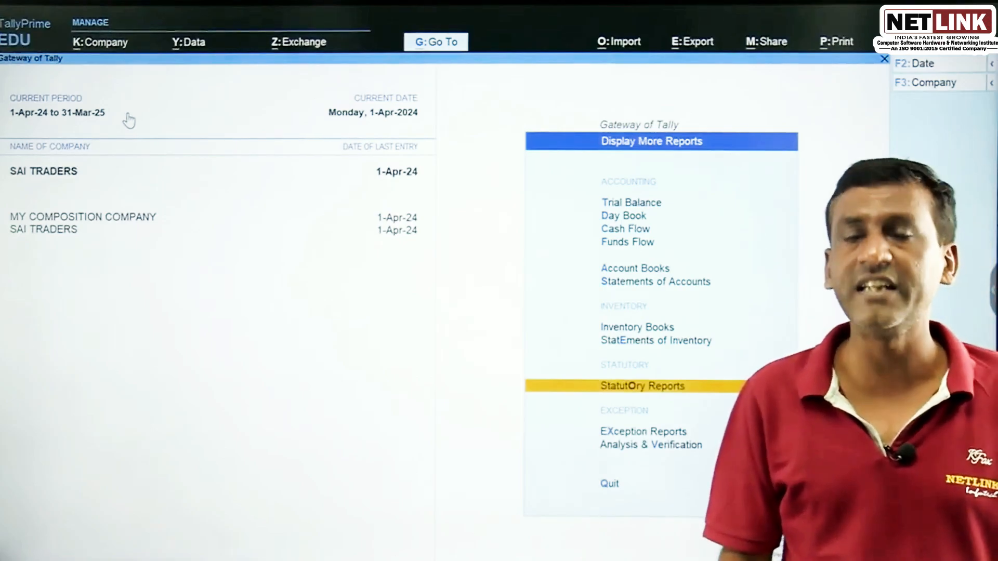
- Open SAI TRADERS' GSTR-4 and check the 4A inward supplies row
key("Return")
key("Return")
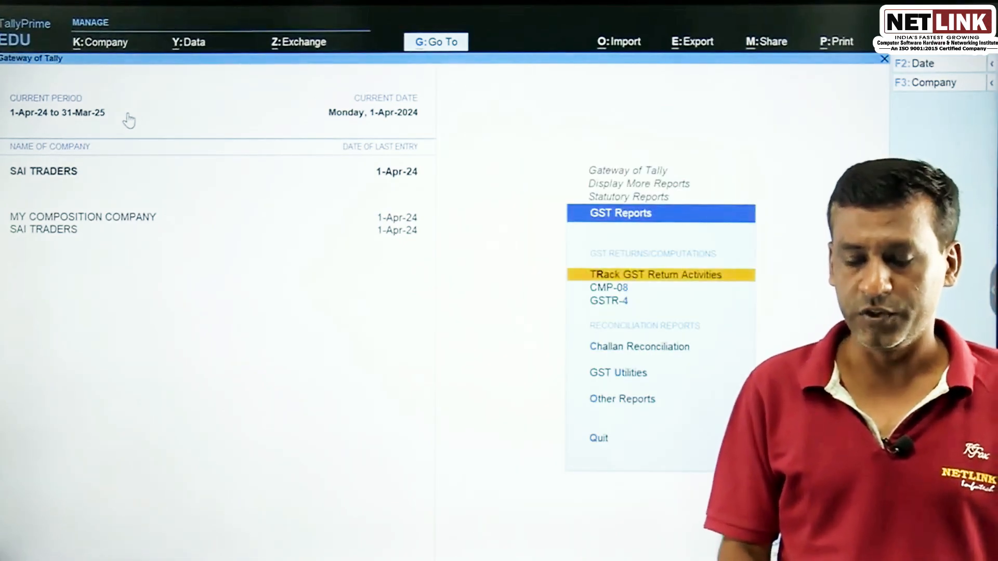
key("Down")
key("Down")
key("Return")
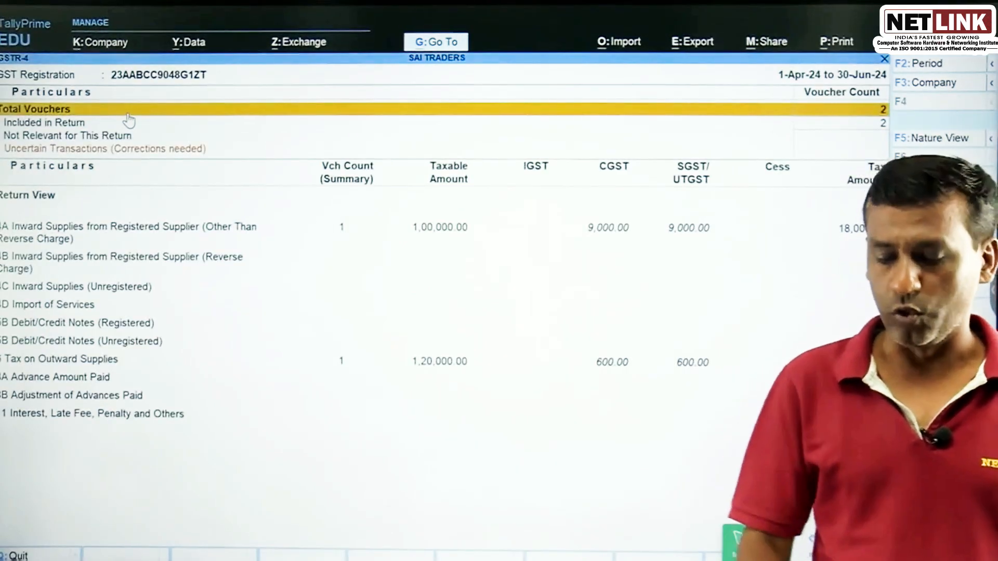
key("Down")
key("Down")
key("Down")
key("Up")
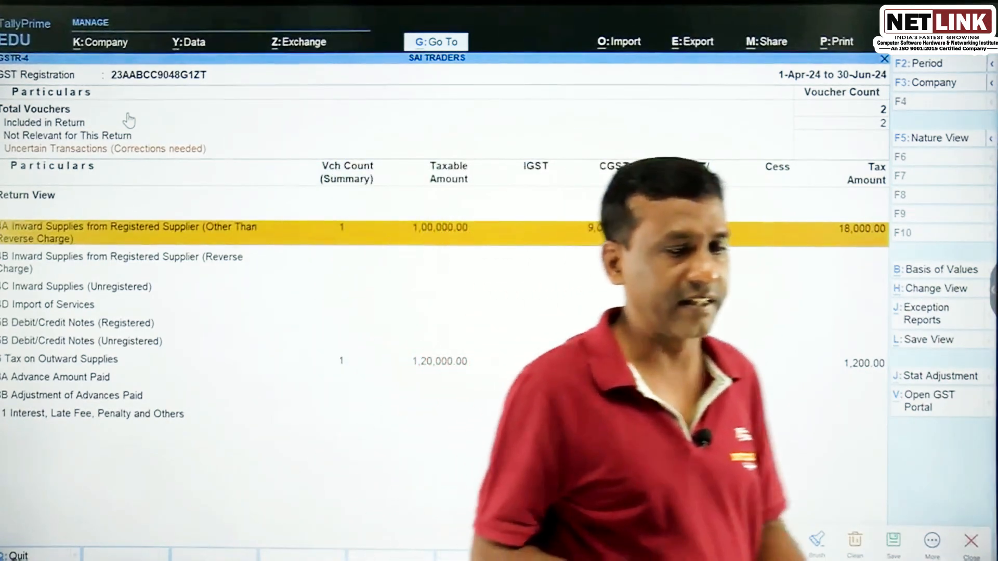
- Check CMP-08's 3.1 Outward Supplies of 1,20,000 with 600 CGST and 600 SGST, viewing it twice
key("Escape")
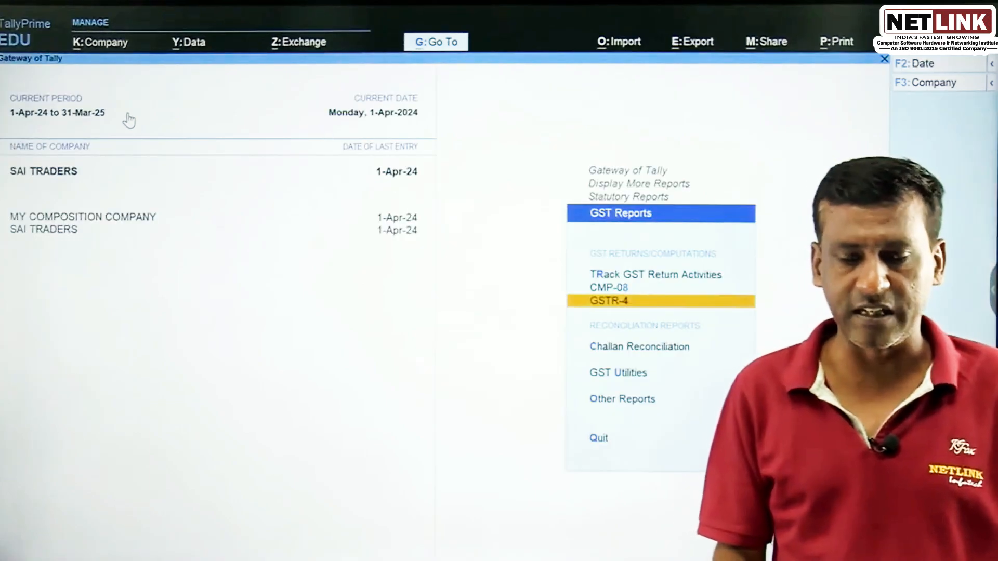
key("Up")
key("Return")
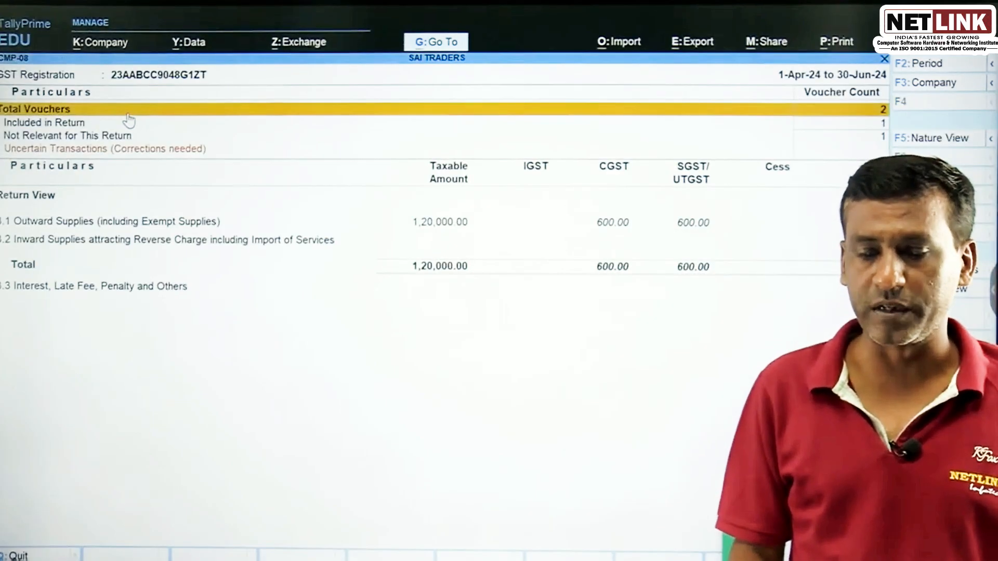
key("Down")
key("Down")
key("Down")
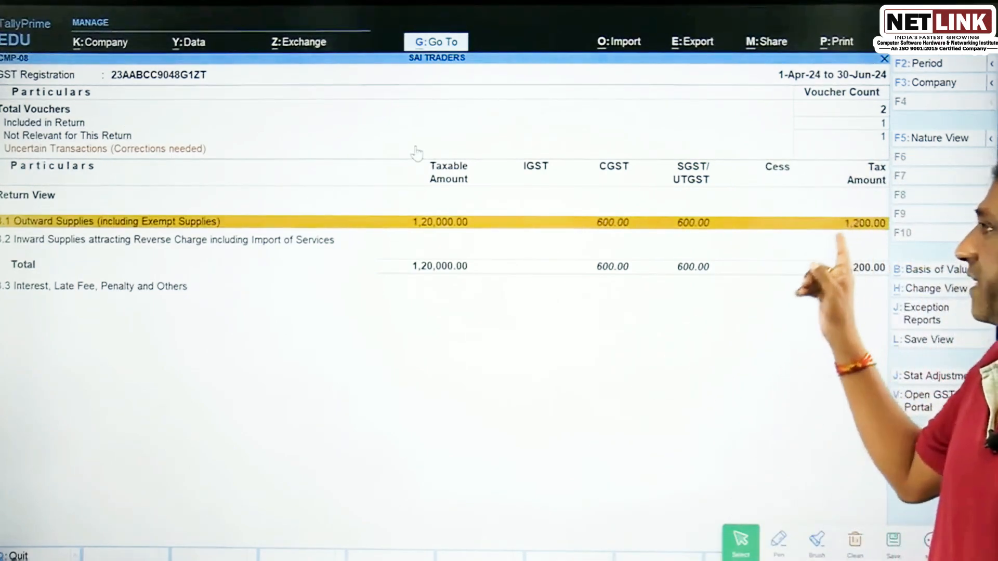
key("Escape")
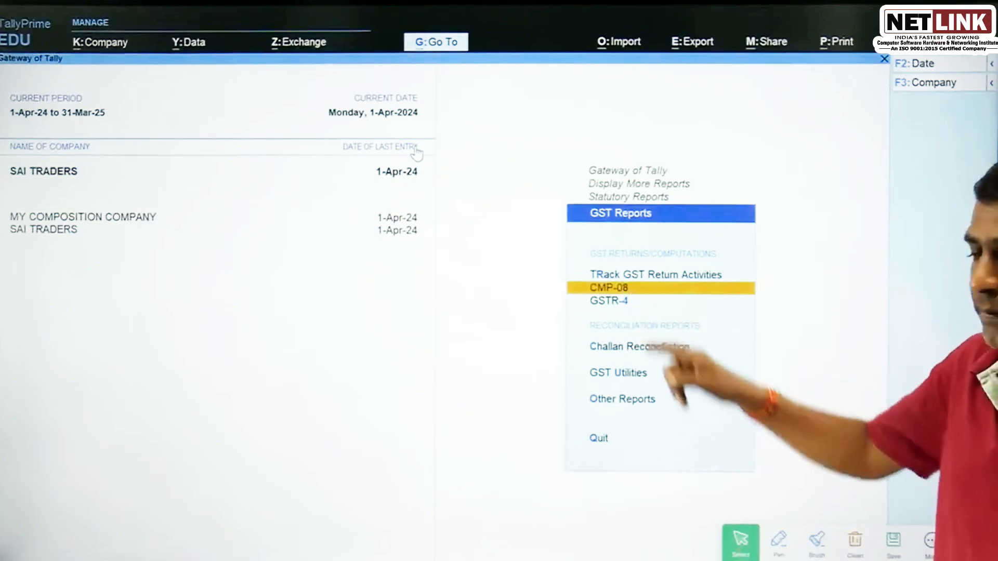
key("Return")
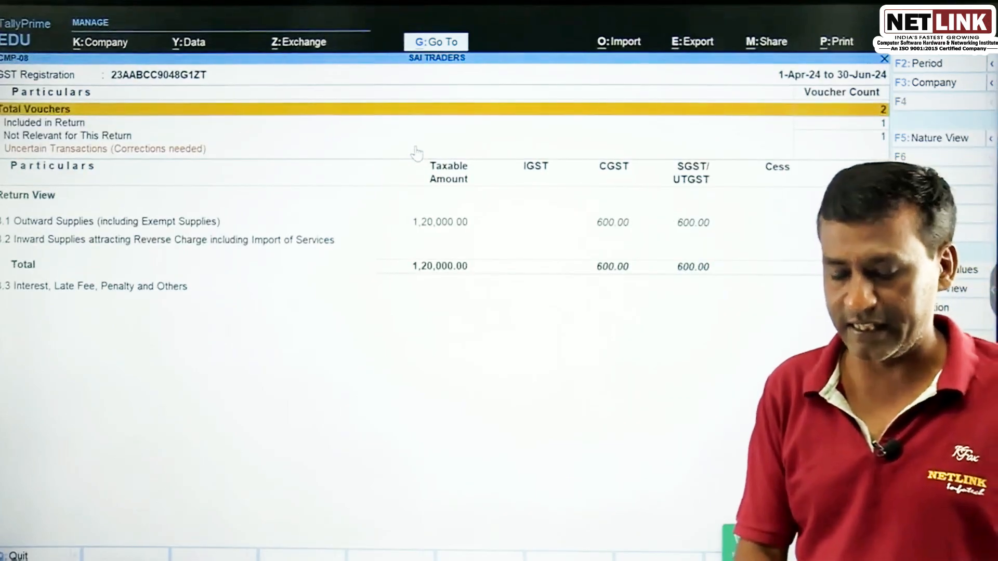
key("Down")
key("Down")
key("Down")
key("Down")
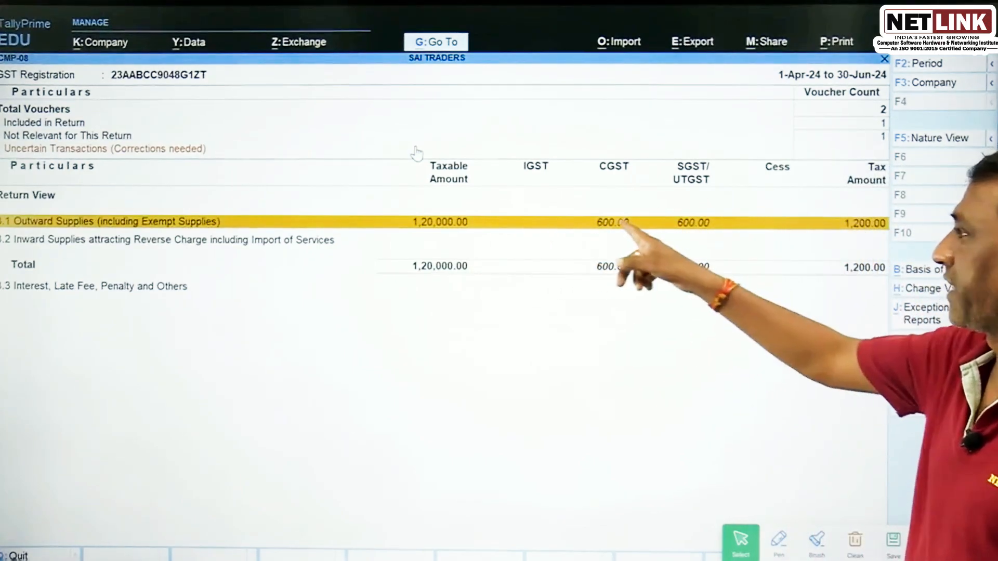
key("Escape")
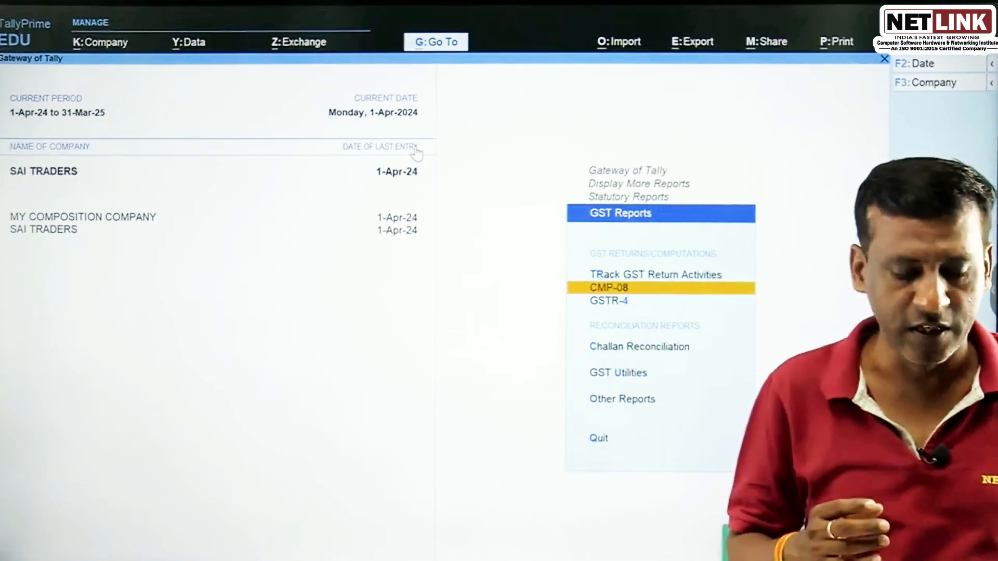
- Back out of the GST Reports list toward the Gateway of Tally
key("Escape")
key("Escape")
key("Escape")
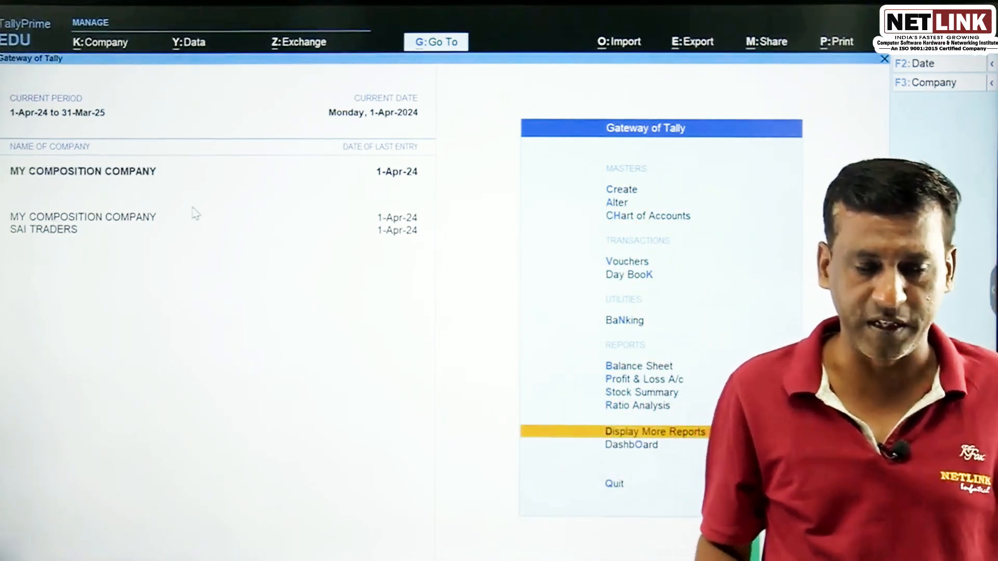
- Review MY COMPOSITION COMPANY's GSTR-4 under Statutory > GST Reports: 4 uncertain vouchers, no amounts
key("Down")
key("Down")
key("Down")
key("Up")
key("Down")
key("Down")
key("Down")
key("Down")
key("Down")
key("Down")
key("Down")
key("Down")
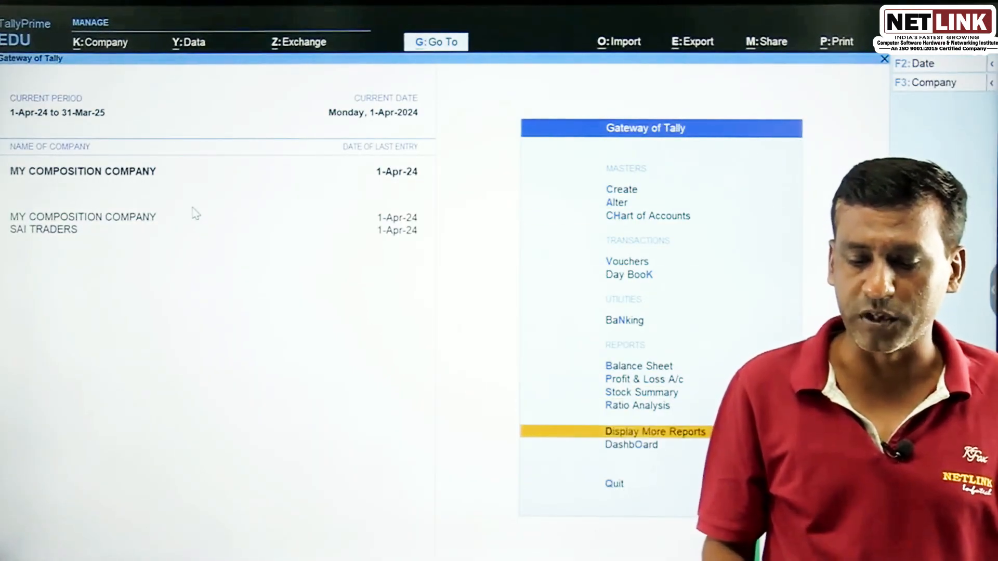
key("Return")
key("Down")
key("Down")
key("Down")
key("Down")
key("Down")
key("Down")
key("Down")
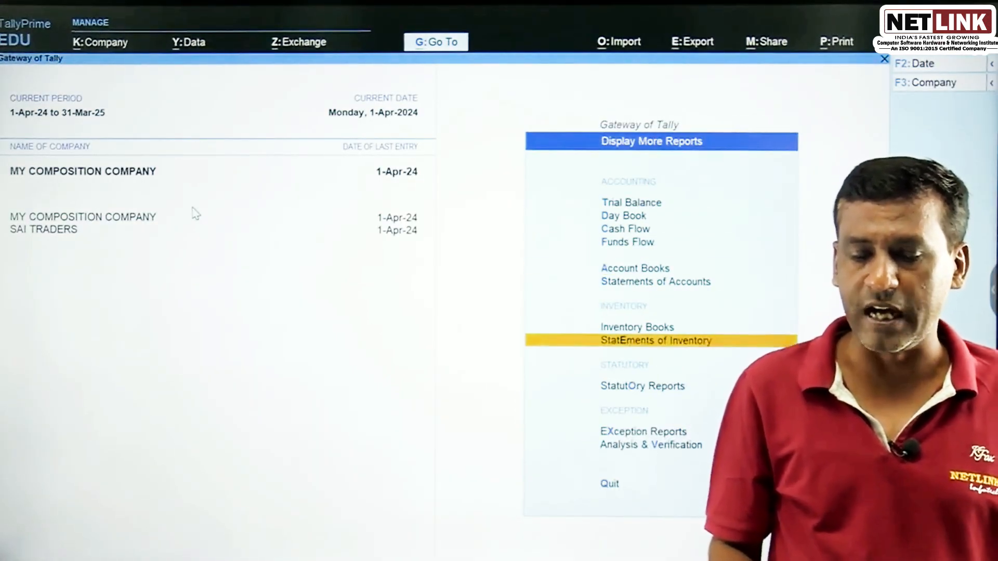
key("Down")
key("Return")
key("Return")
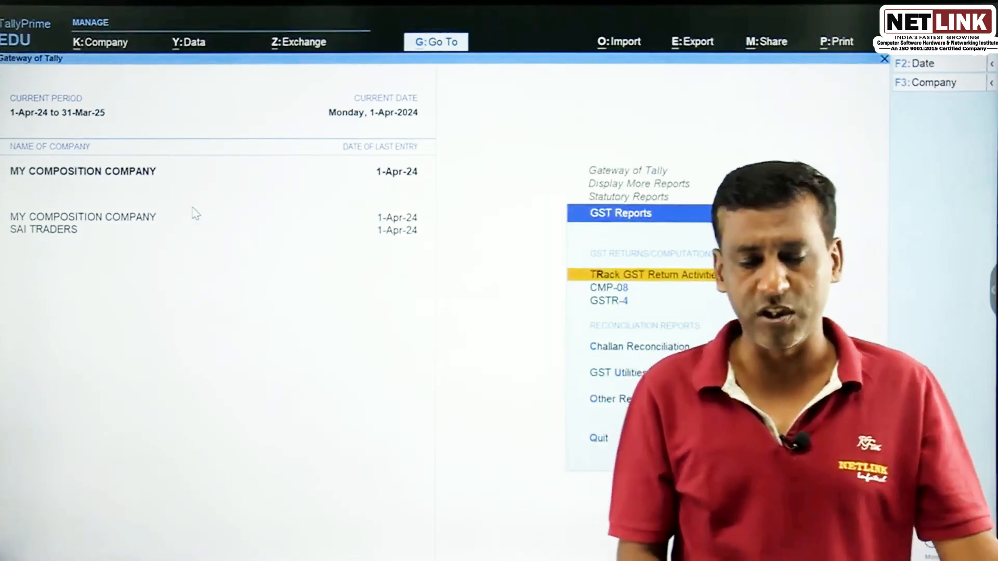
key("Down")
key("Down")
key("Return")
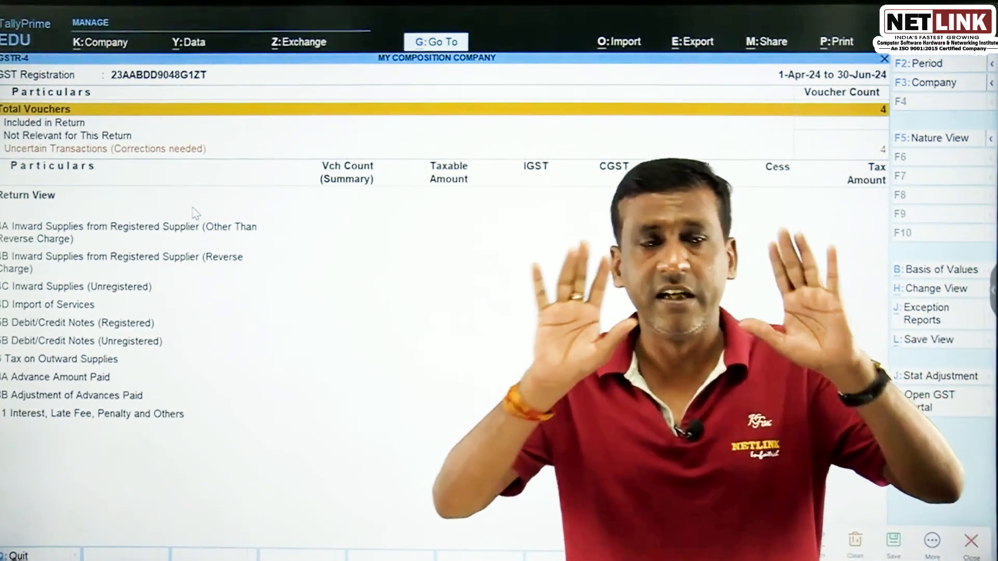
key("Escape")
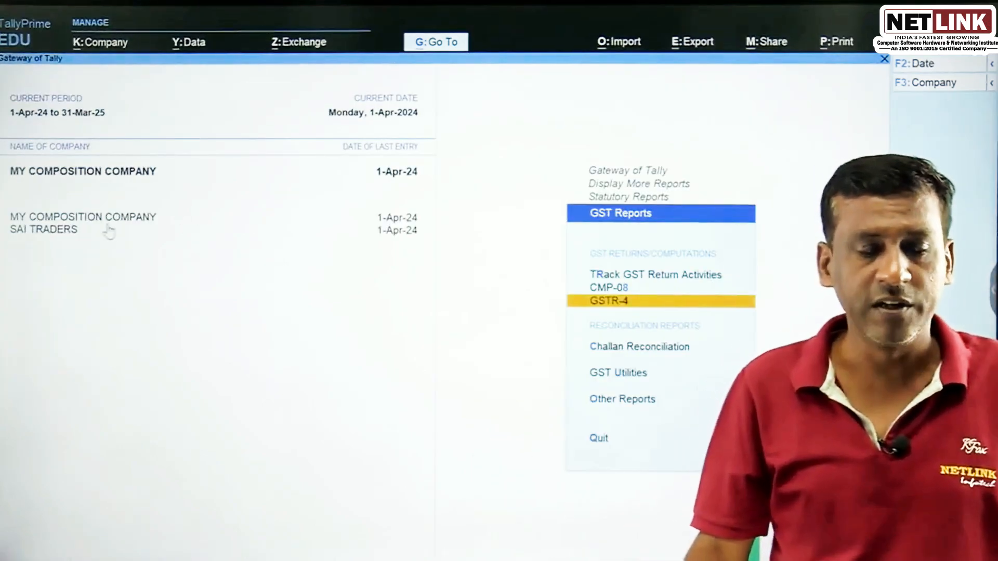
- Make SAI TRADERS current and open its GSTR-4, with 2 vouchers and 1,20,000.00 outward supplies
left_click(78, 229)
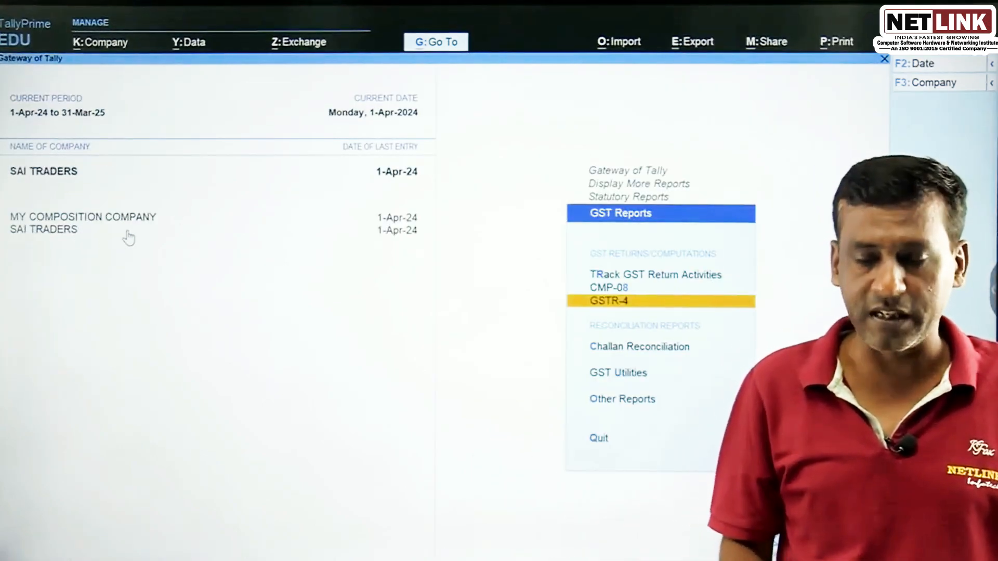
key("Return")
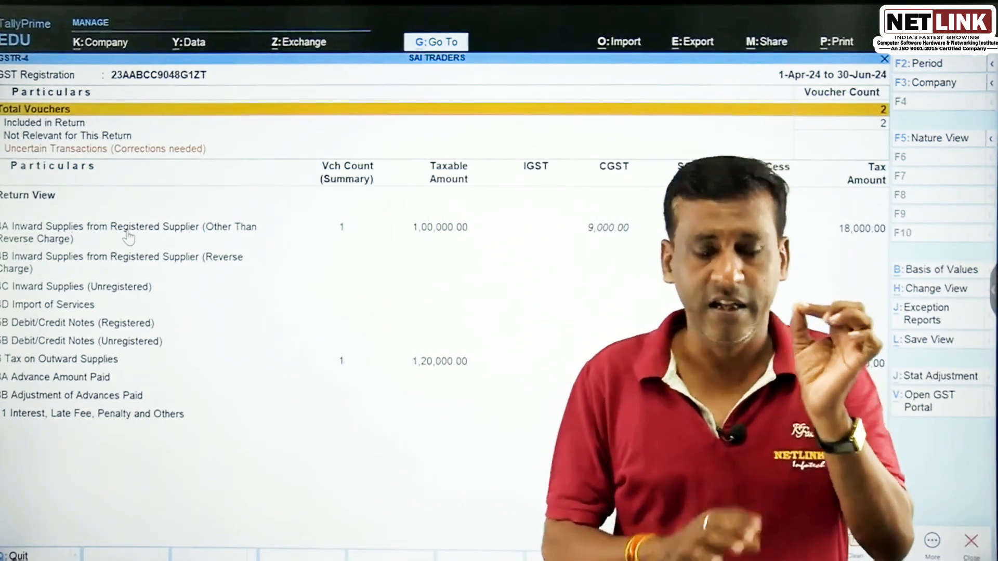
- Check the Not Relevant for This Return row in SAI TRADERS' GSTR-4, then close the report
key("Down")
key("Down")
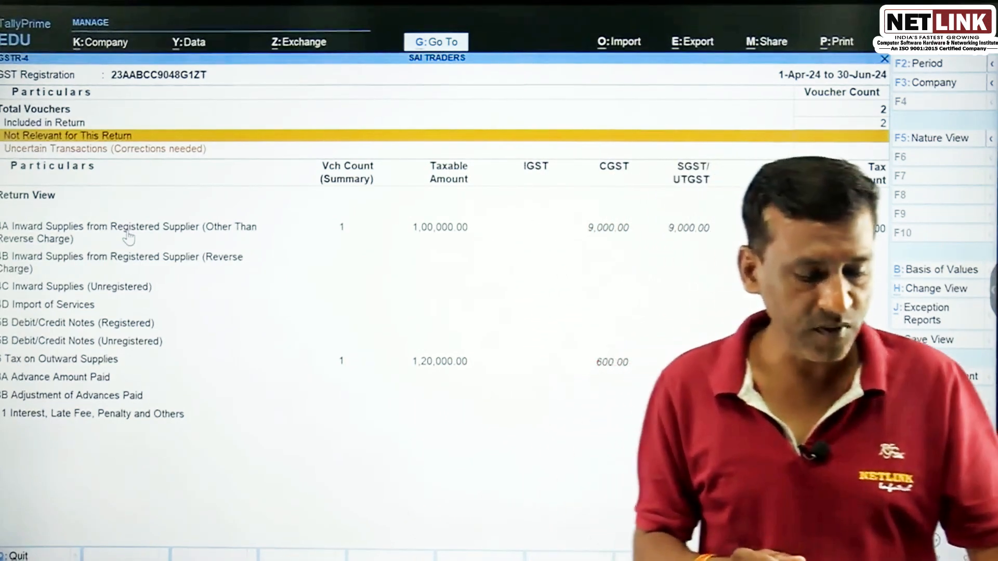
key("Escape")
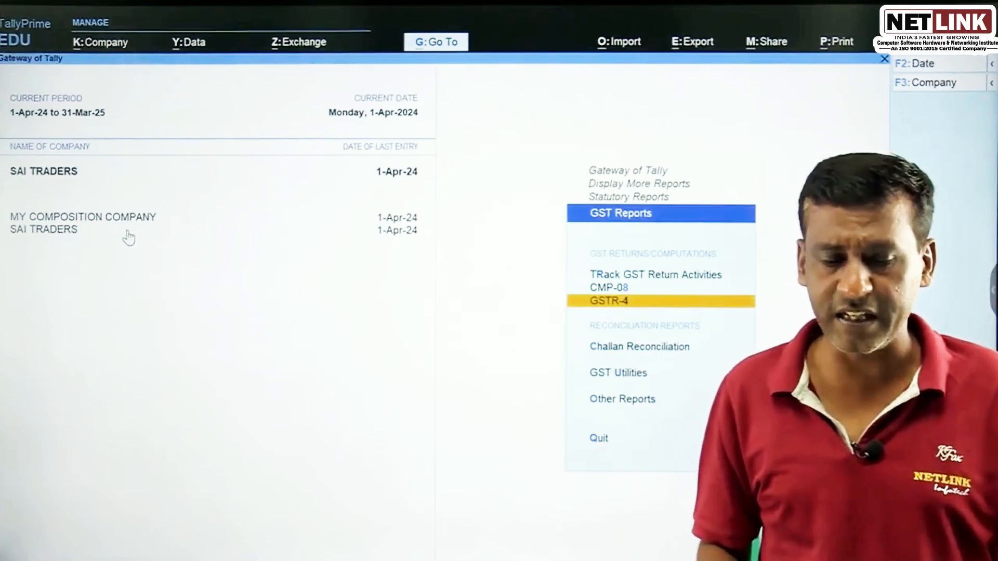
key("Escape")
key("Escape")
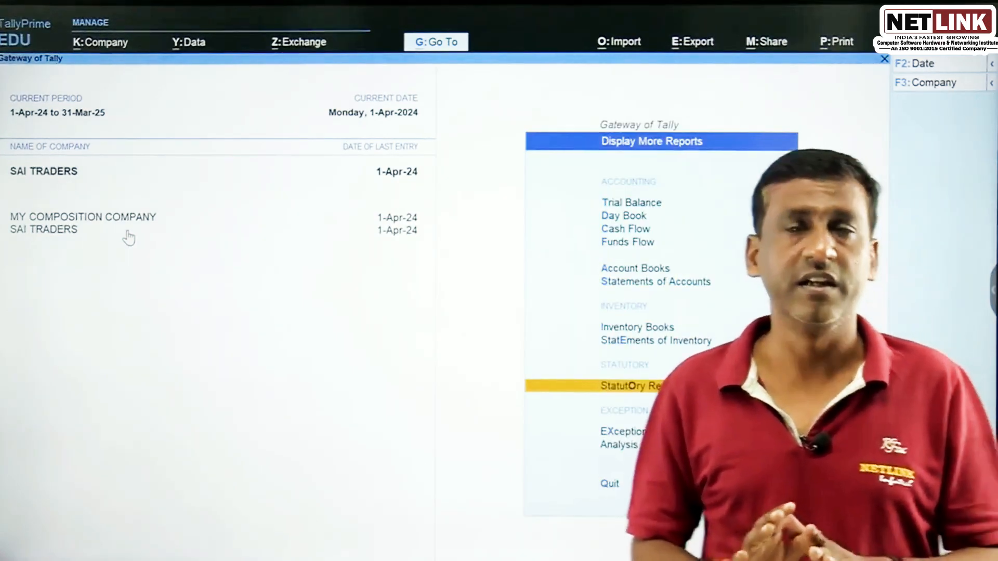